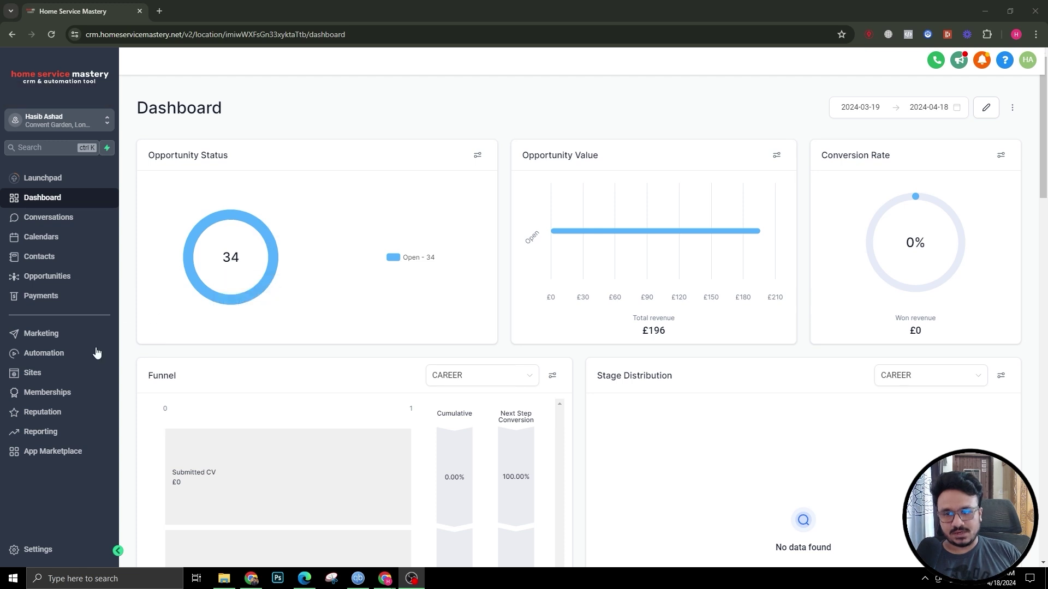
Step: Create a new blank form (Form 16) from scratch in the Tests forms folder
left_click(47, 381)
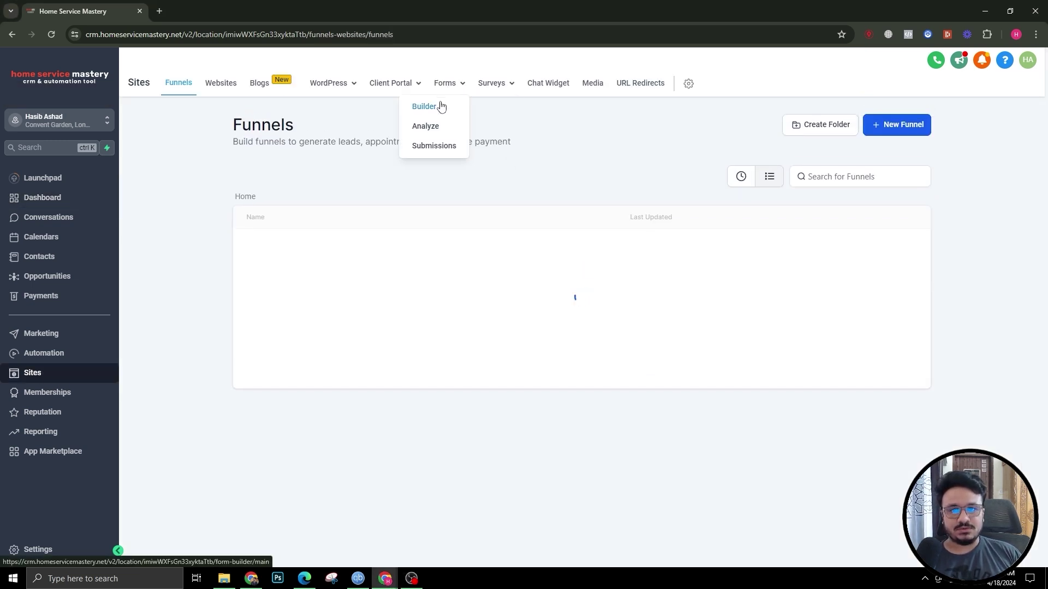
left_click(434, 106)
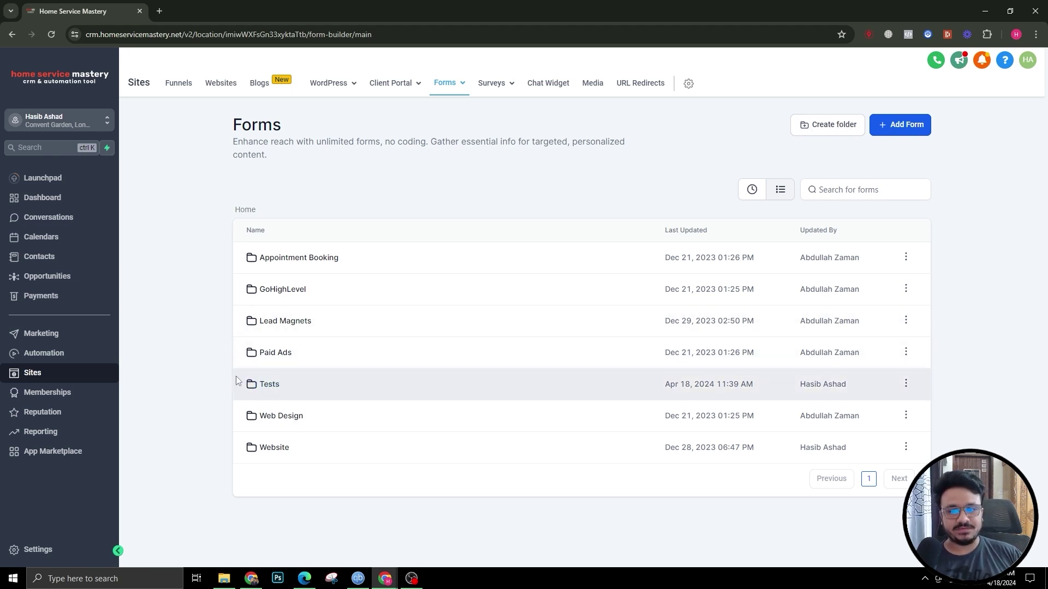
left_click(273, 384)
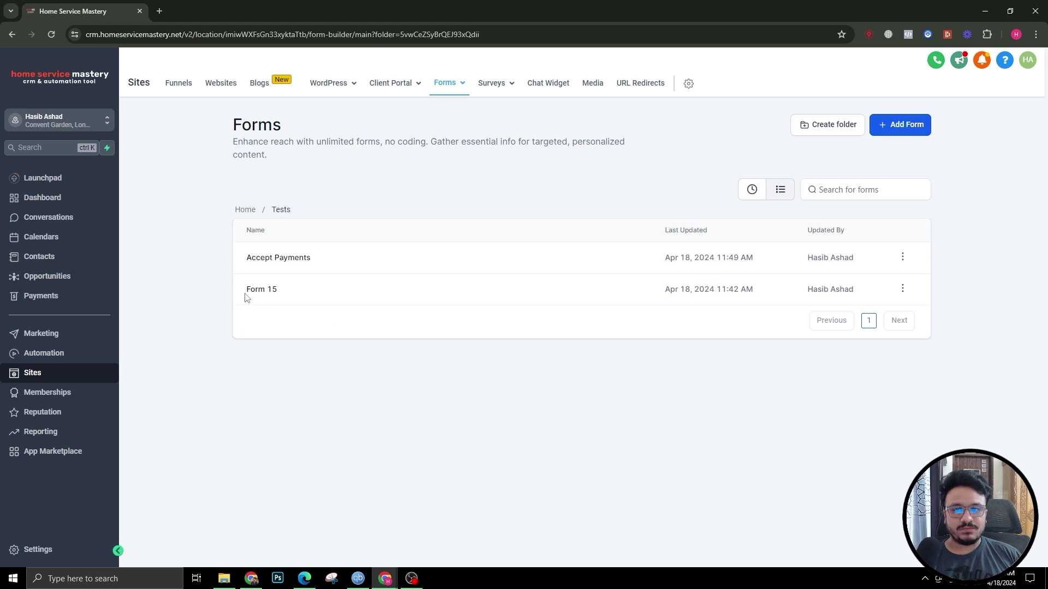
left_click(898, 125)
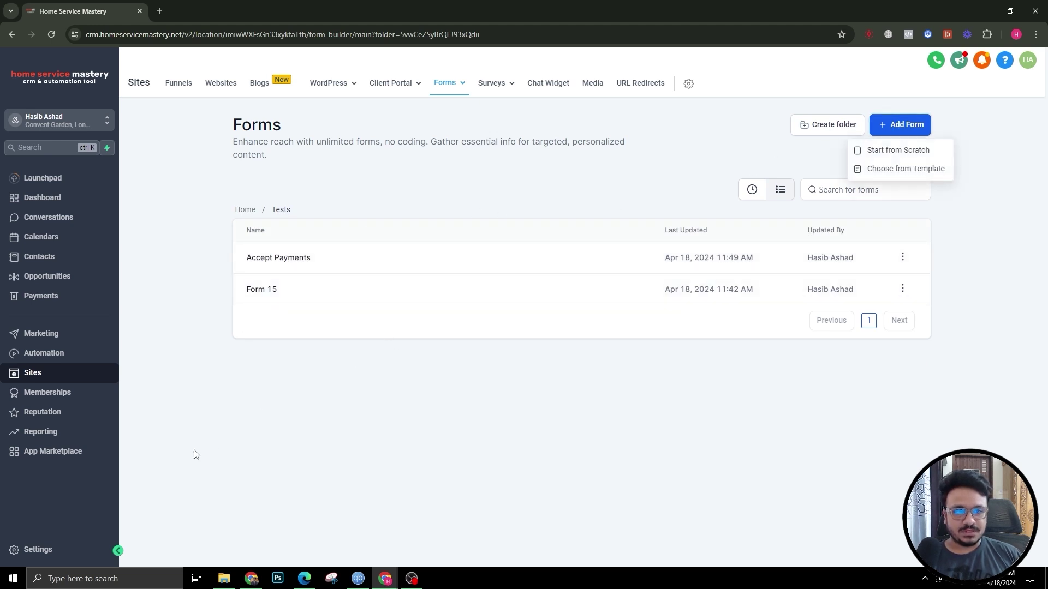
left_click(863, 153)
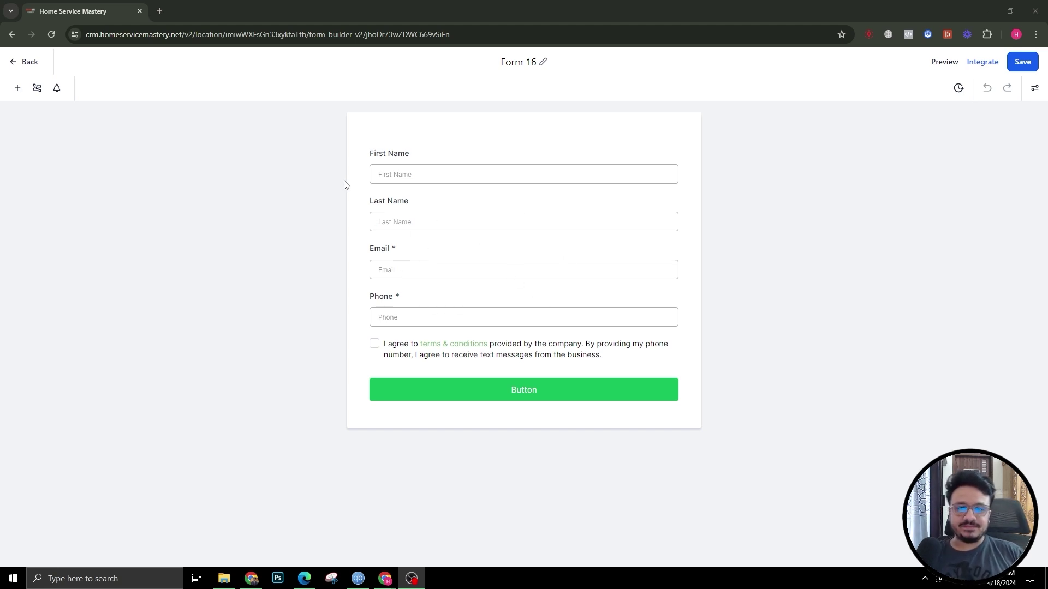
Step: Rename the form from Form 16 to 'Contact Form'
left_click(528, 63)
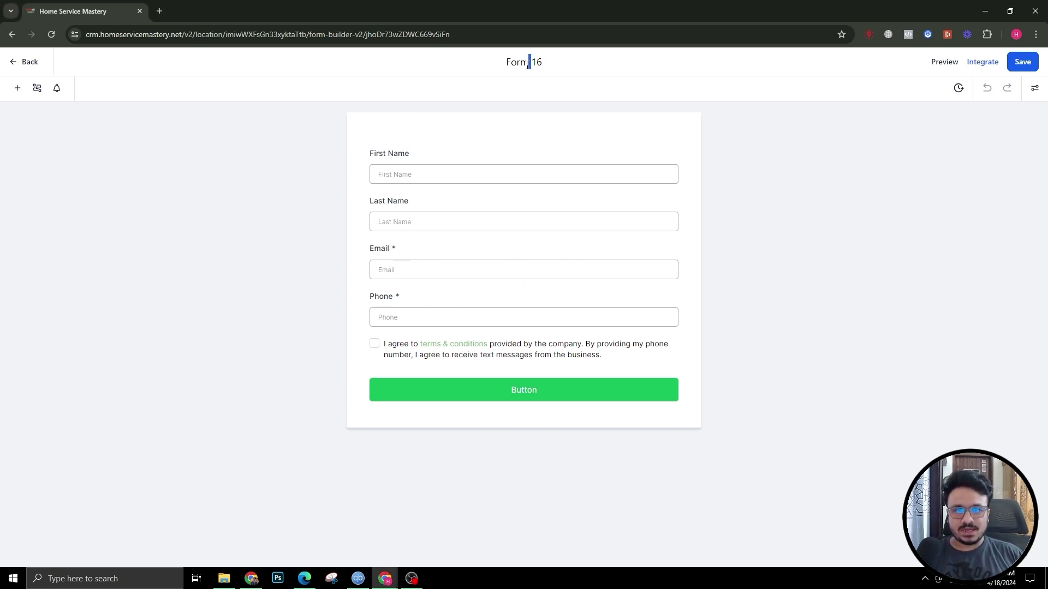
key("ctrl+a")
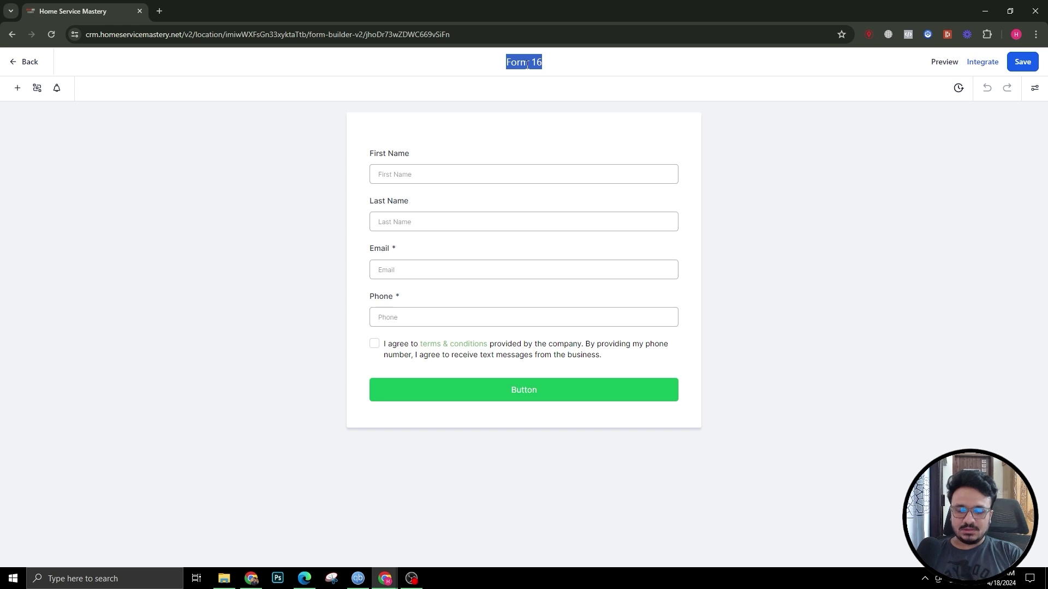
type("Contact Form")
key("Return")
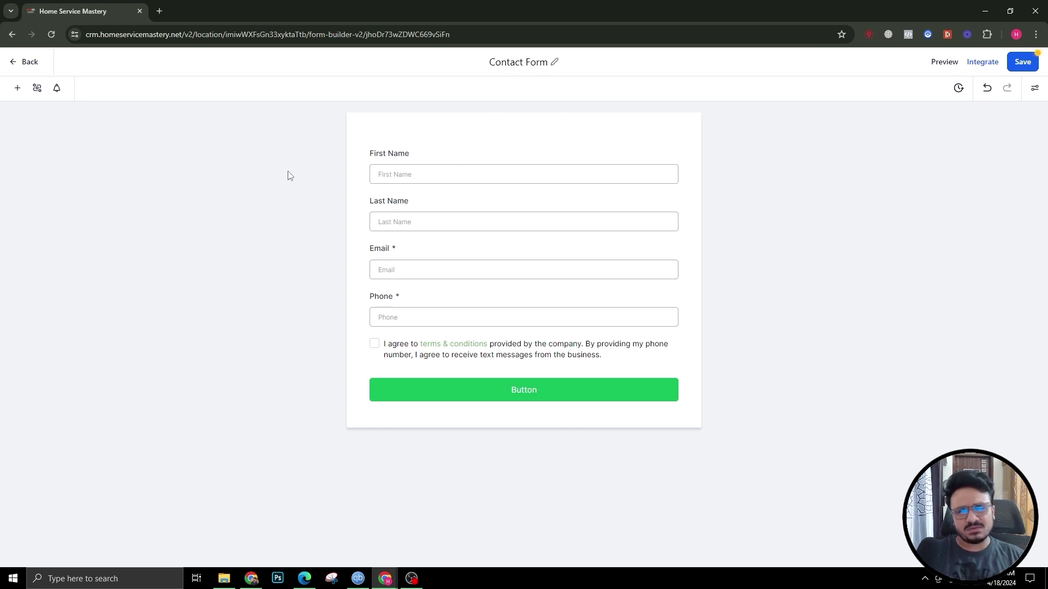
Step: Delete the default fields, terms checkbox and submit button, then add a Full Name field
left_click(478, 169)
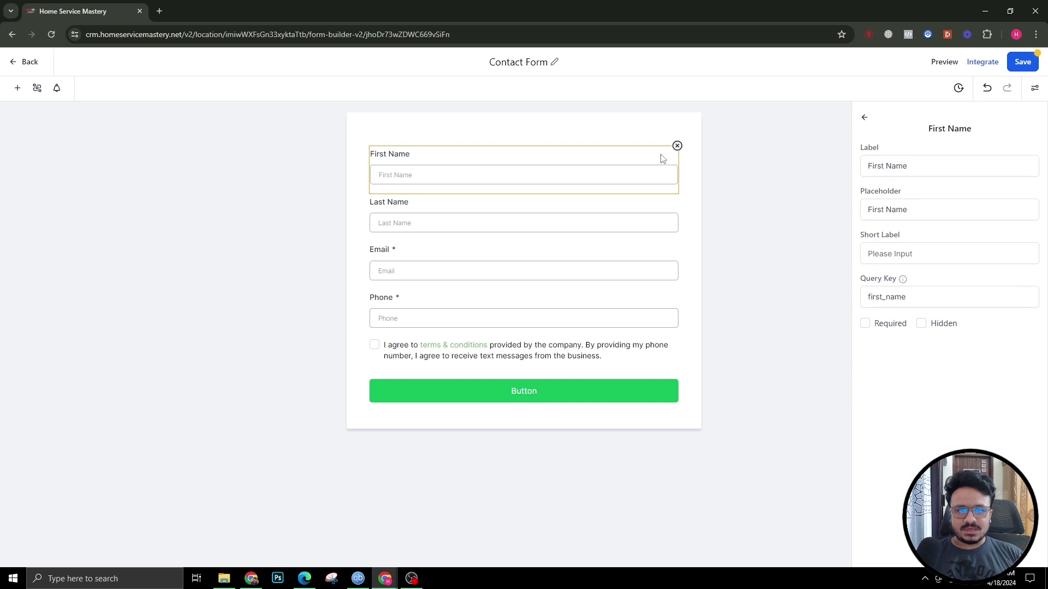
left_click(677, 146)
left_click(676, 145)
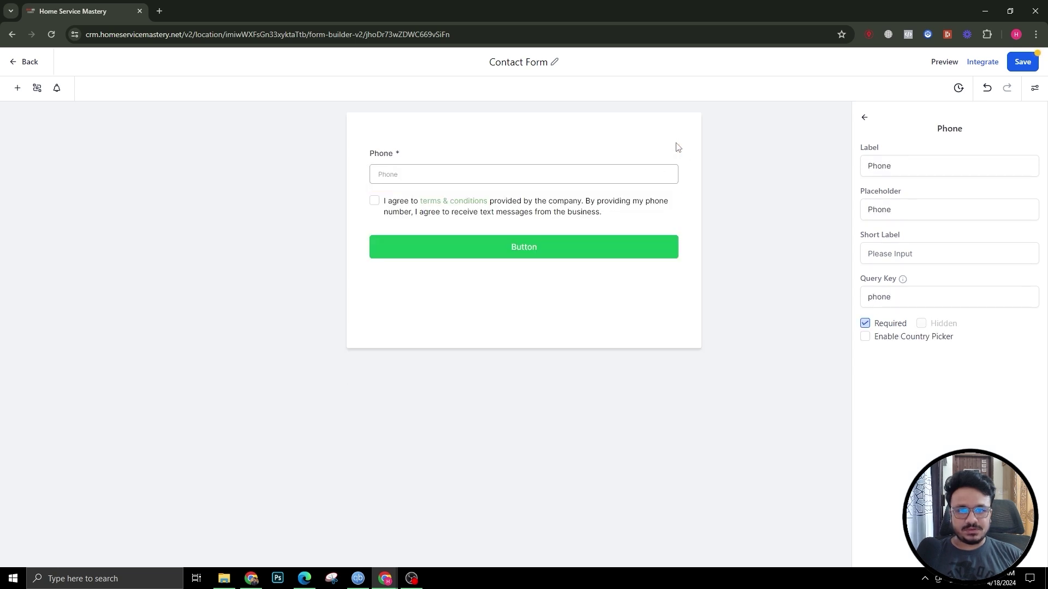
left_click(676, 145)
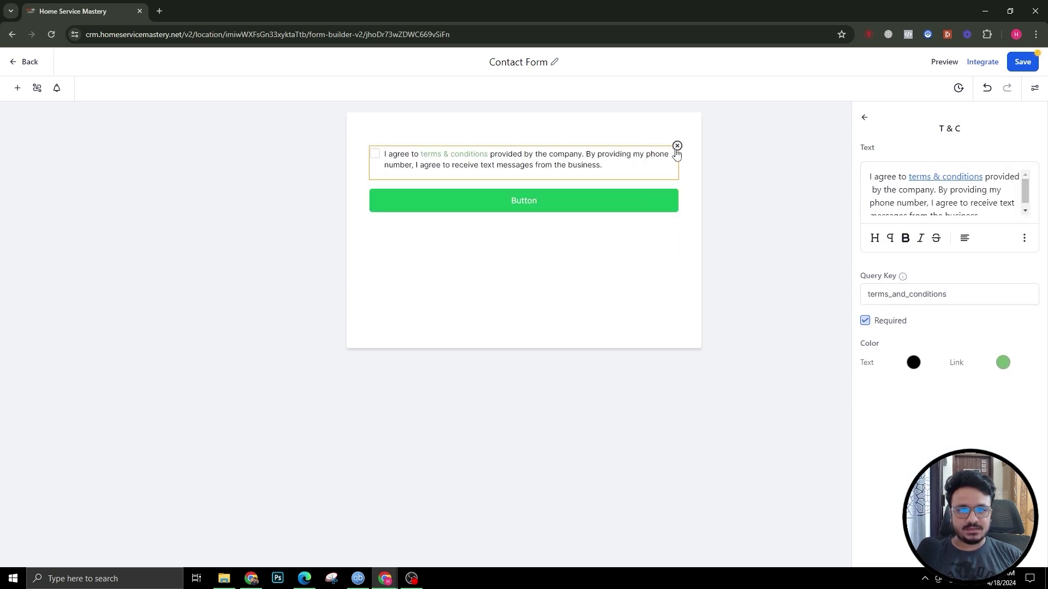
left_click(677, 146)
left_click(677, 146)
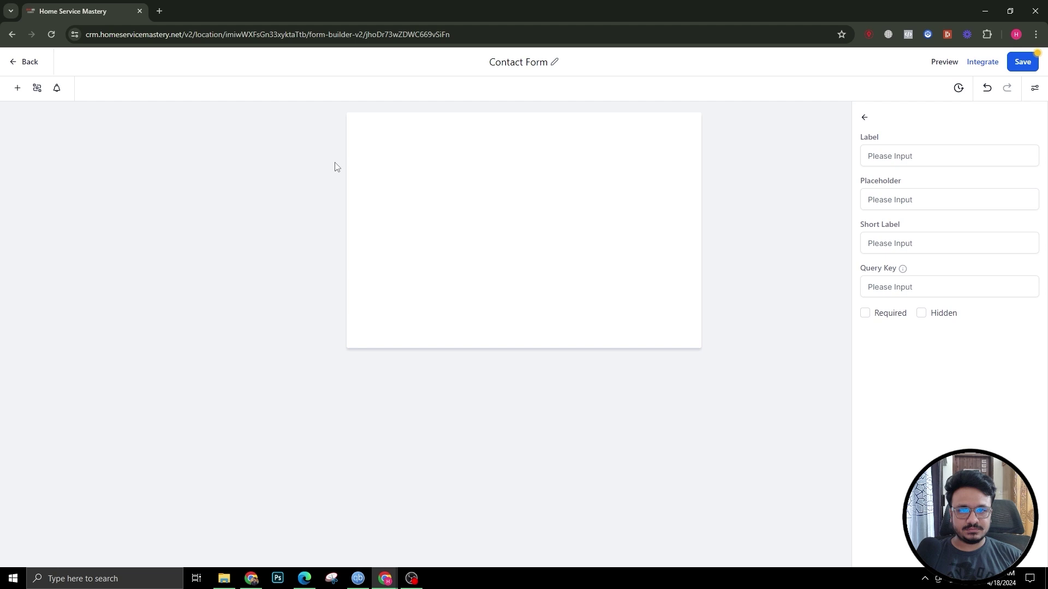
left_click(17, 88)
left_click_drag(38, 213, 433, 171)
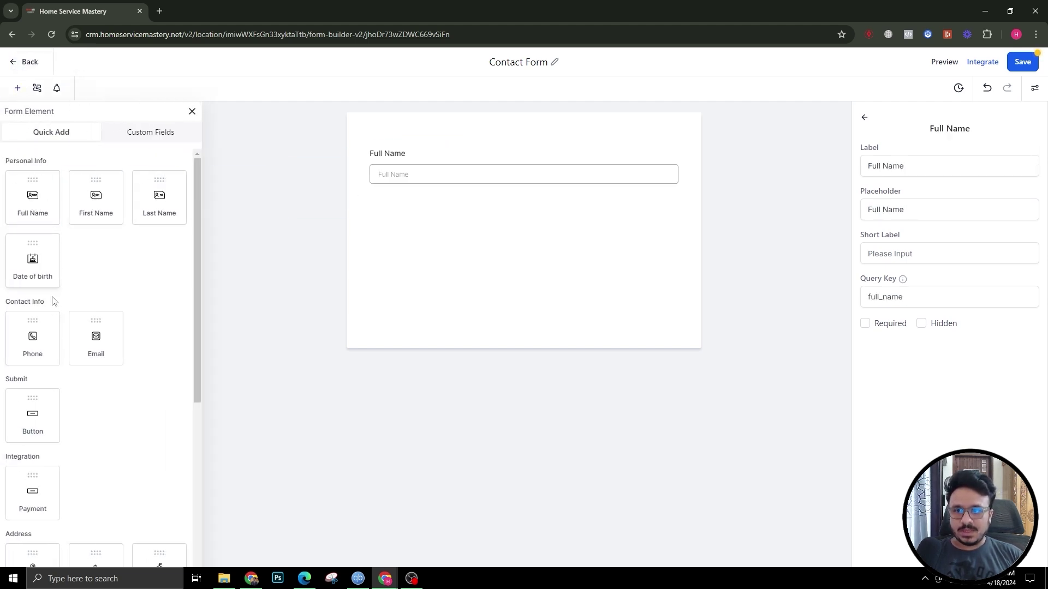
Step: Add Email and required Phone fields with Email above Phone, and save the form
left_click_drag(96, 344, 399, 206)
scroll(49, 371, "down", 1)
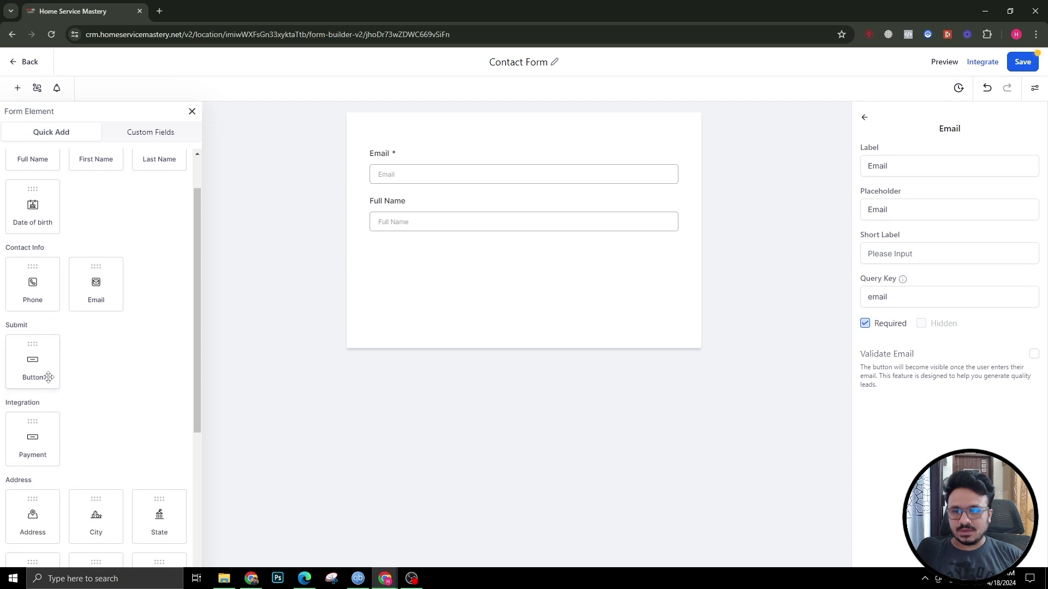
left_click_drag(49, 293, 423, 175)
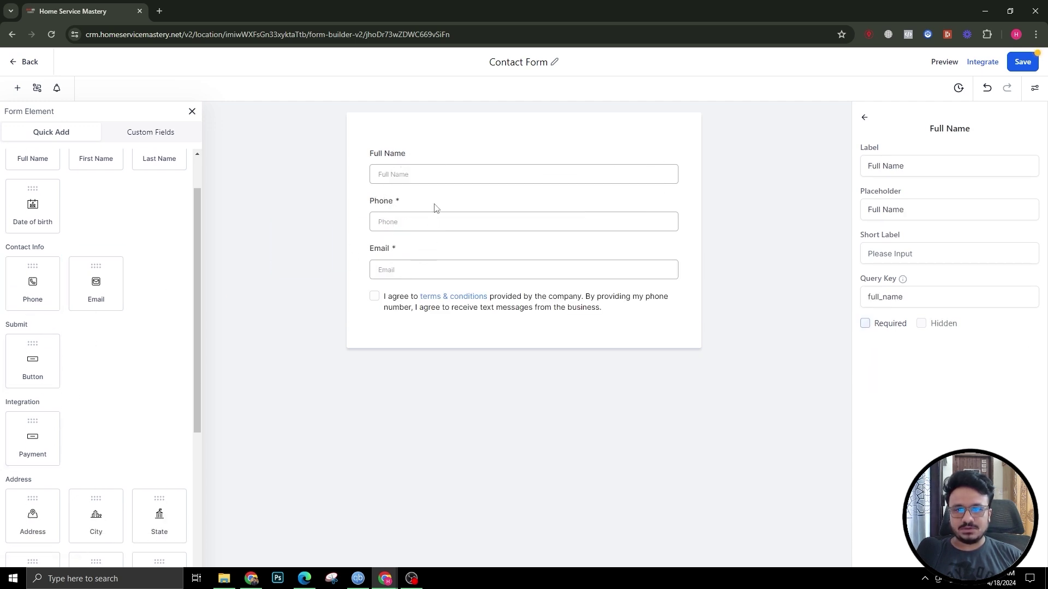
left_click_drag(422, 251, 437, 215)
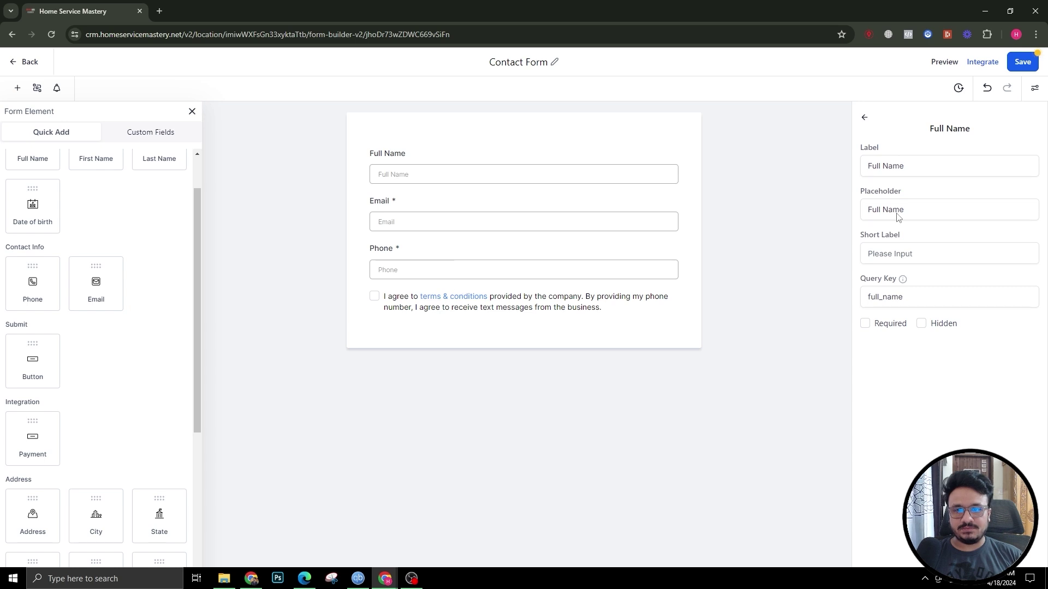
left_click(1021, 64)
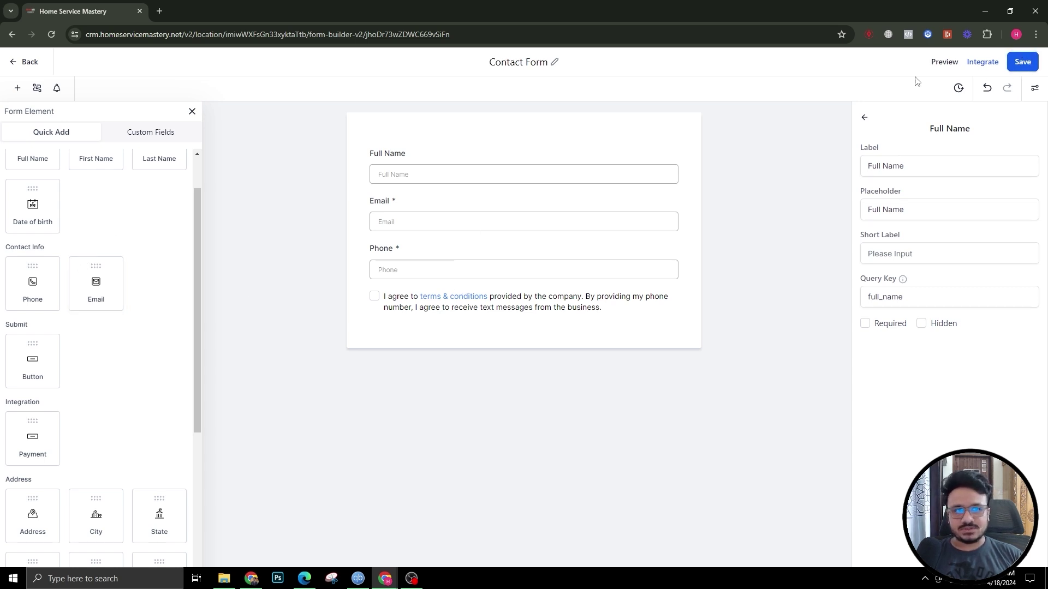
Step: Add a submit button below the terms consent text
scroll(104, 262, "up", 2)
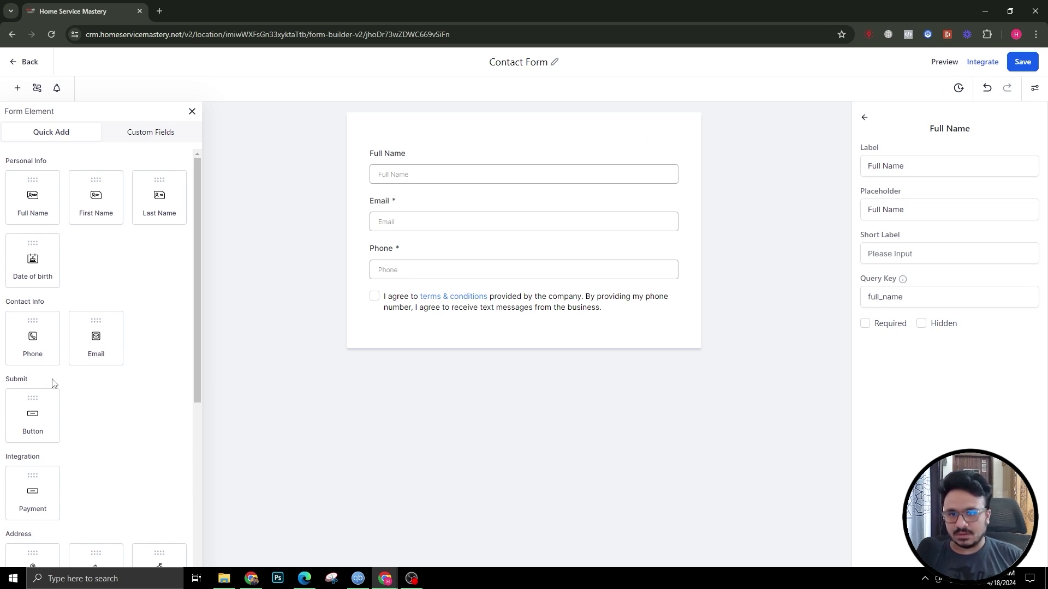
scroll(38, 306, "down", 2)
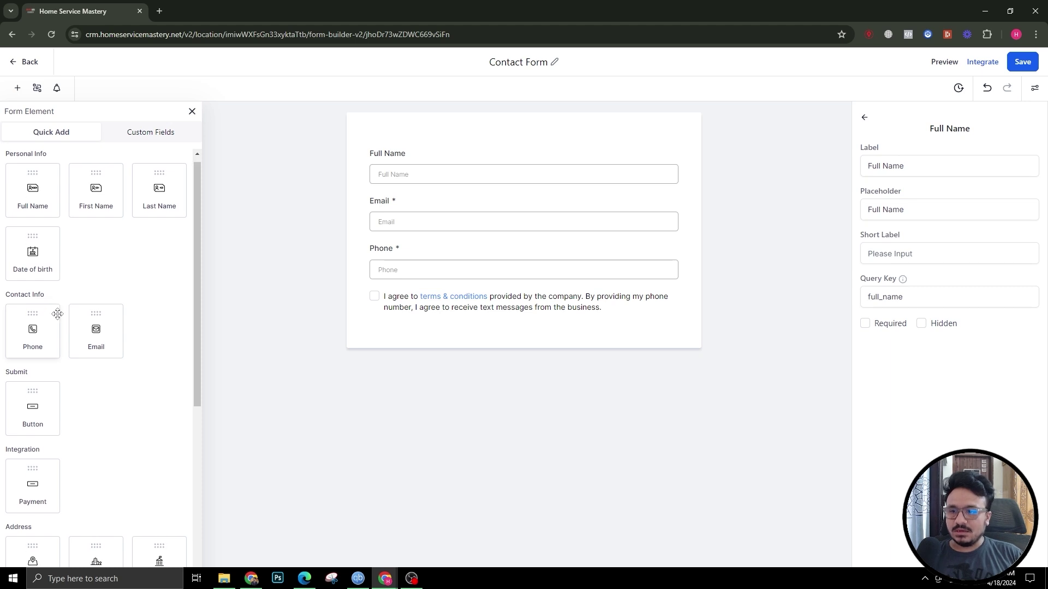
left_click_drag(32, 303, 455, 386)
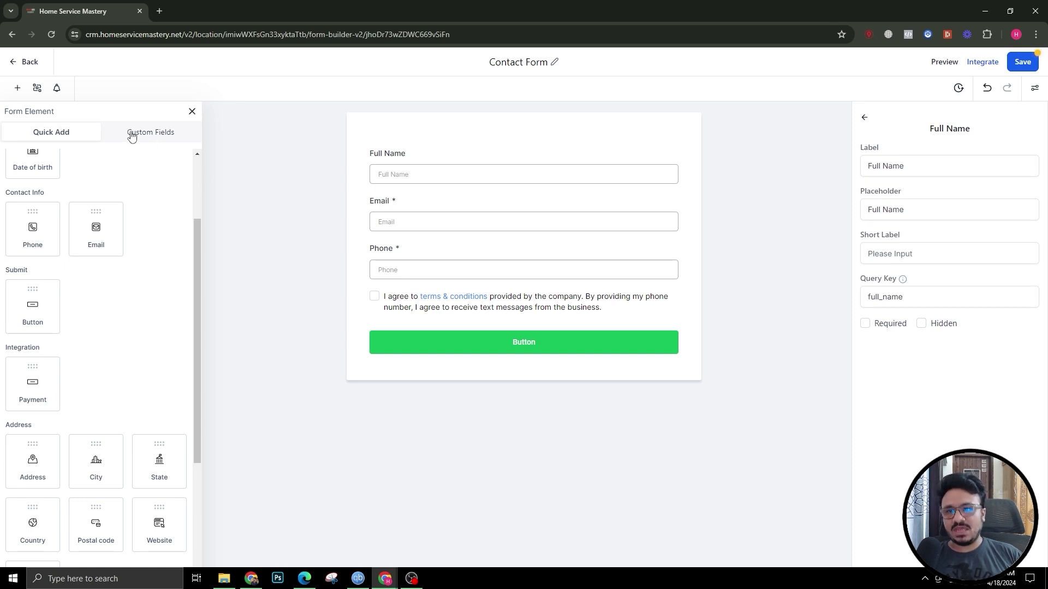
scroll(96, 349, "up", 2)
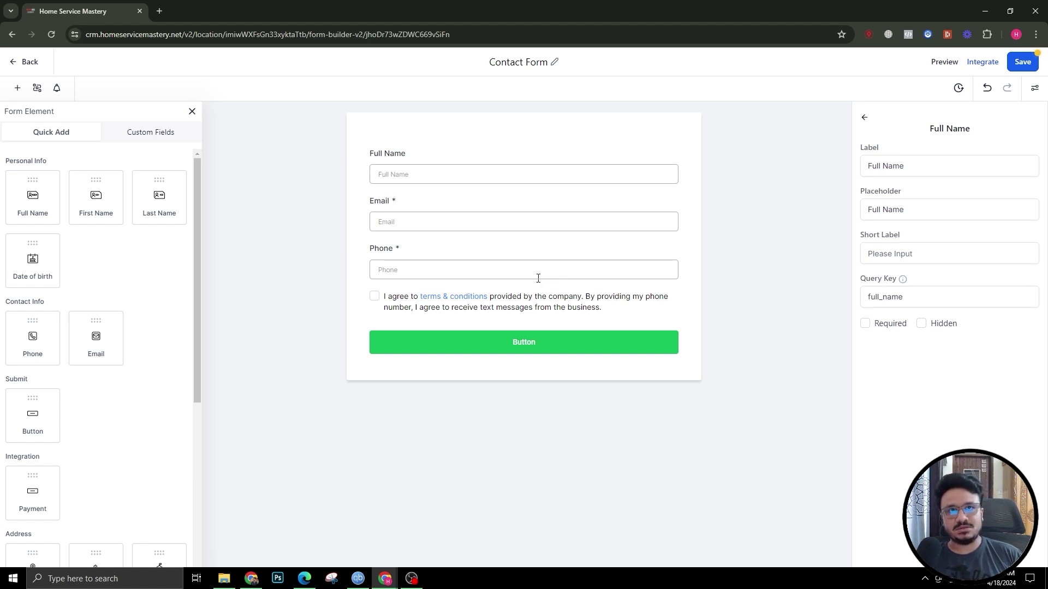
scroll(104, 415, "down", 6)
scroll(151, 427, "up", 6)
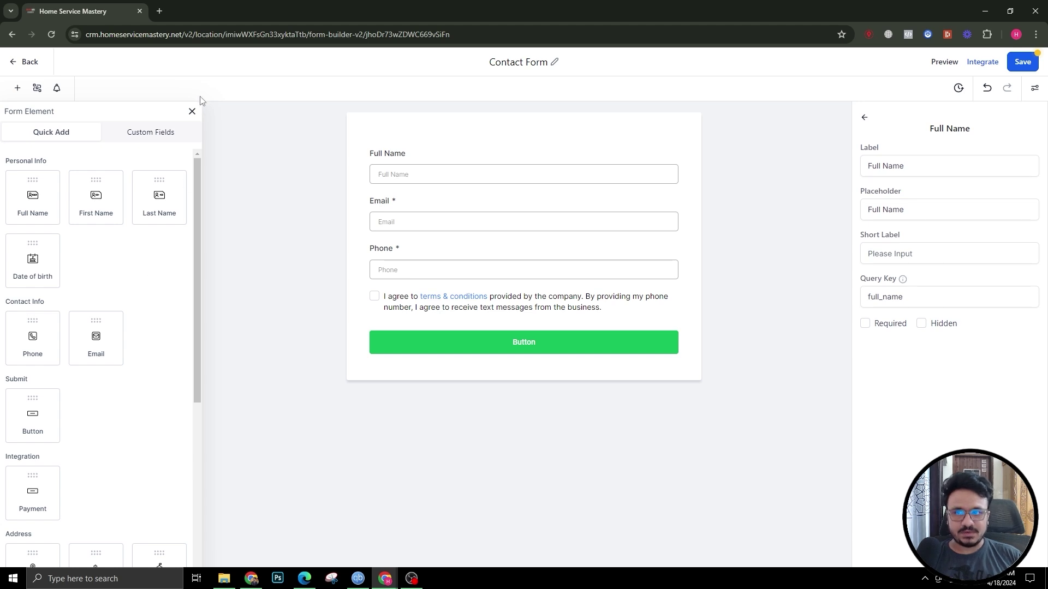
scroll(98, 353, "down", 4)
scroll(157, 210, "up", 4)
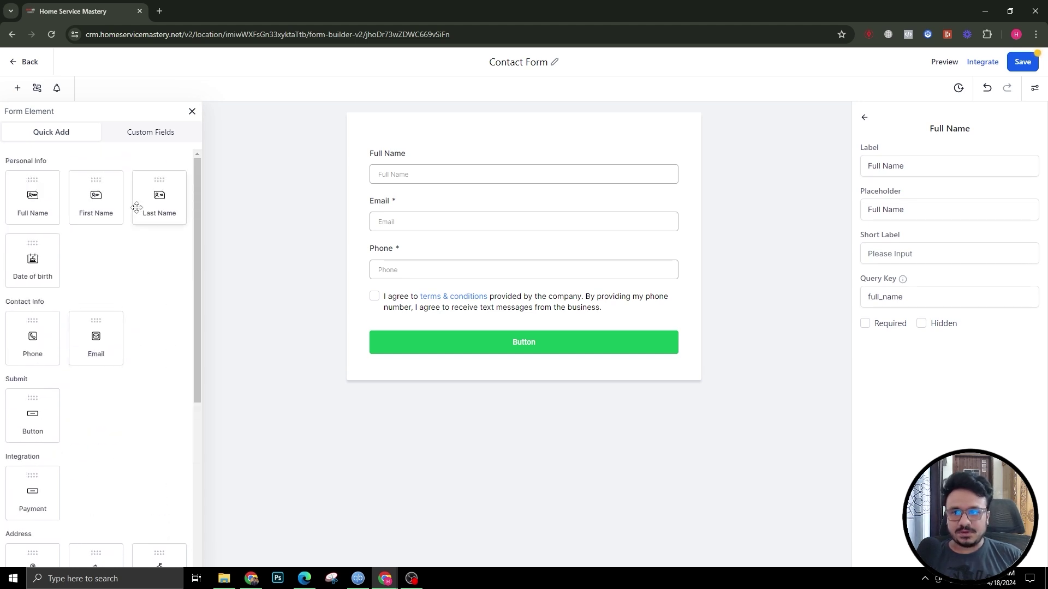
Step: Create a Multi Line custom field named 'How Can We Help?' in the General Info group
left_click(149, 135)
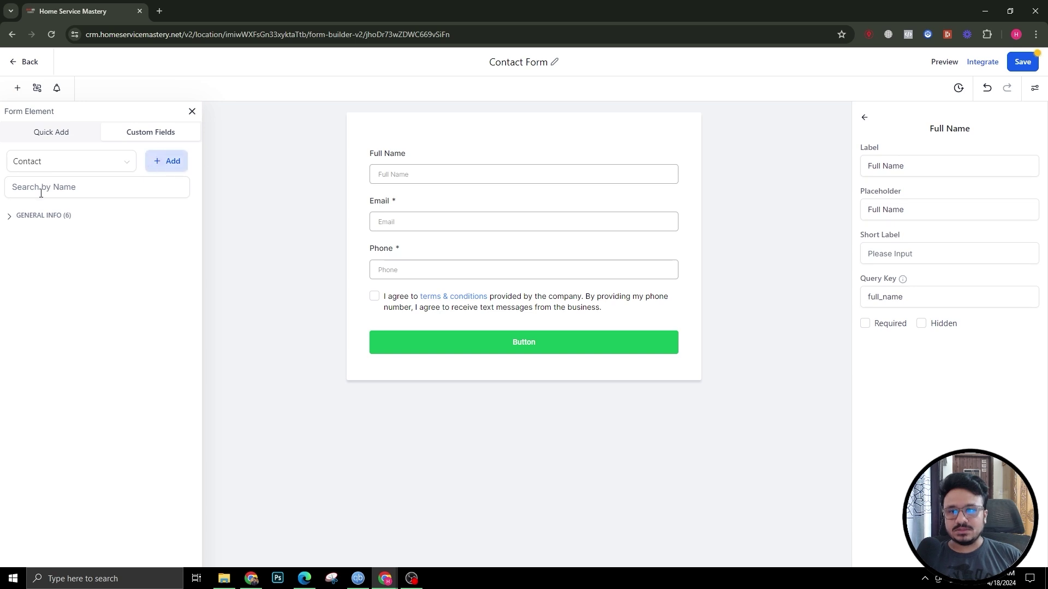
left_click(174, 162)
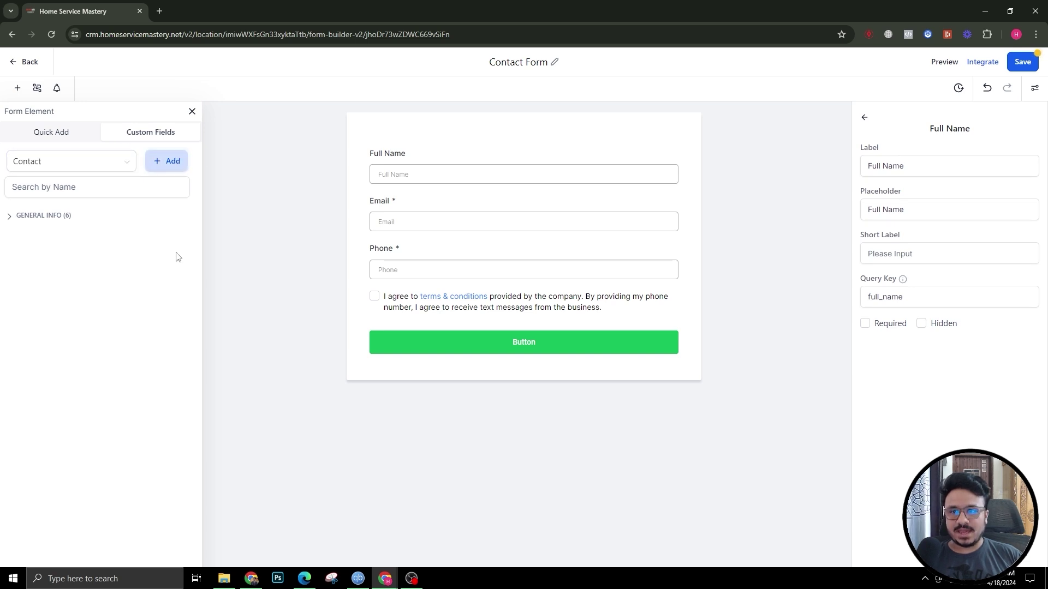
left_click(348, 224)
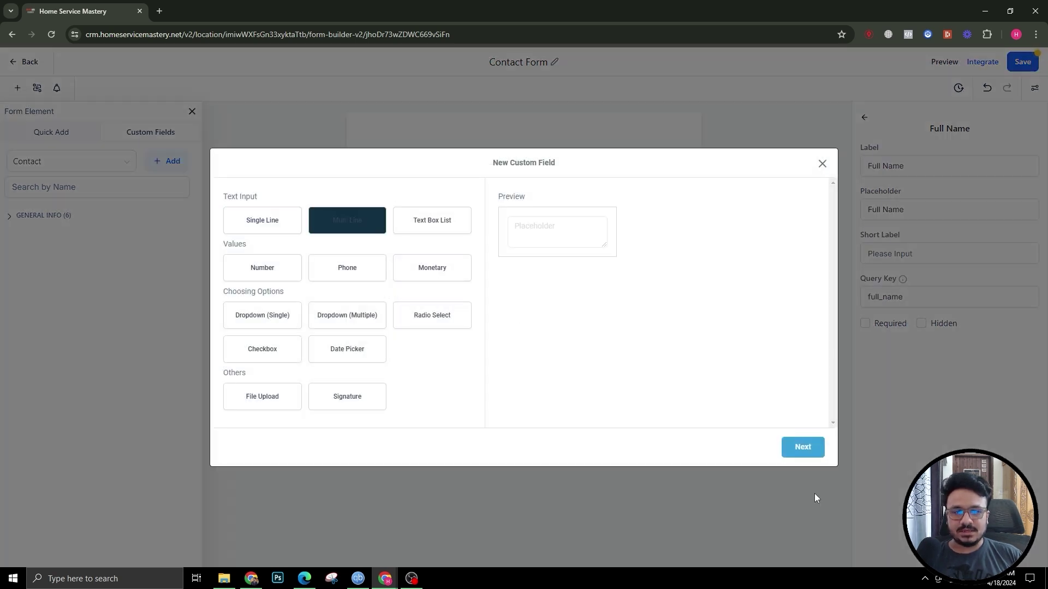
left_click(803, 452)
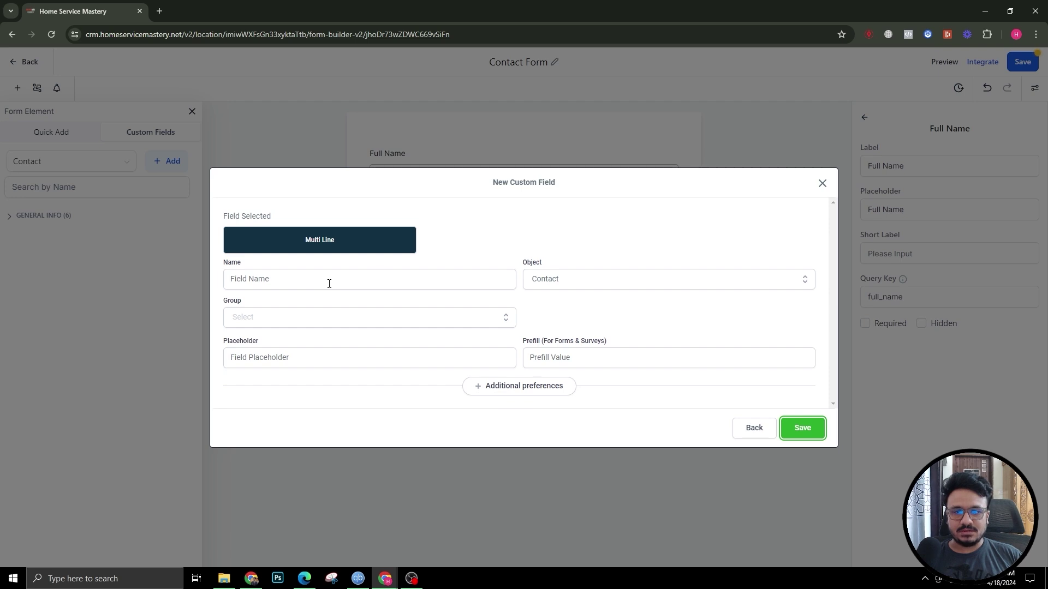
left_click(329, 283)
type("We Help")
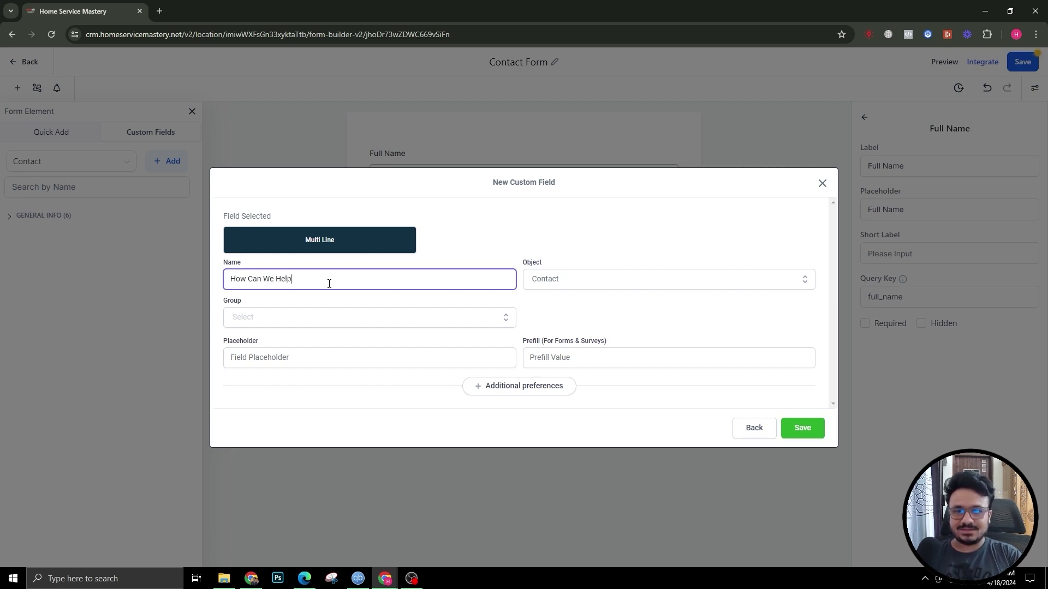
left_click(328, 318)
left_click(313, 358)
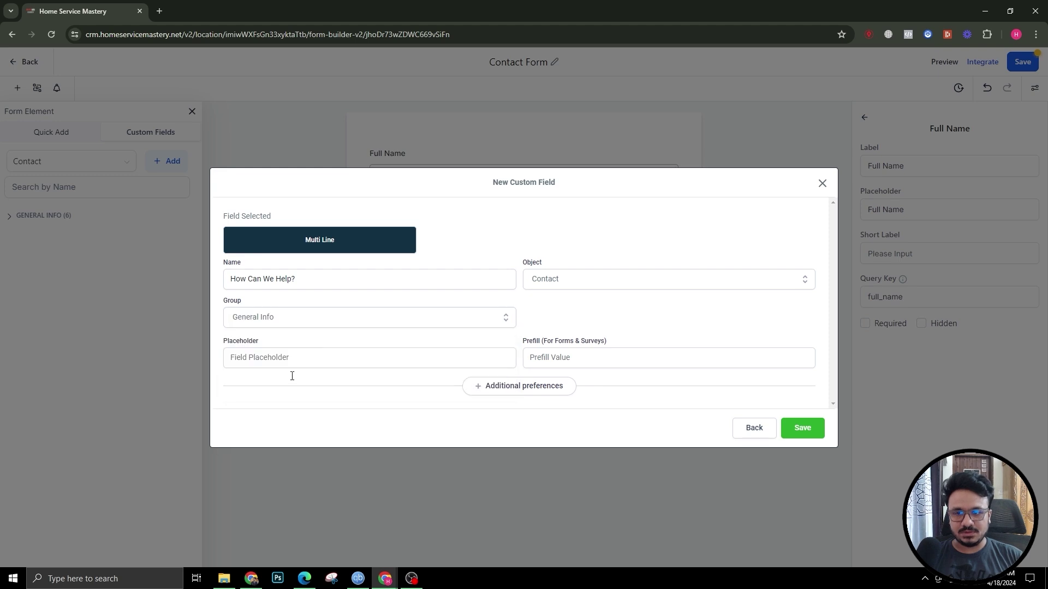
left_click(806, 437)
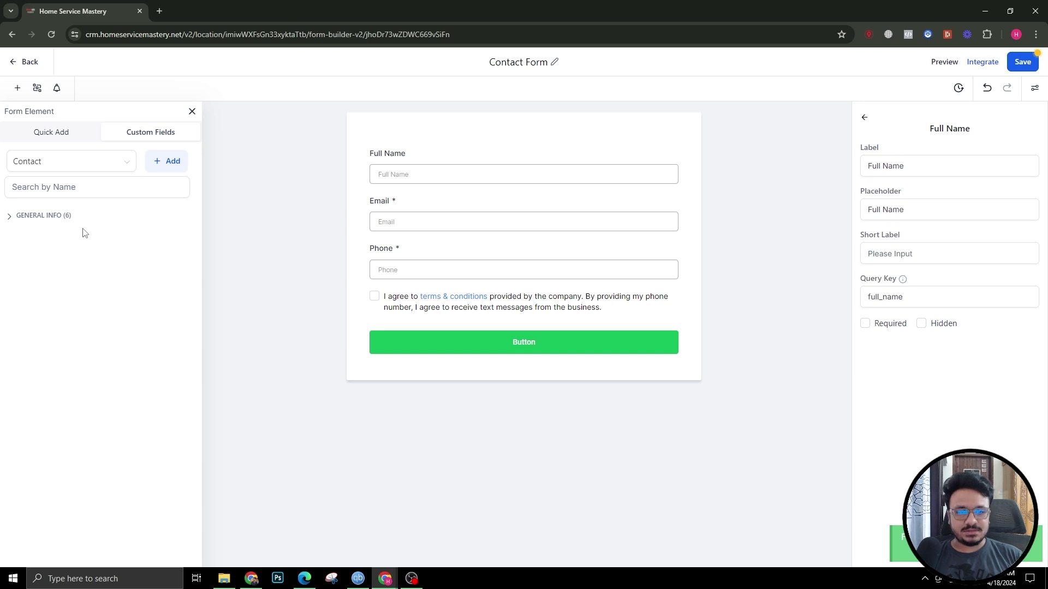
left_click(11, 217)
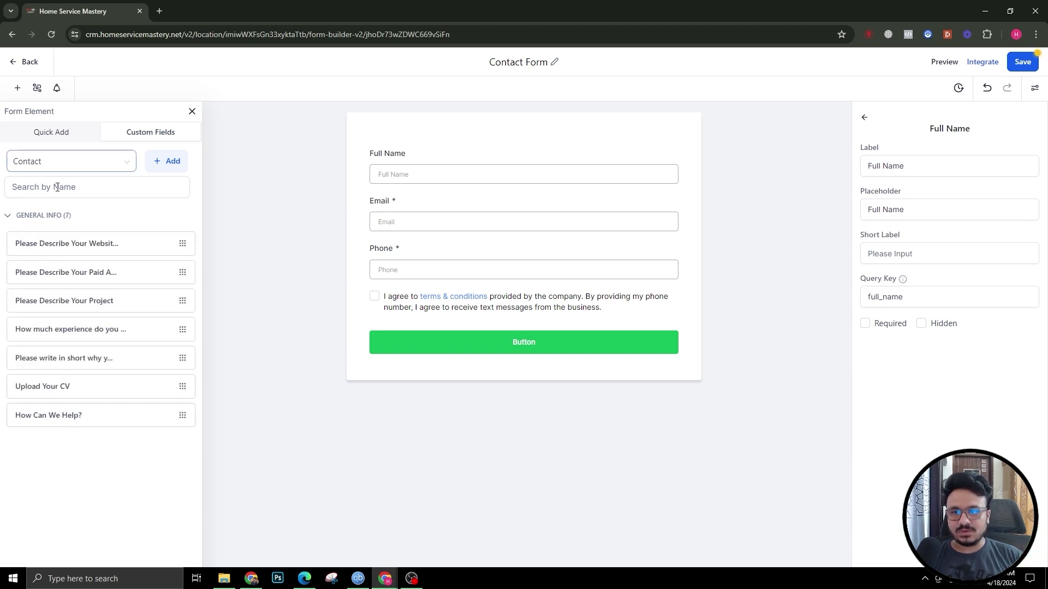
left_click(159, 166)
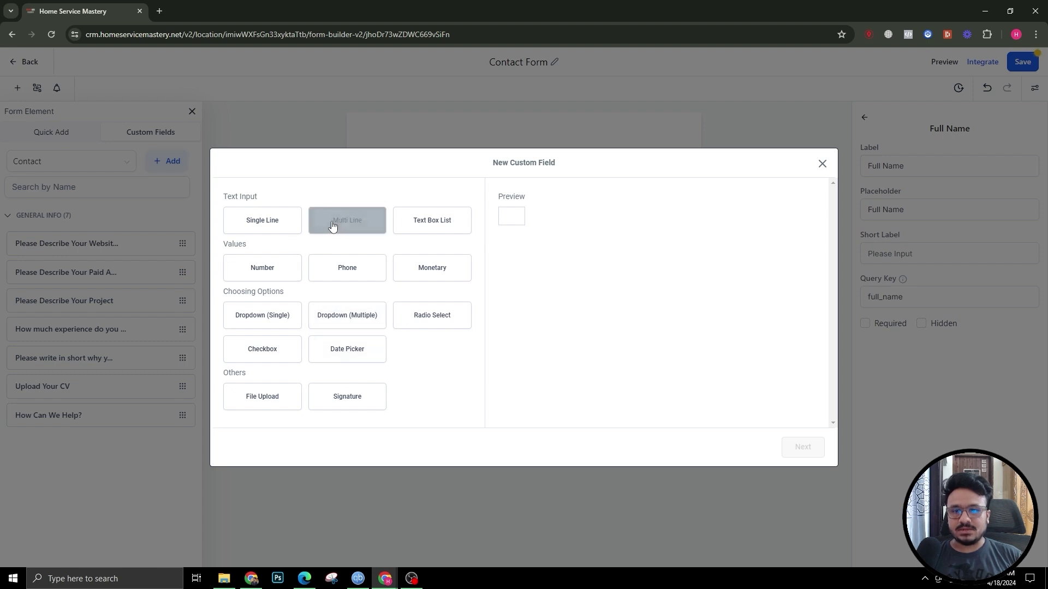
left_click(806, 453)
left_click(267, 319)
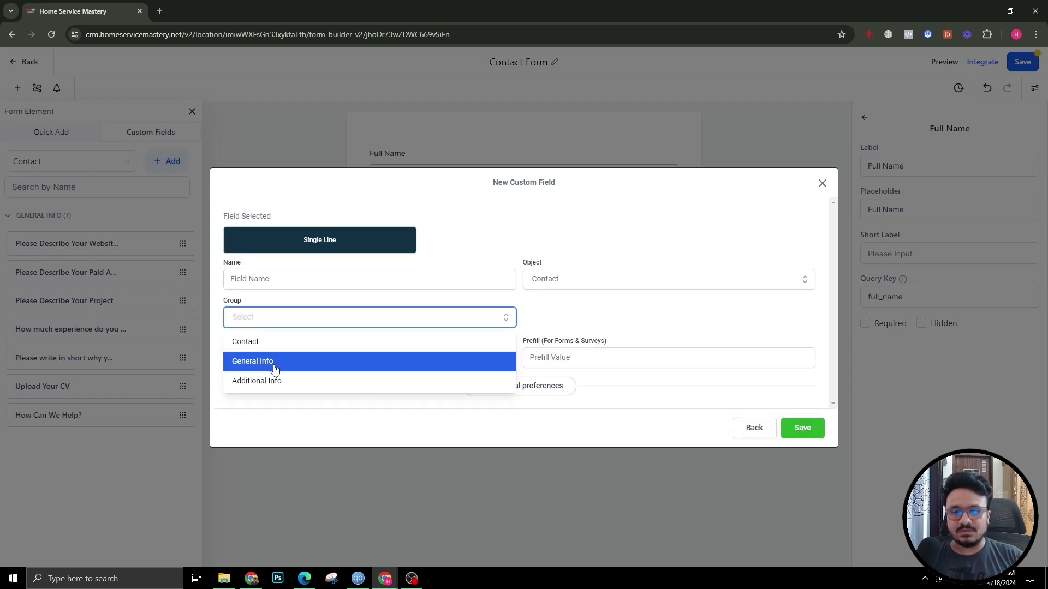
left_click(291, 299)
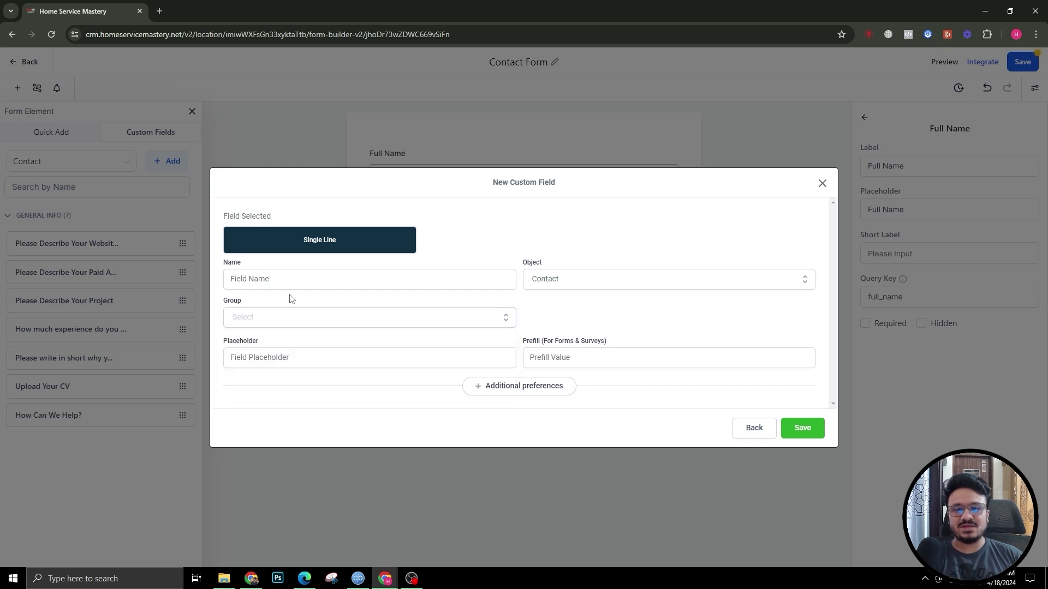
left_click(293, 325)
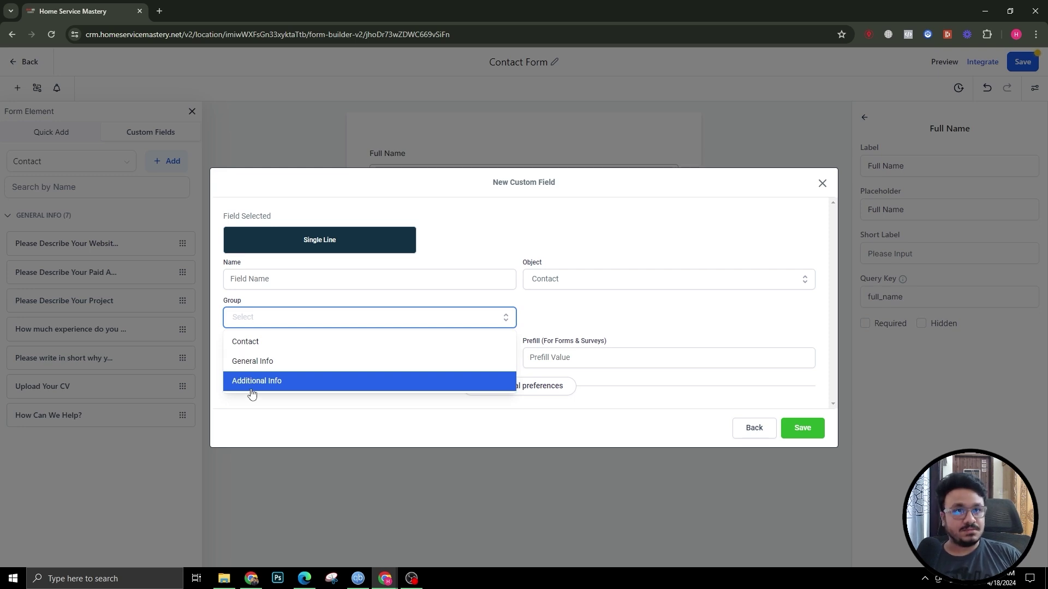
left_click(592, 312)
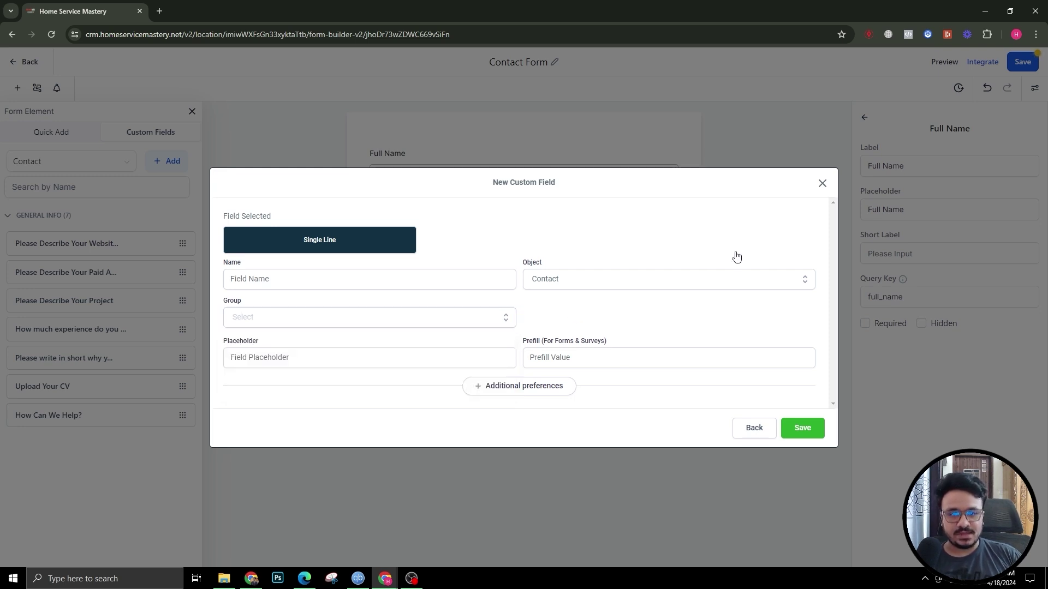
left_click(822, 184)
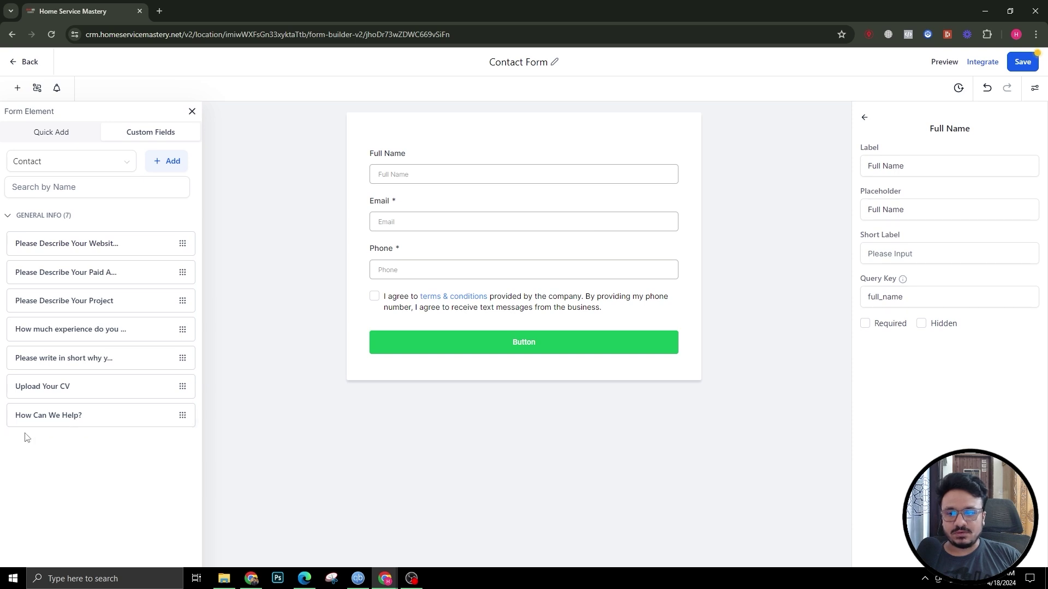
Step: Place the How Can We Help? field below Phone and save the form
left_click_drag(43, 418, 460, 293)
left_click(432, 310)
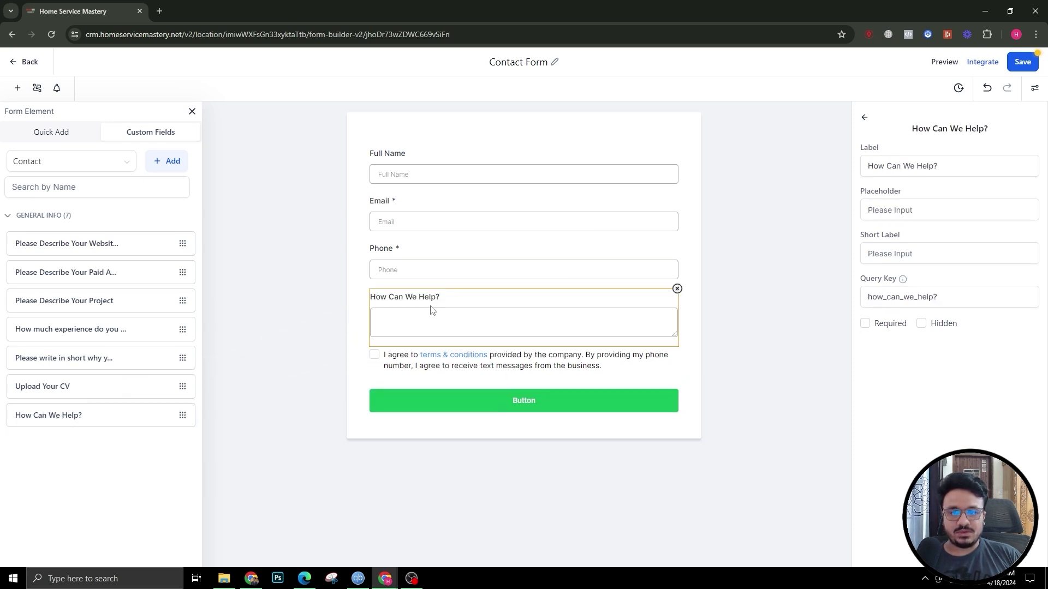
left_click(1021, 63)
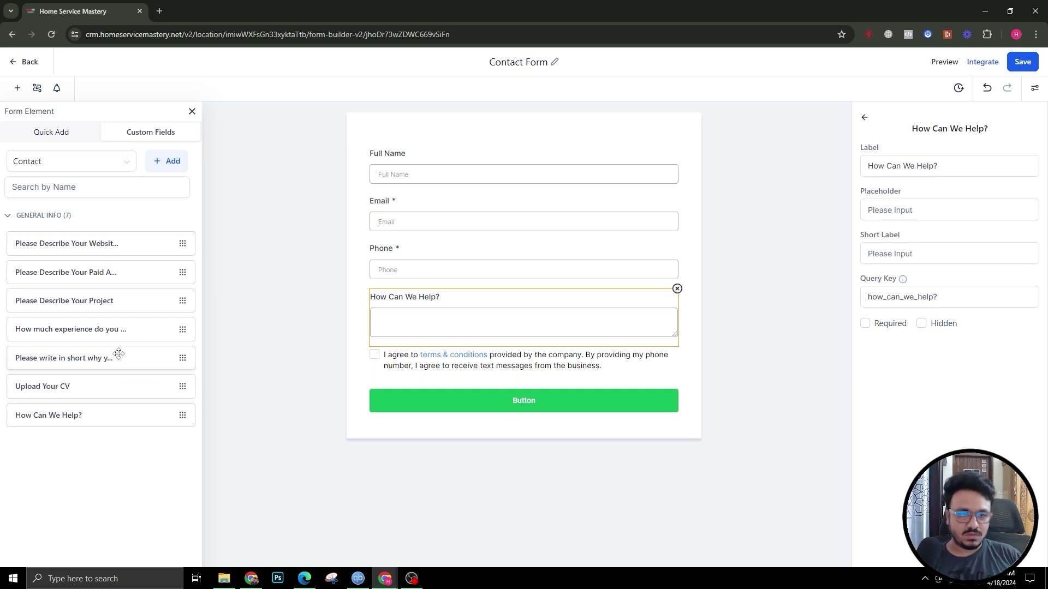
Step: Switch to Quick Add and toggle the form's Show Label option off and back on
left_click(85, 140)
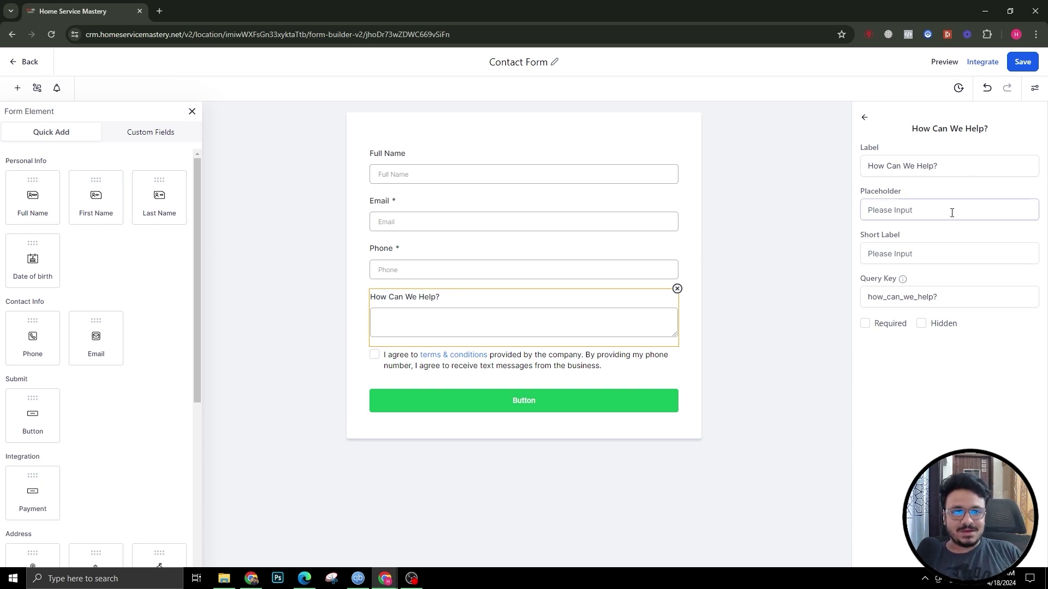
left_click(864, 118)
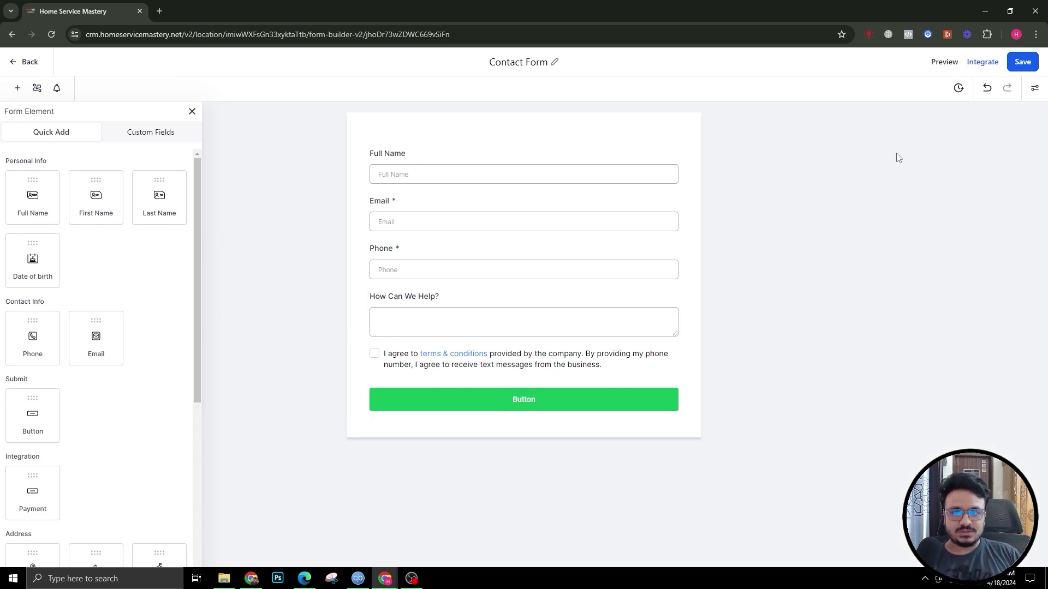
left_click(1035, 88)
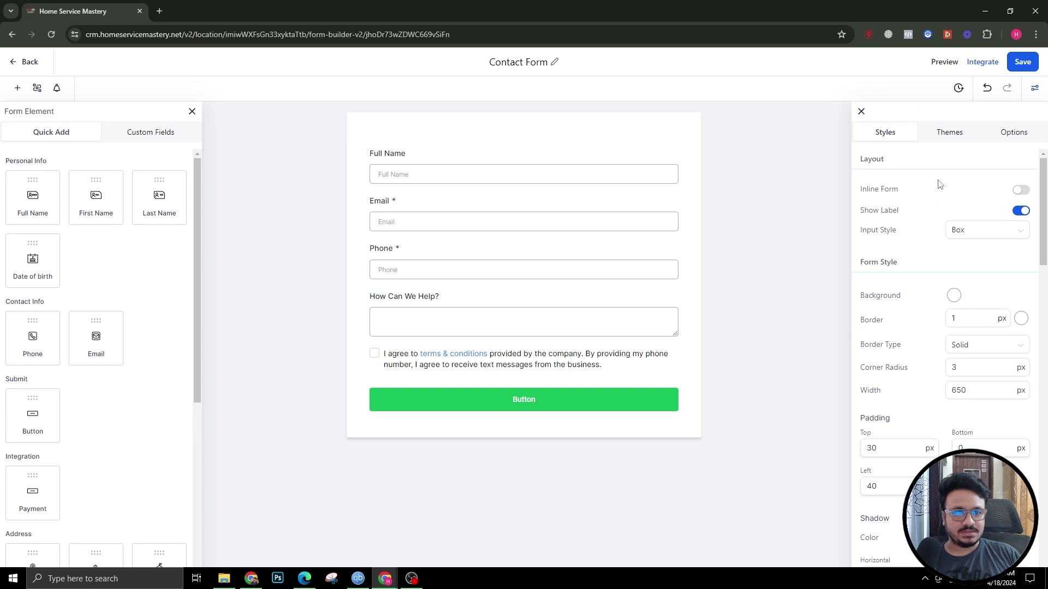
left_click(1020, 213)
left_click(1020, 213)
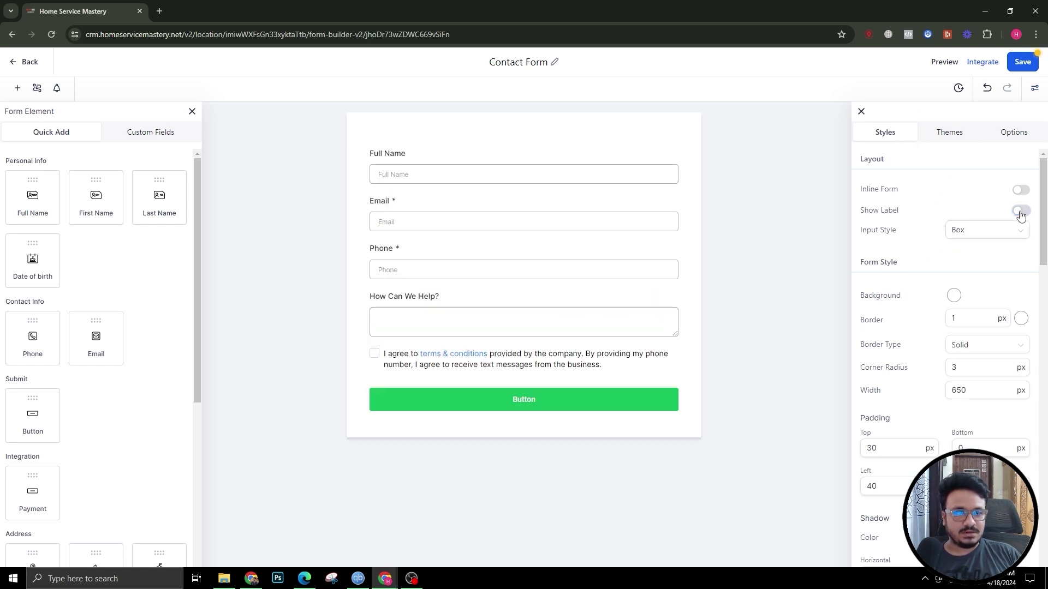
left_click(437, 174)
Step: Give Full Name and Email placeholders with a sample first name and sample e-mail address
left_click_drag(916, 212, 834, 214)
type("e")
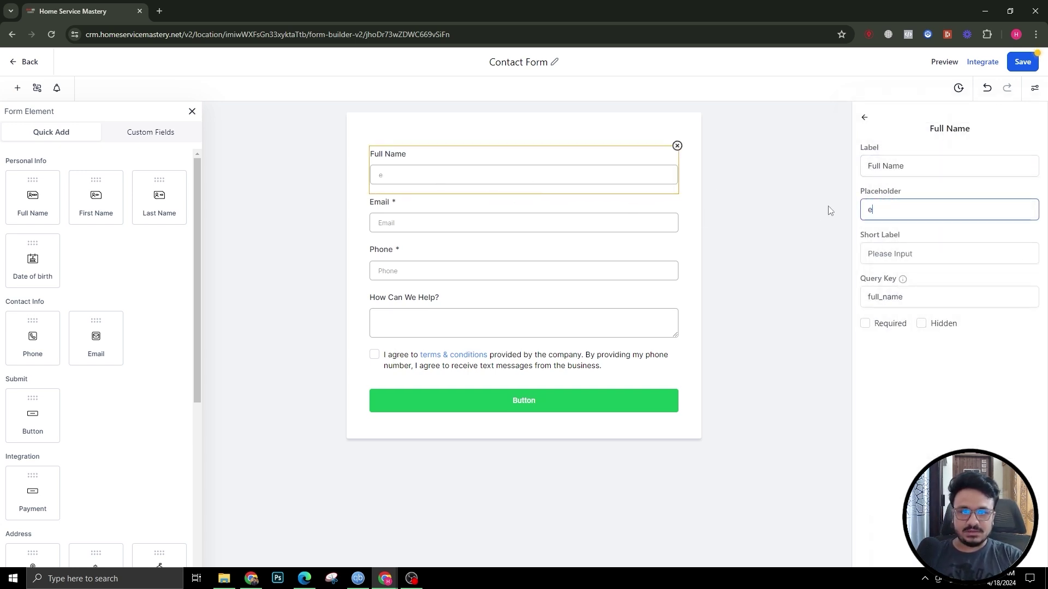
type(".g. - John")
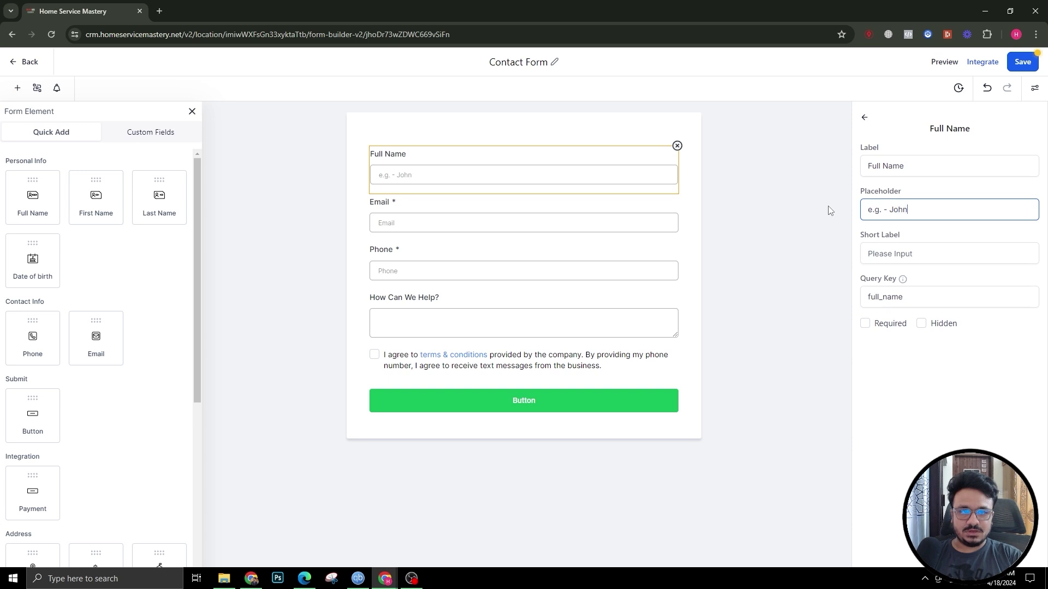
left_click(385, 216)
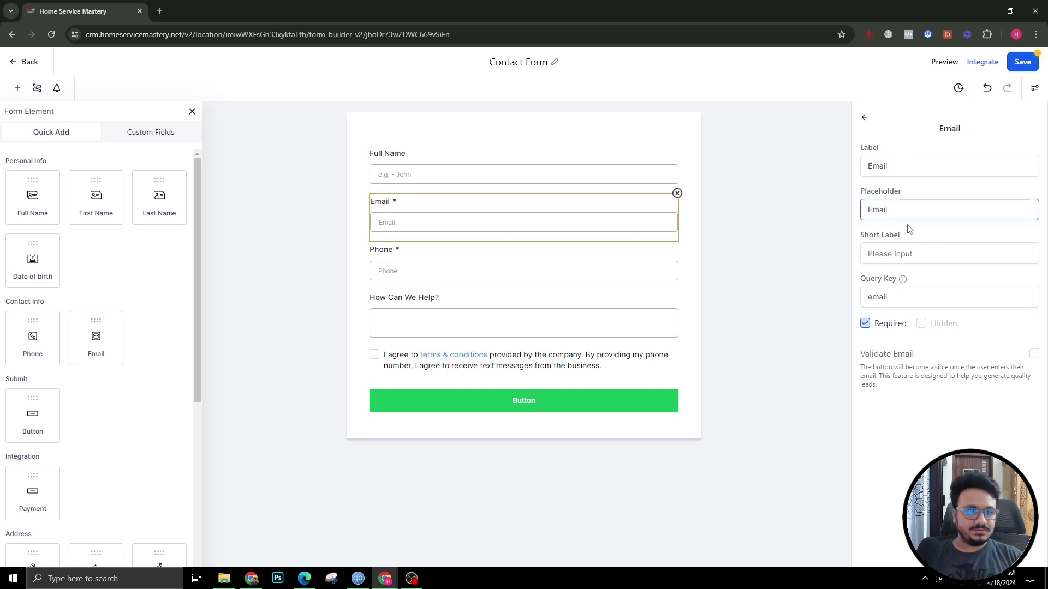
left_click_drag(909, 212, 821, 206)
type("e")
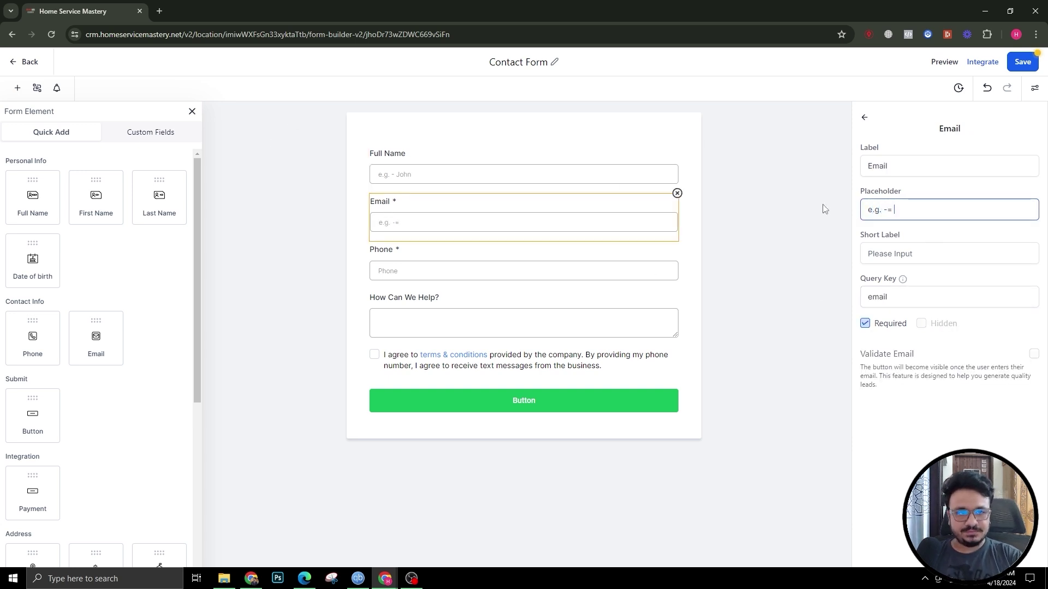
type(".g. - Jo")
key("BackSpace")
key("BackSpace")
type("jo")
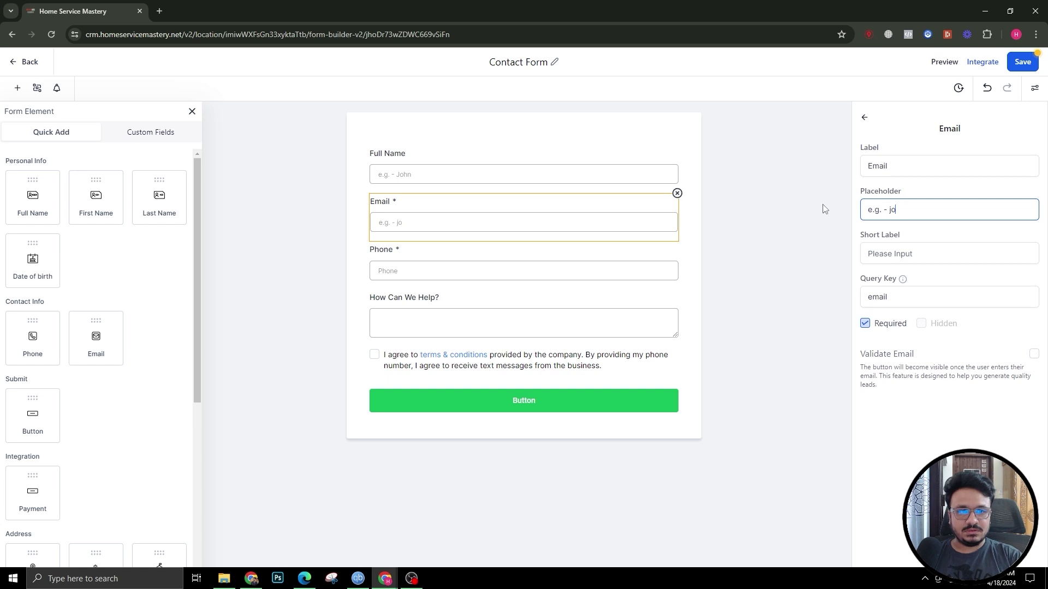
type("hn@mail.c")
type("om")
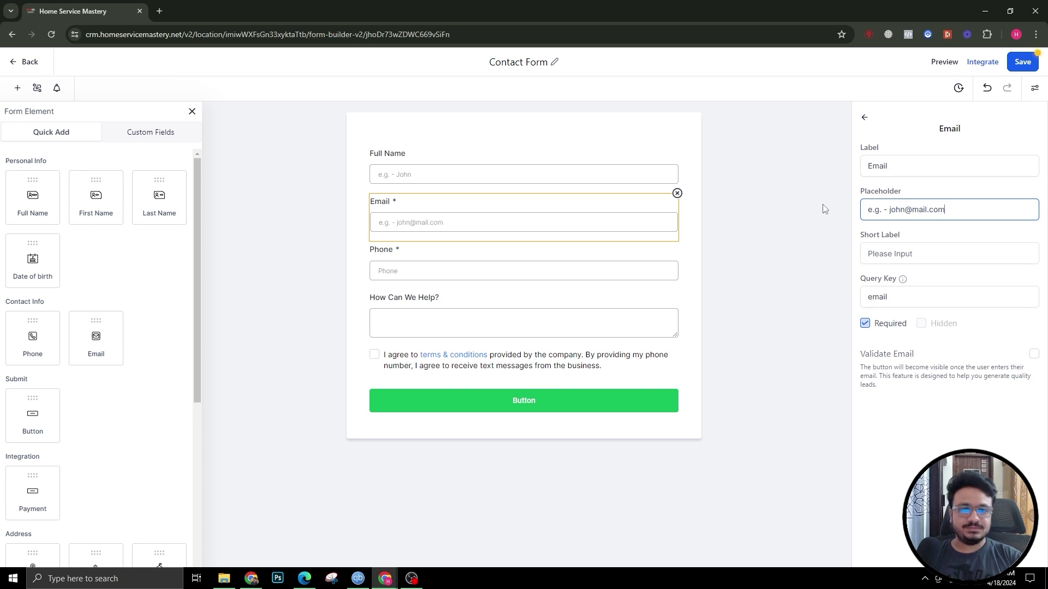
Step: Give Phone an example phone-number placeholder and the message box 'Enter your message'
left_click(657, 264)
left_click_drag(895, 210, 857, 210)
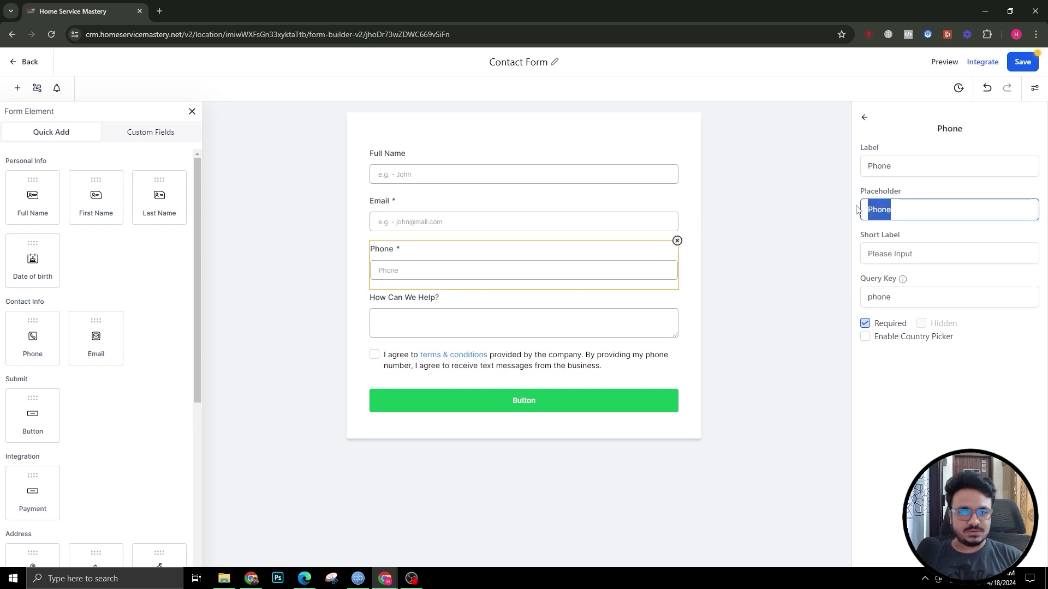
type("e/")
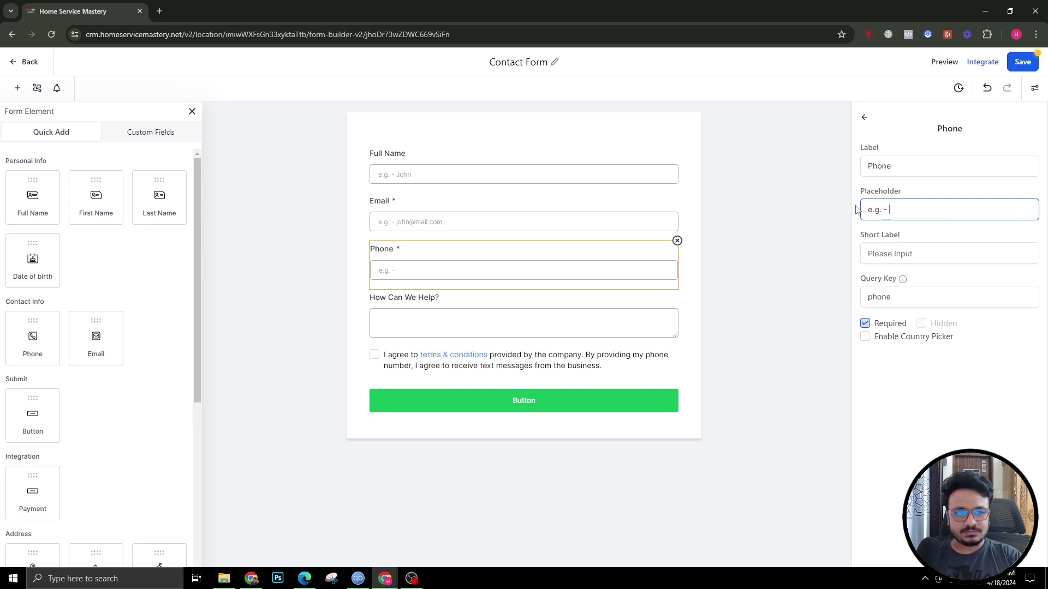
type("g. - 888")
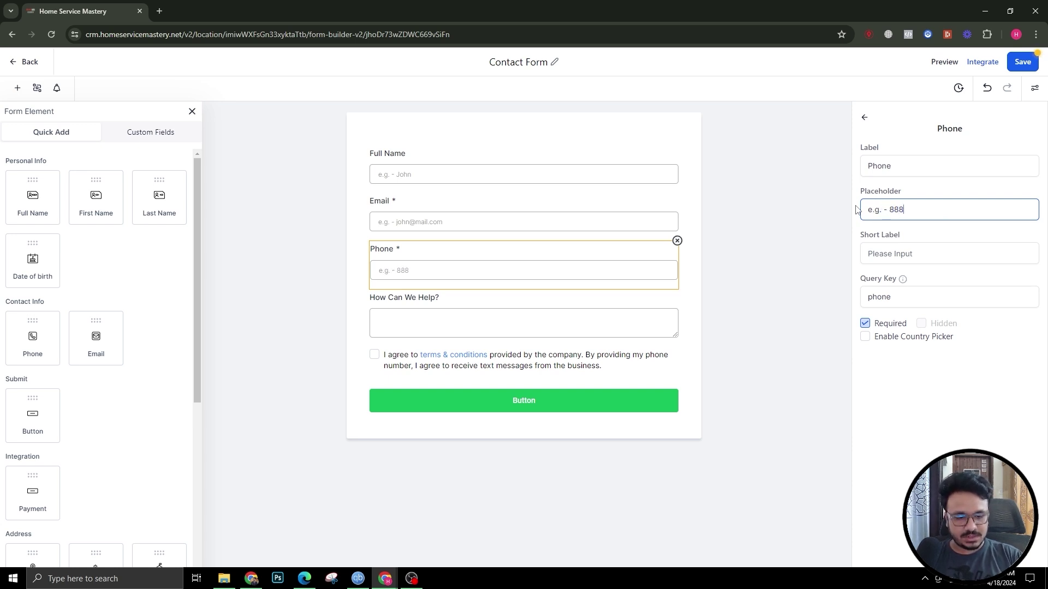
type("-555-1234")
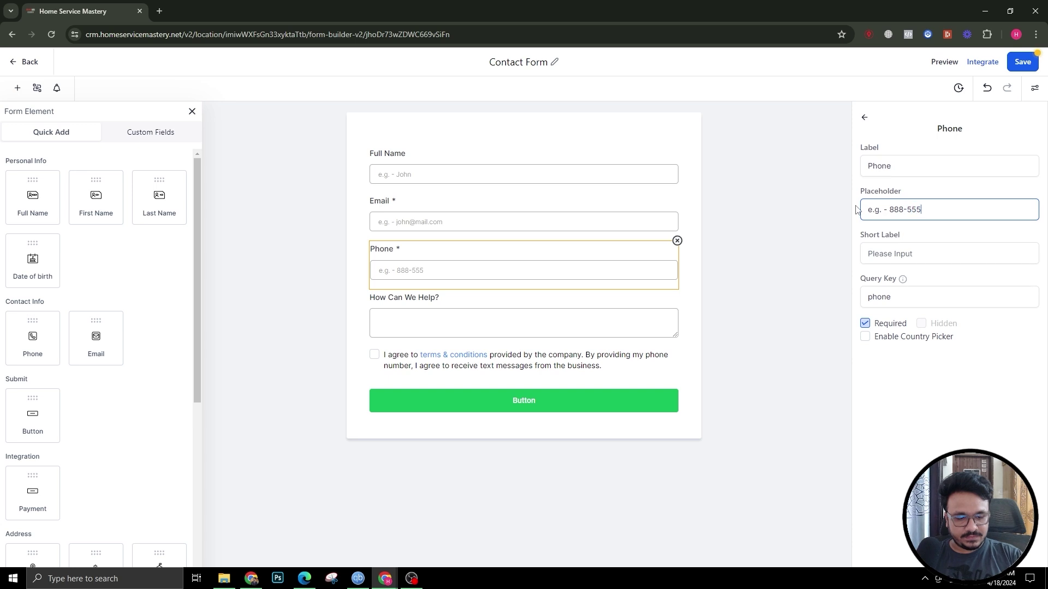
left_click(507, 309)
left_click(913, 212)
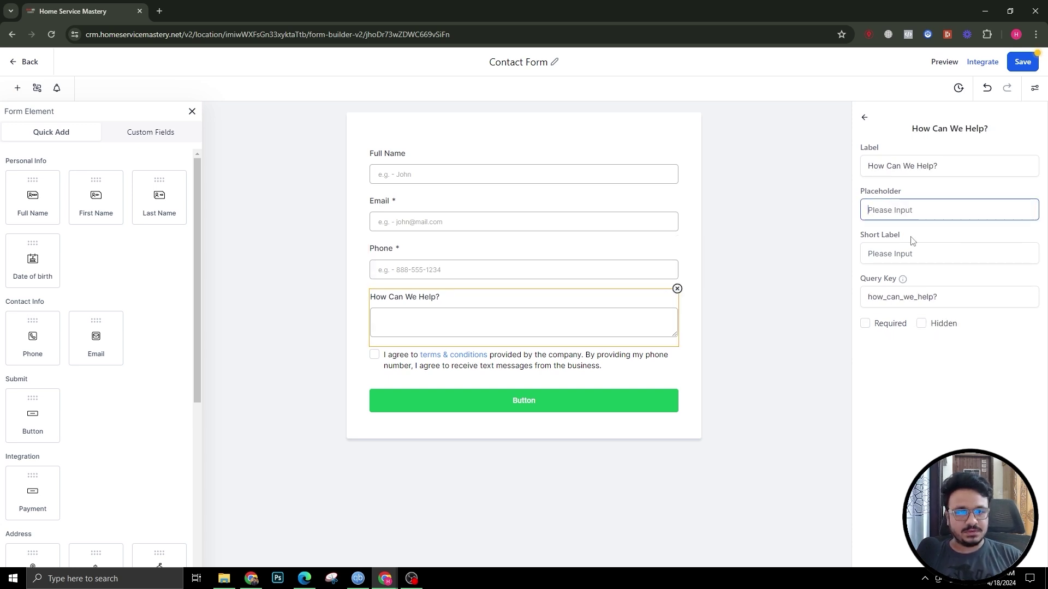
type("Enter y")
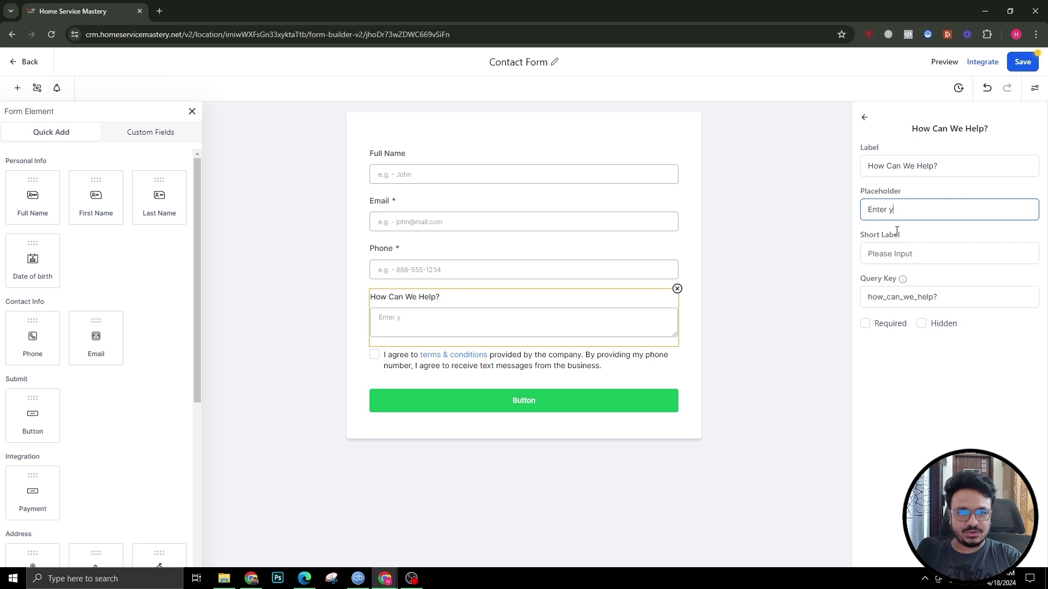
type("our message")
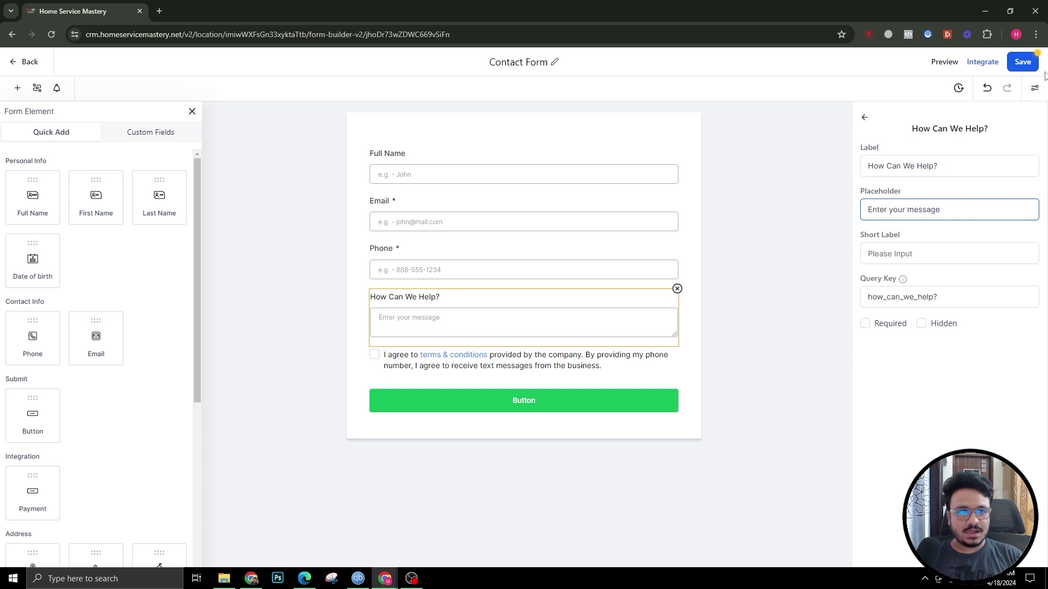
Step: Save the form and inspect the terms & conditions link without changing it
left_click(1022, 64)
left_click(391, 355)
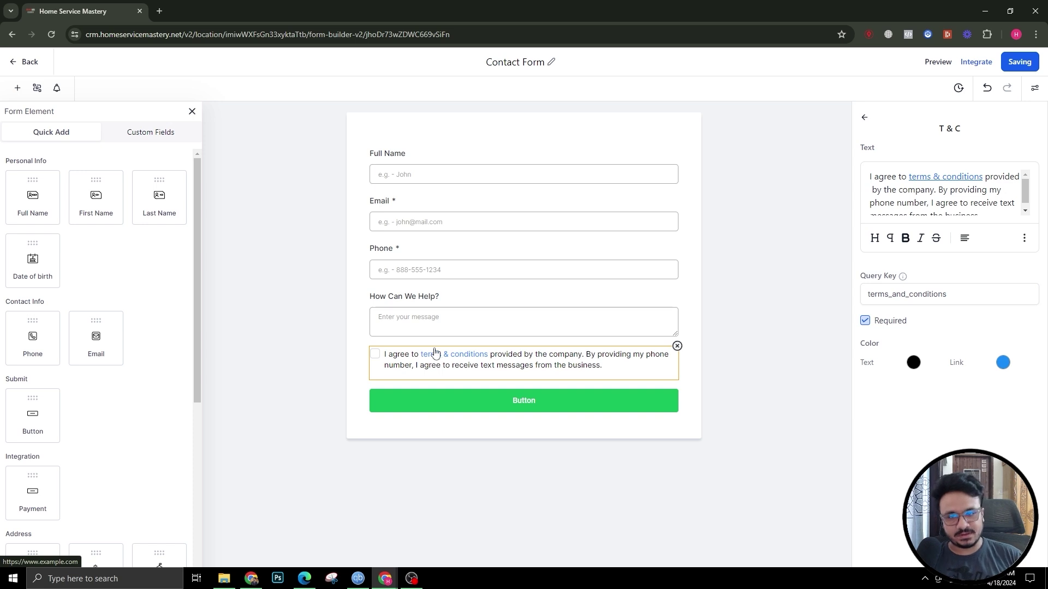
left_click_drag(910, 176, 985, 176)
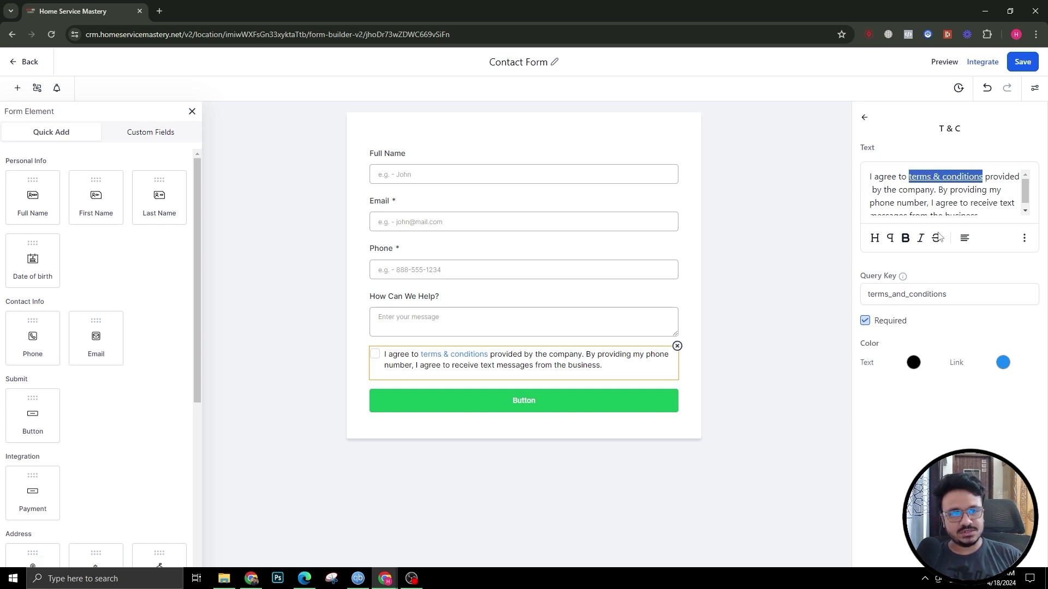
left_click(1025, 237)
left_click(1027, 207)
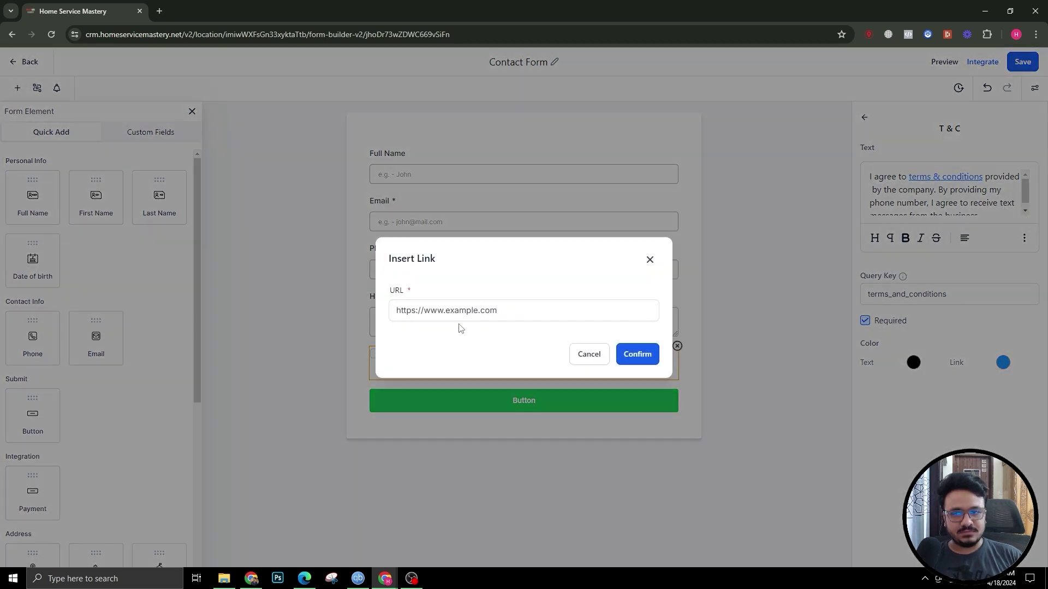
left_click(649, 260)
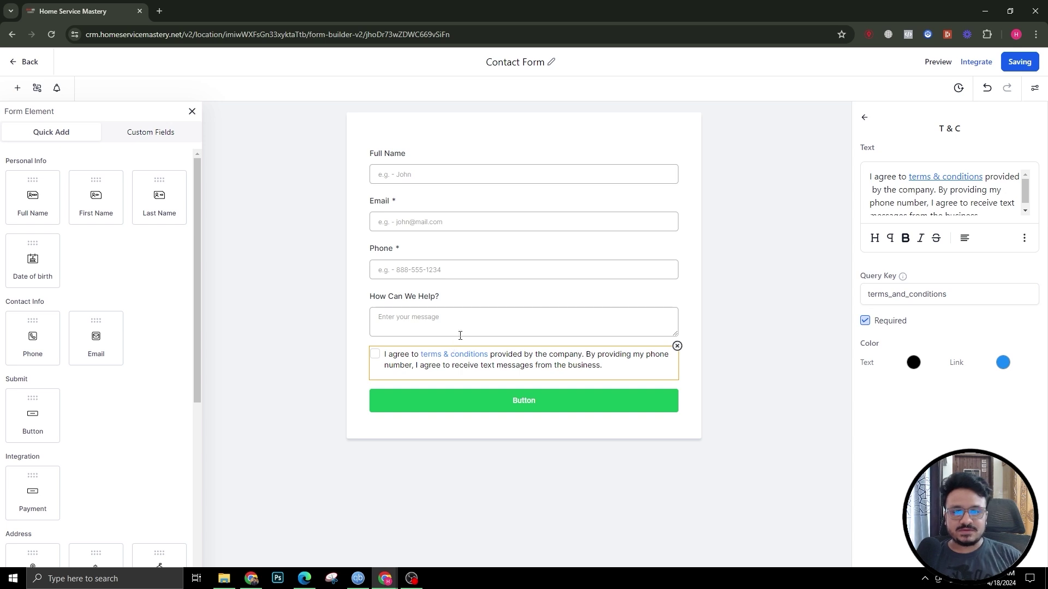
left_click(865, 118)
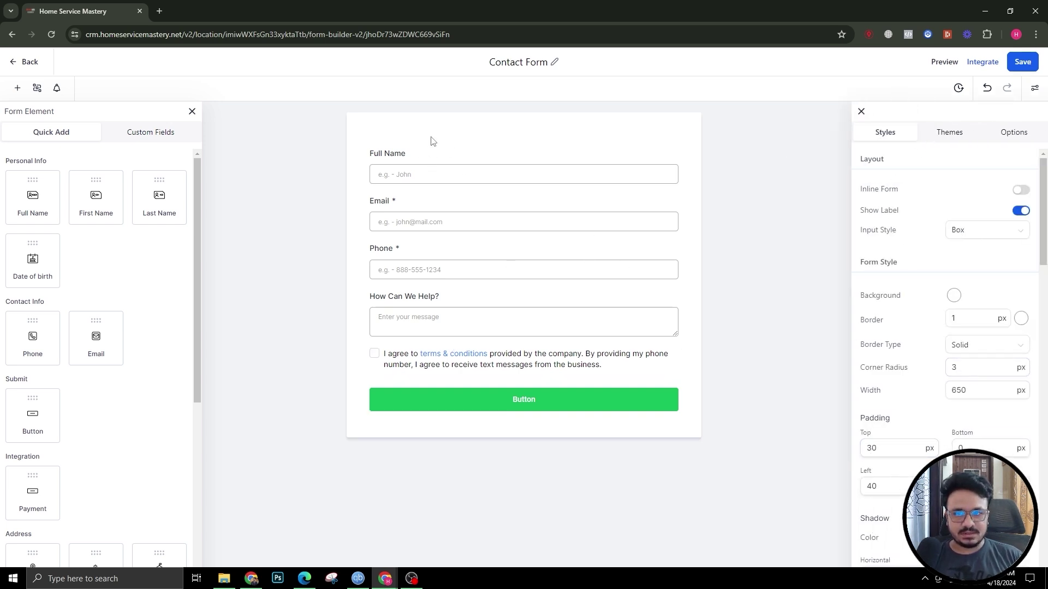
Step: Add a text heading at the top of the form reading 'Contact Us'
scroll(21, 478, "down", 5)
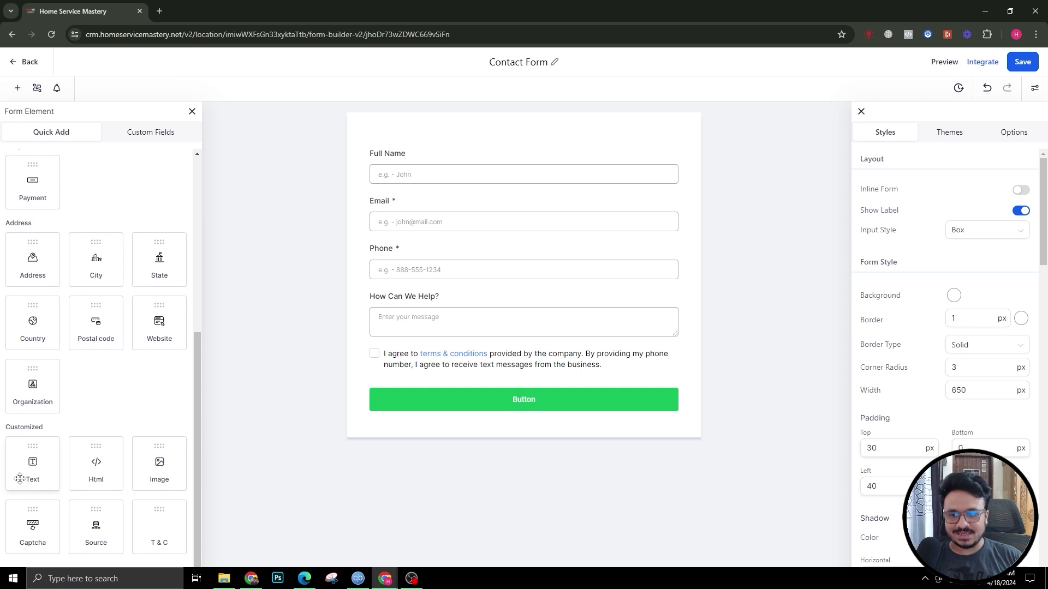
left_click_drag(21, 476, 423, 171)
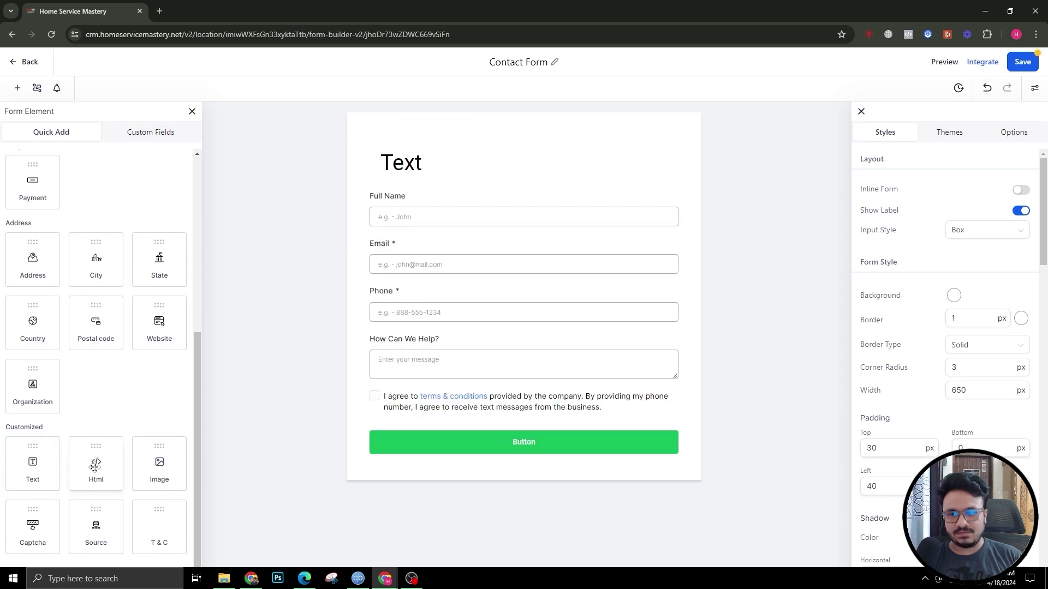
left_click(425, 173)
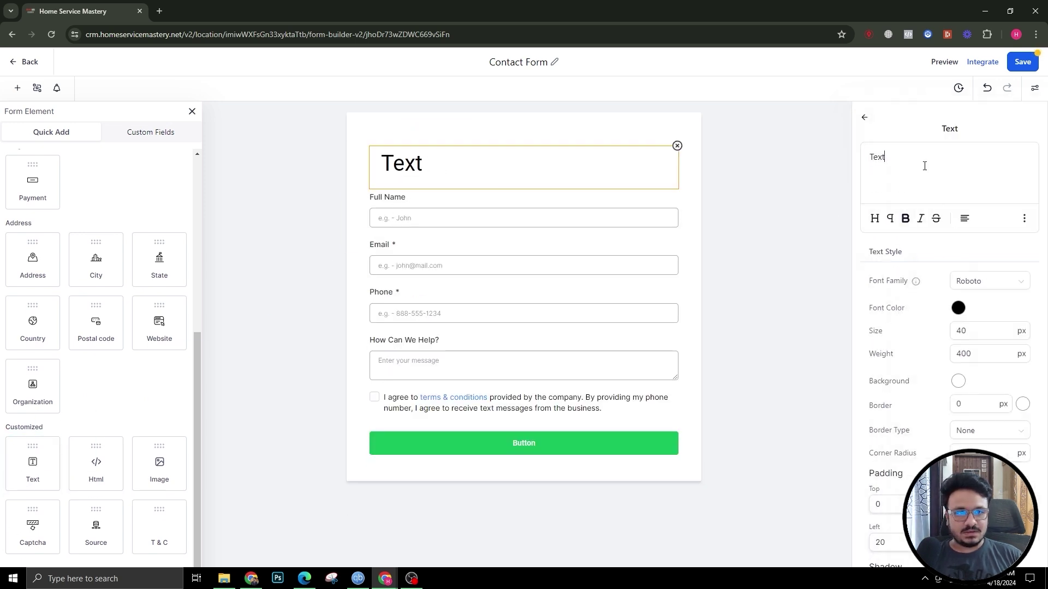
double_click(925, 166)
type("Contact U")
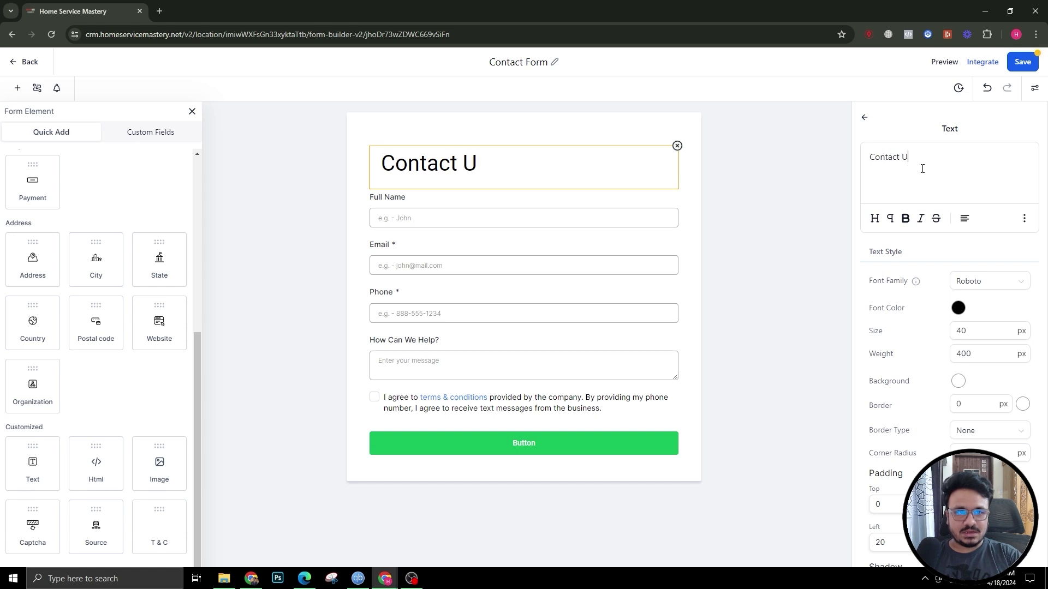
type("s")
Step: Center the Contact Us heading, set its font to Poppins and make it bold
left_click(965, 218)
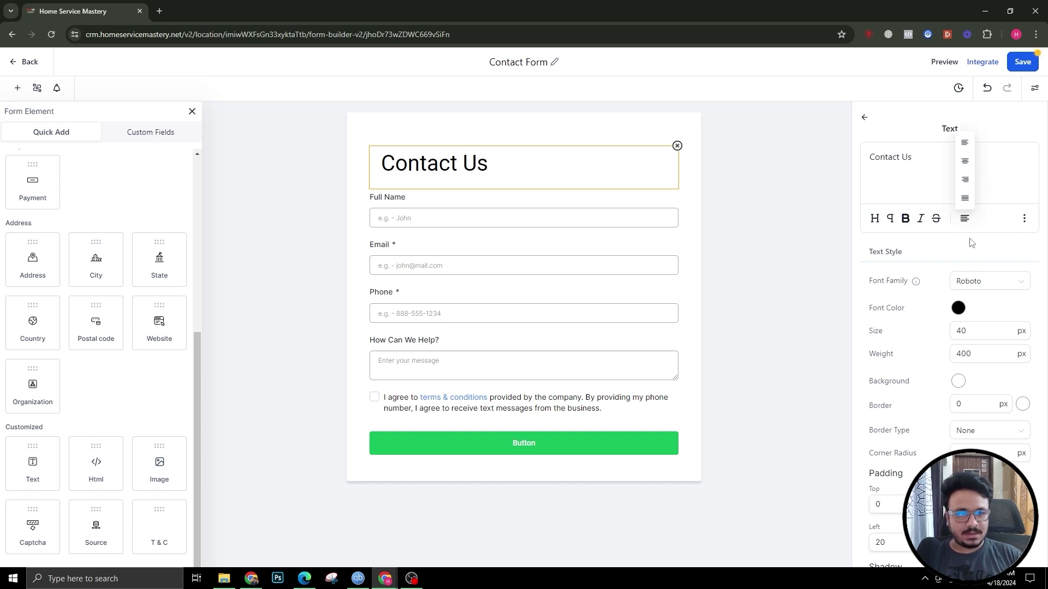
left_click(963, 161)
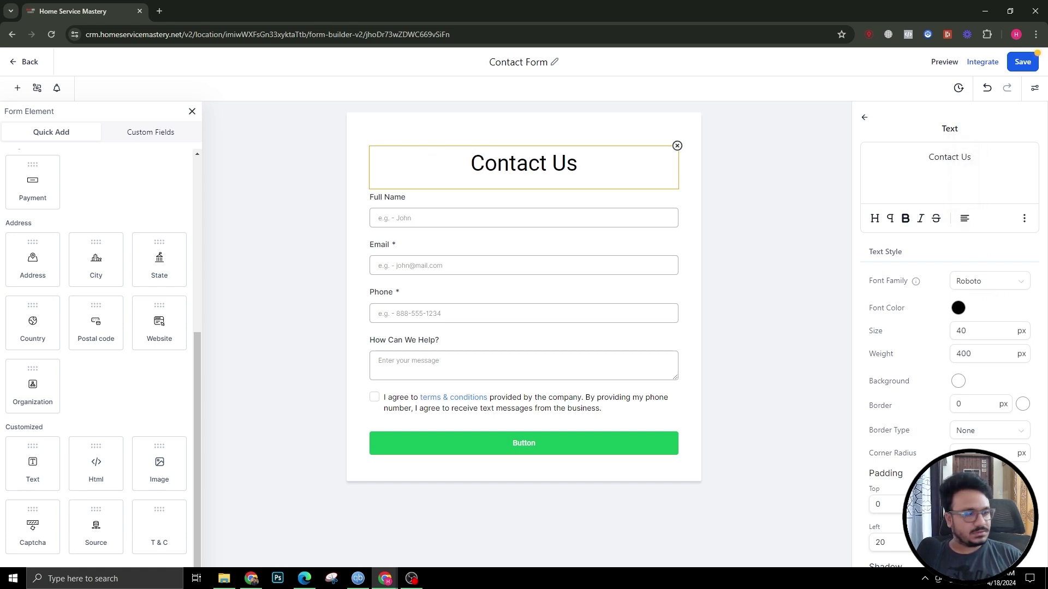
left_click(970, 282)
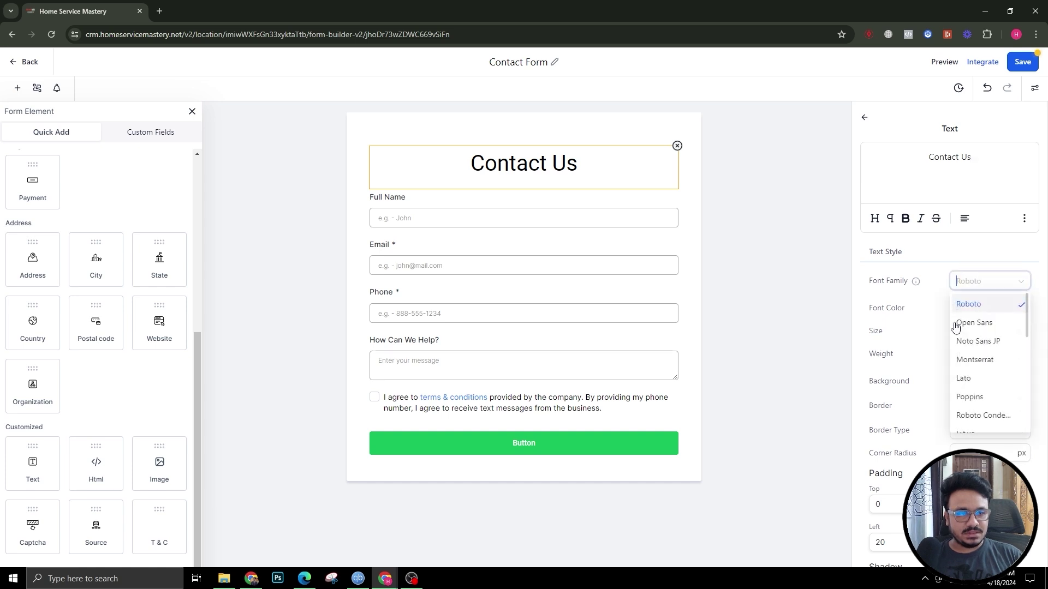
left_click(977, 398)
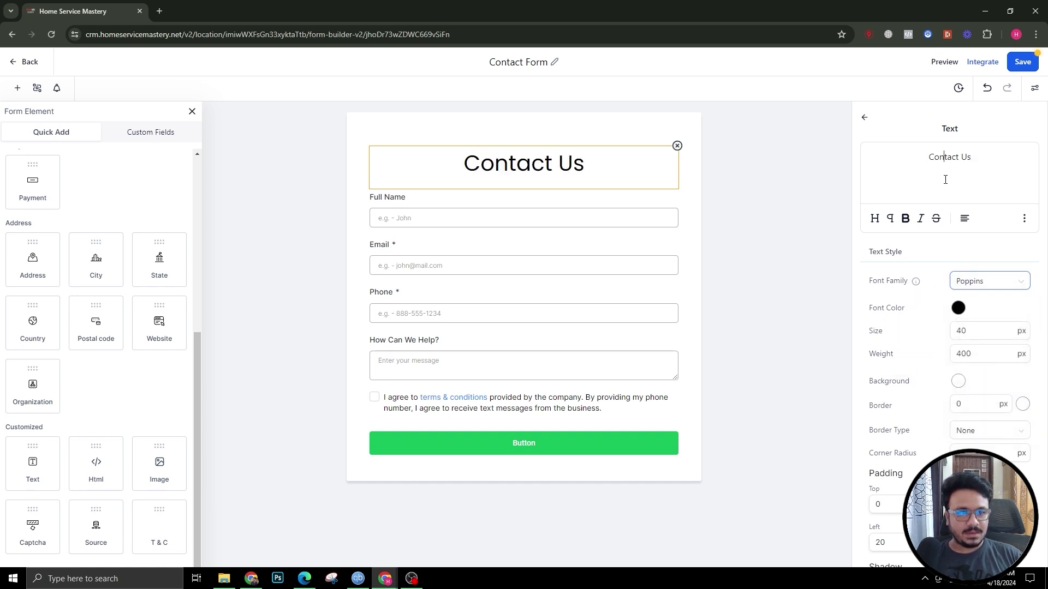
triple_click(961, 187)
key("ctrl+b")
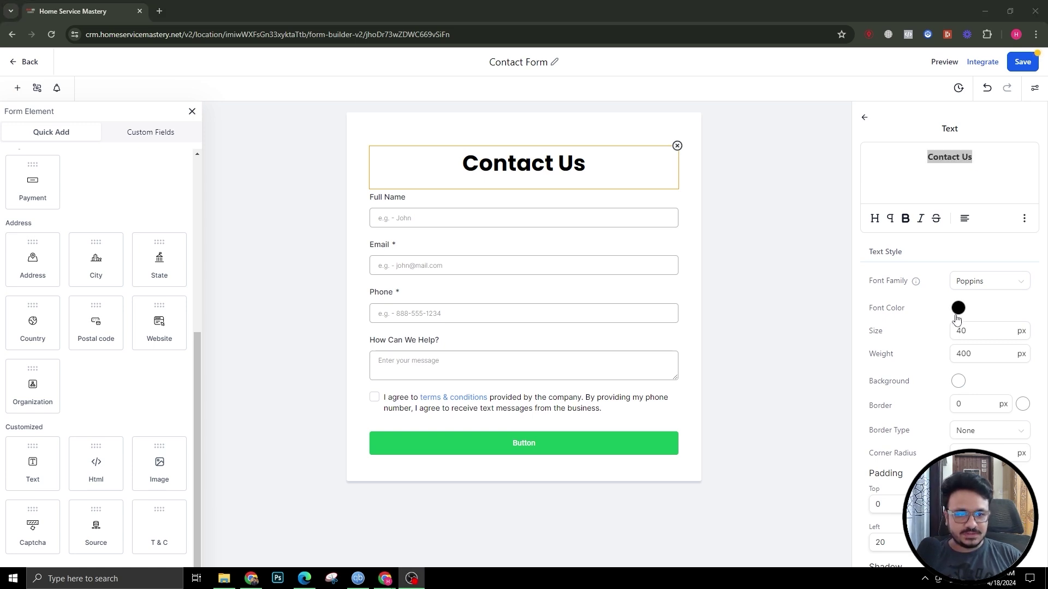
scroll(950, 355, "down", 2)
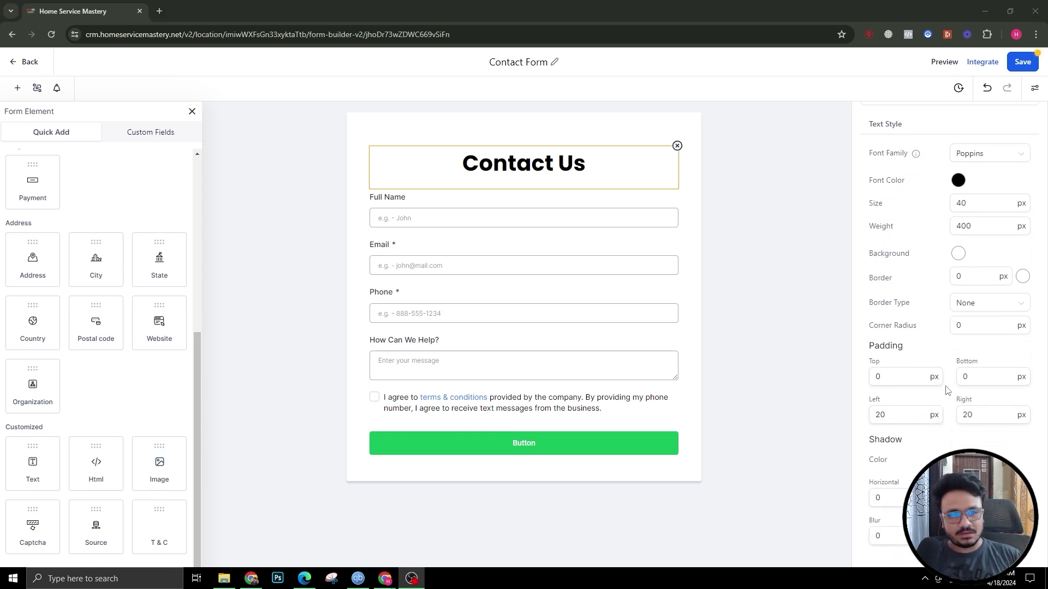
scroll(961, 327, "up", 2)
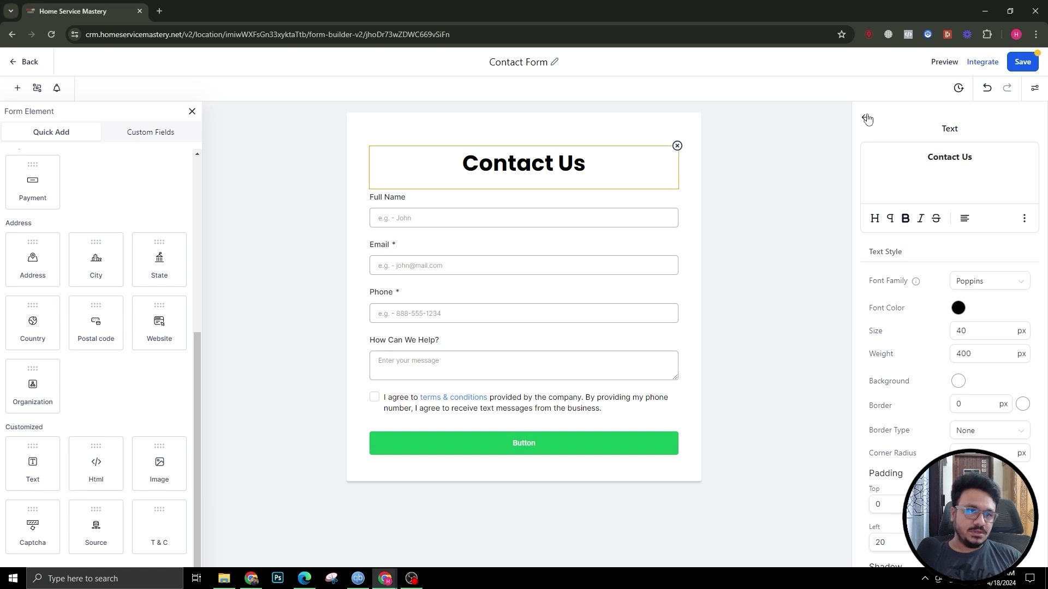
Step: Set the form padding to 0 top and 16 left and right
left_click(864, 120)
scroll(972, 352, "down", 2)
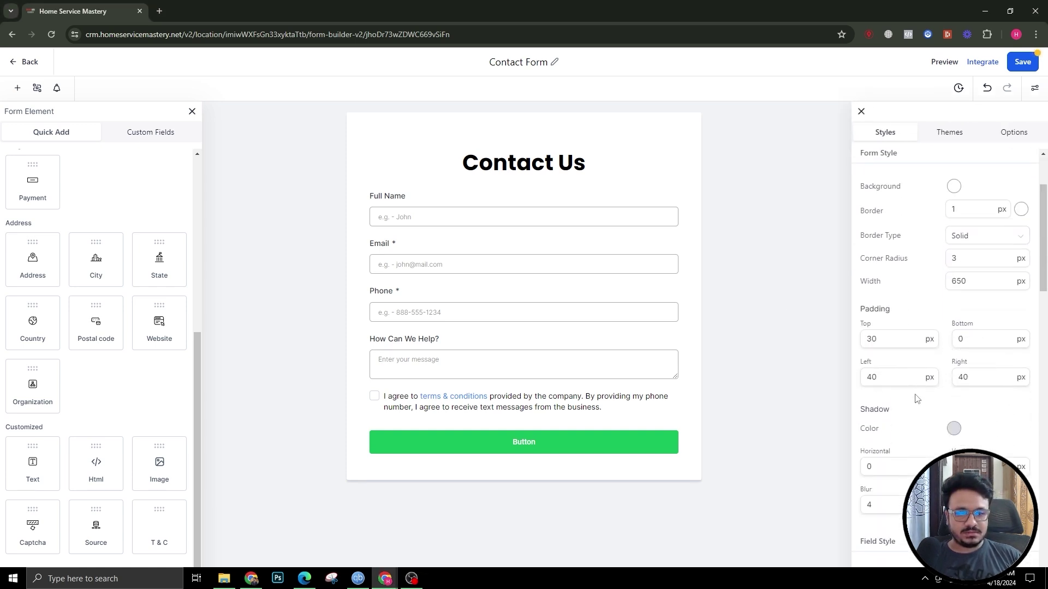
left_click_drag(887, 339, 778, 334)
type("0")
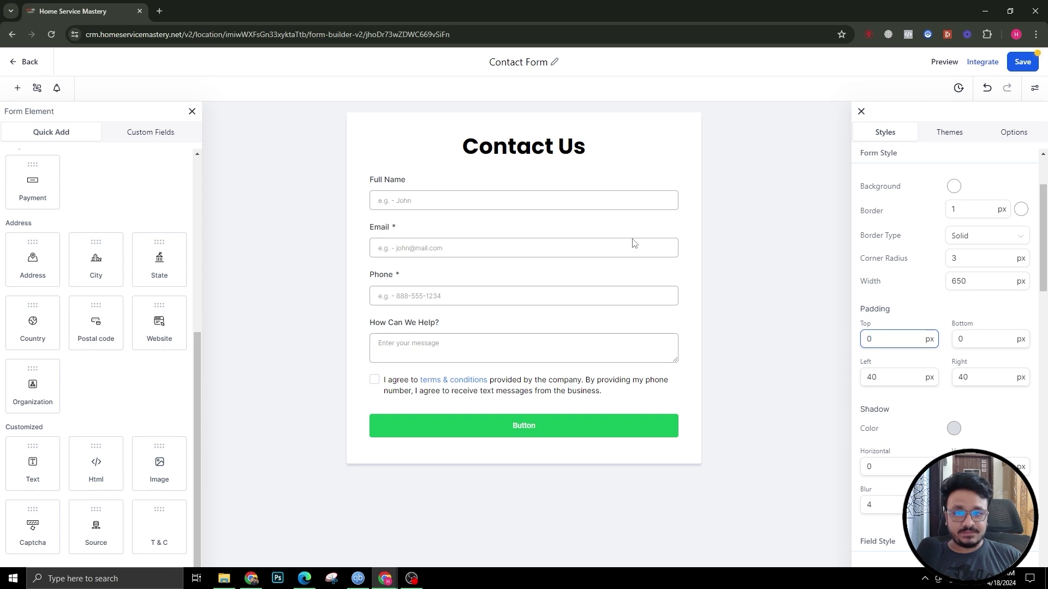
left_click_drag(890, 377, 847, 379)
type("16")
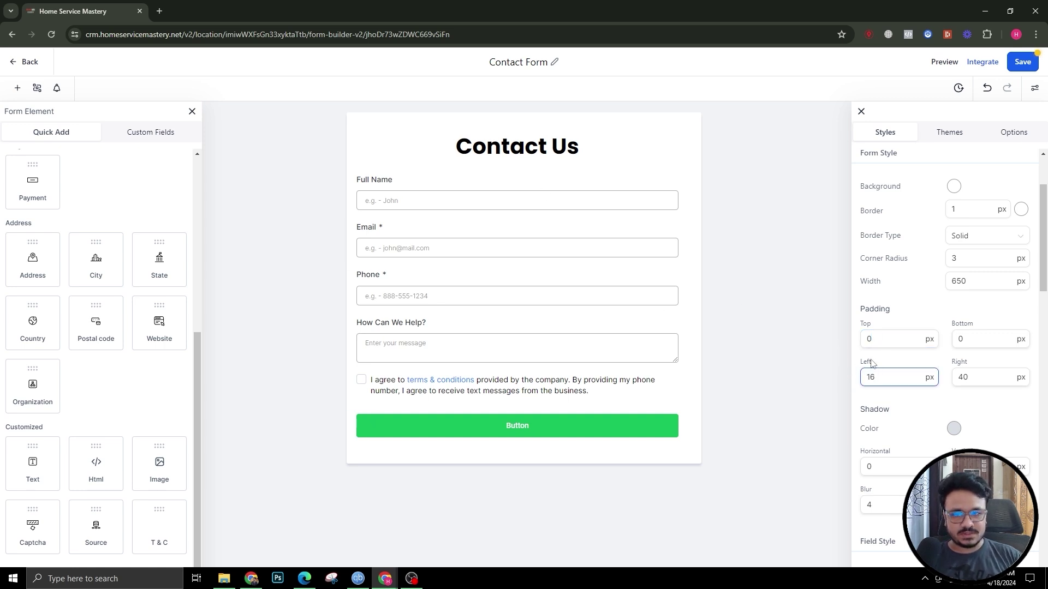
left_click_drag(977, 377, 931, 375)
type("16")
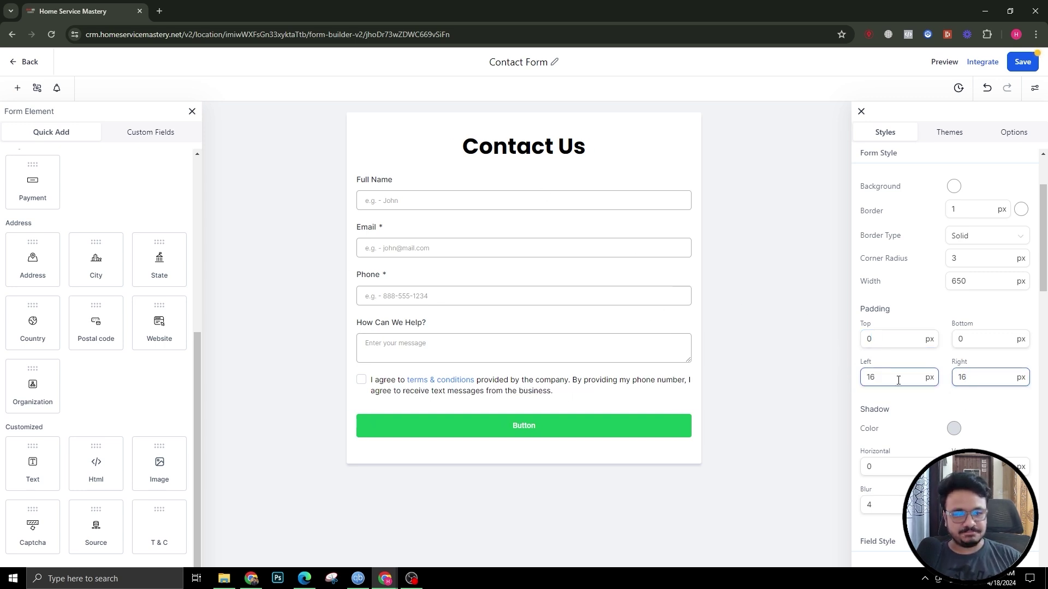
left_click(913, 358)
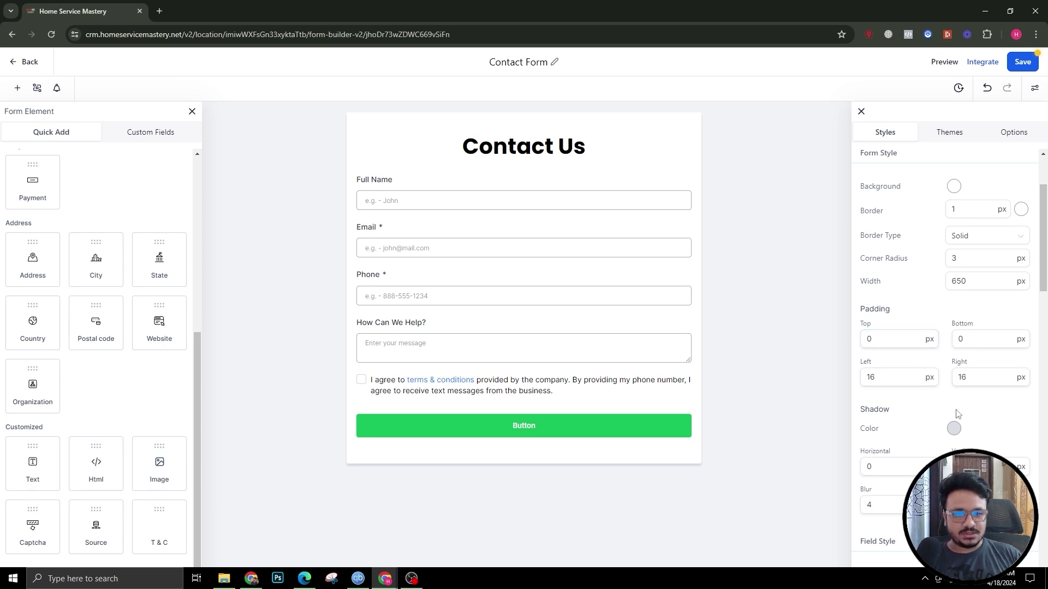
Step: Set the field corner radius to 1 and field padding to 14 top and bottom
scroll(928, 377, "down", 3)
scroll(900, 432, "down", 2)
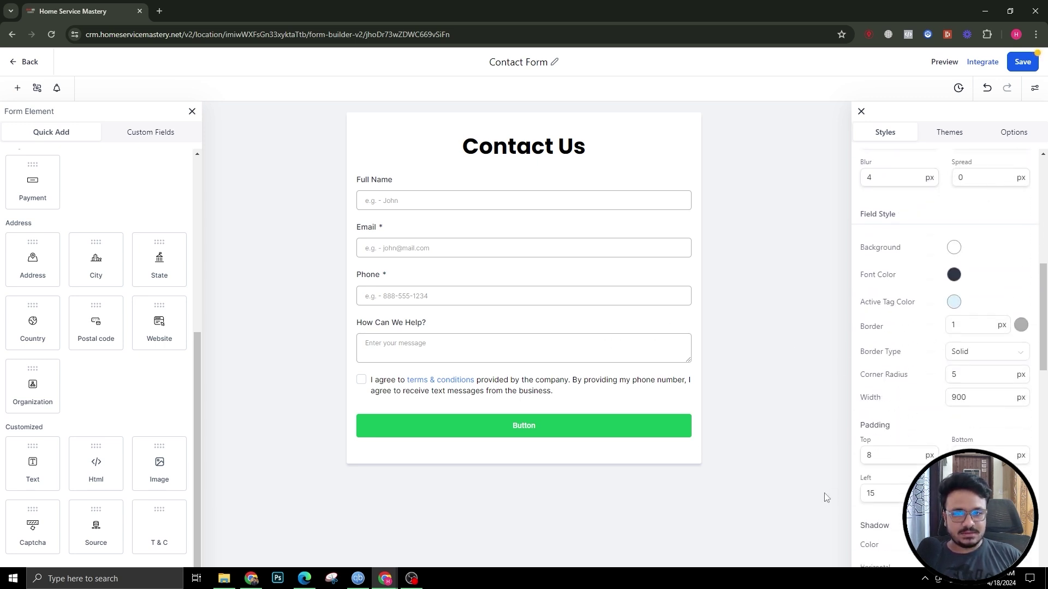
scroll(940, 289, "up", 5)
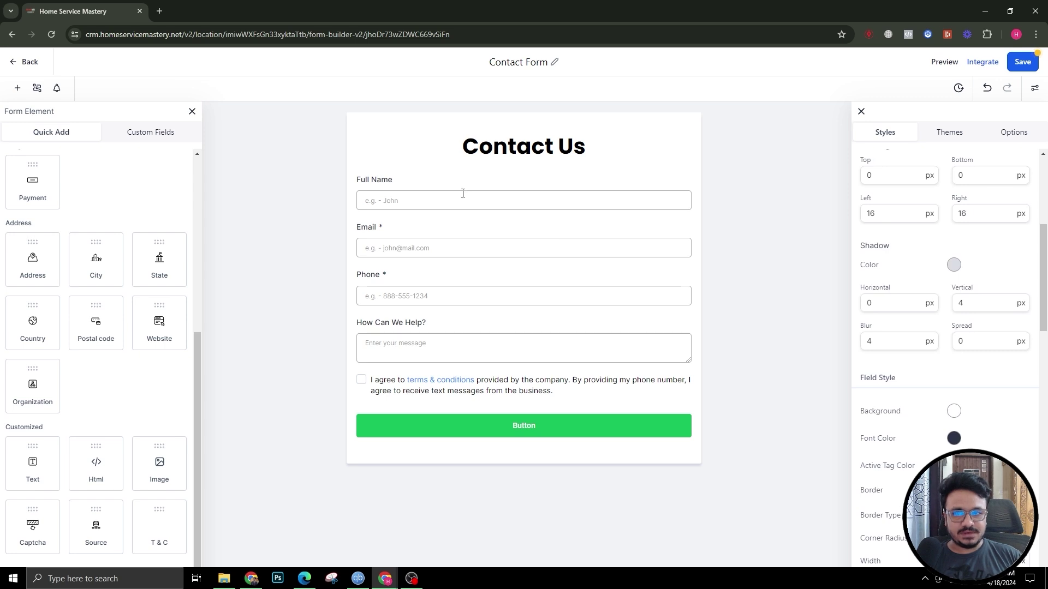
scroll(926, 369, "up", 4)
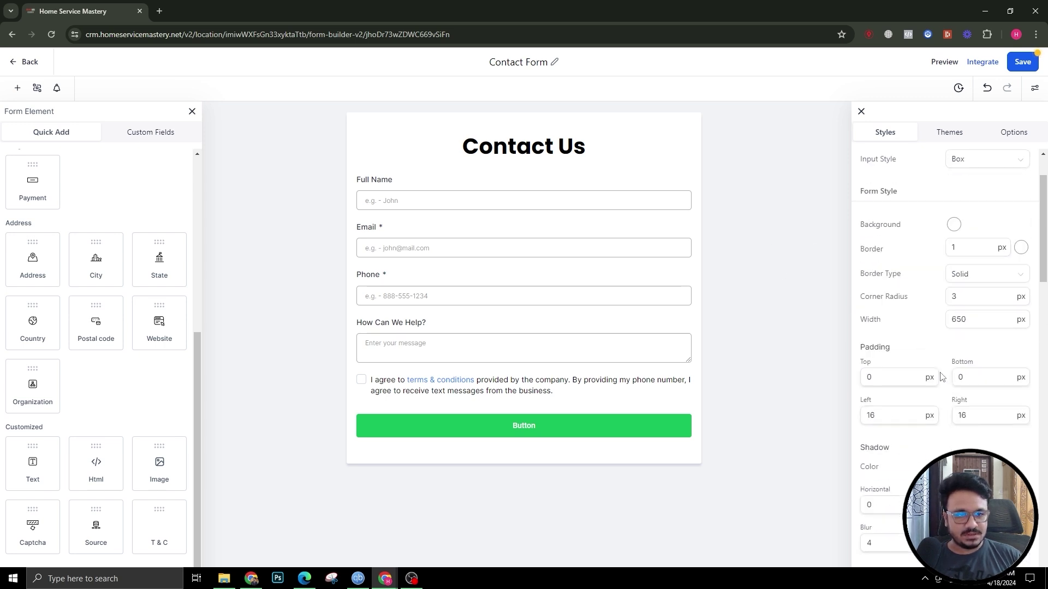
scroll(876, 317, "down", 6)
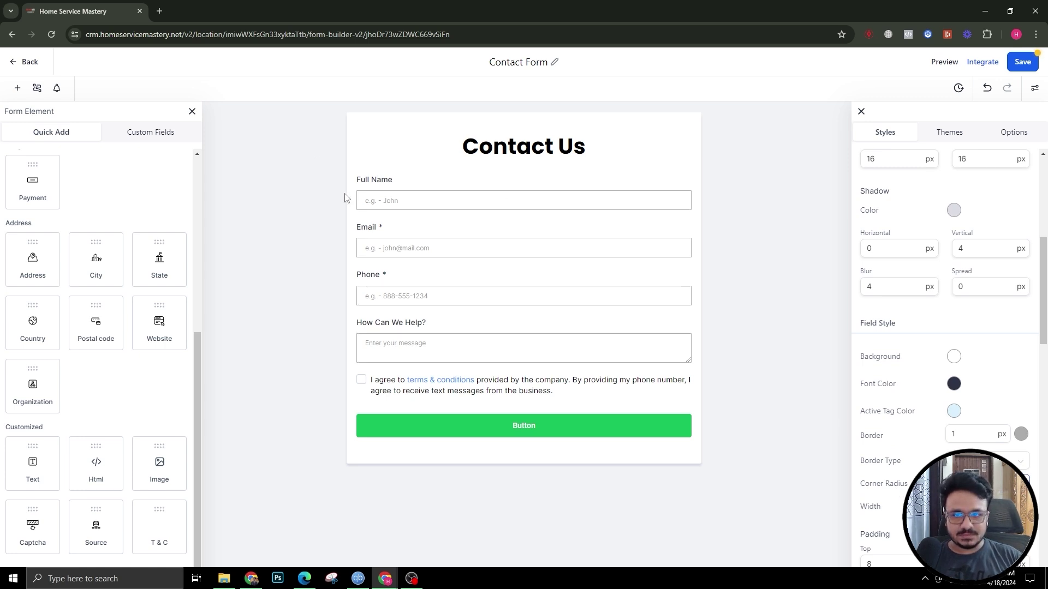
scroll(950, 393, "down", 2)
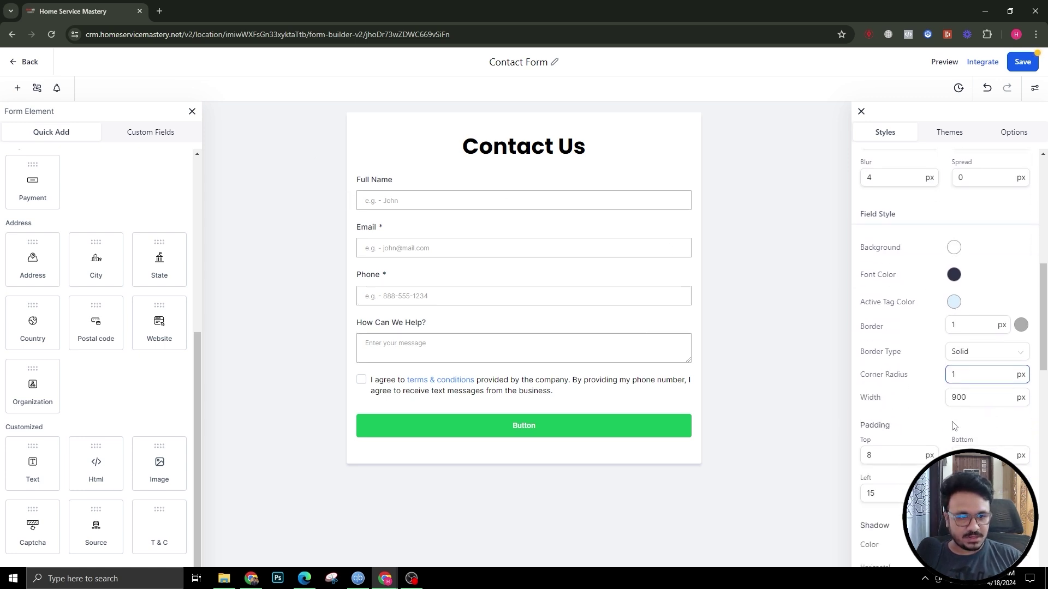
left_click(955, 397)
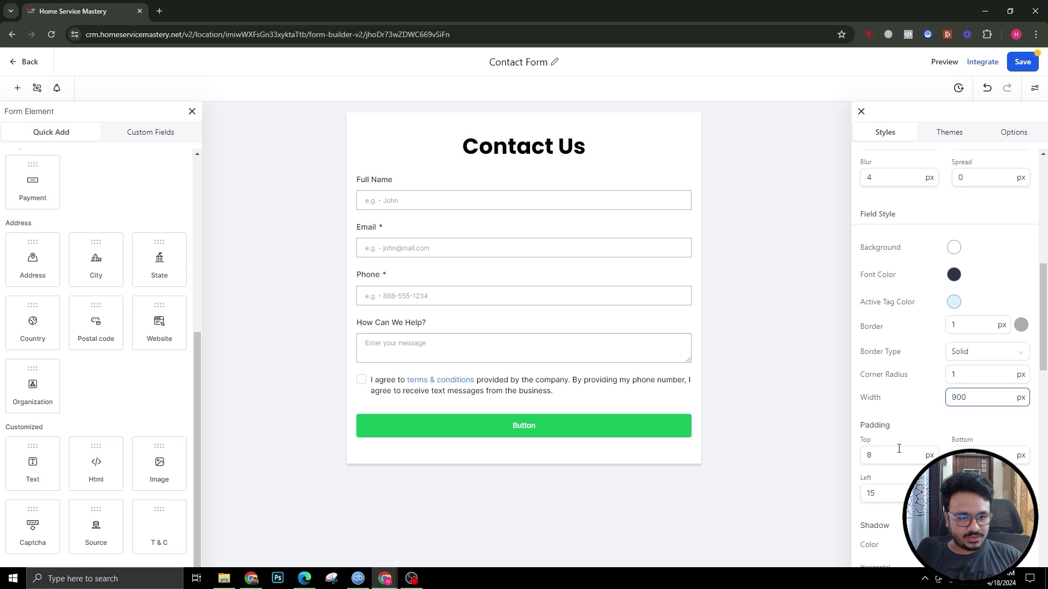
scroll(873, 382, "down", 2)
left_click_drag(874, 348, 858, 352)
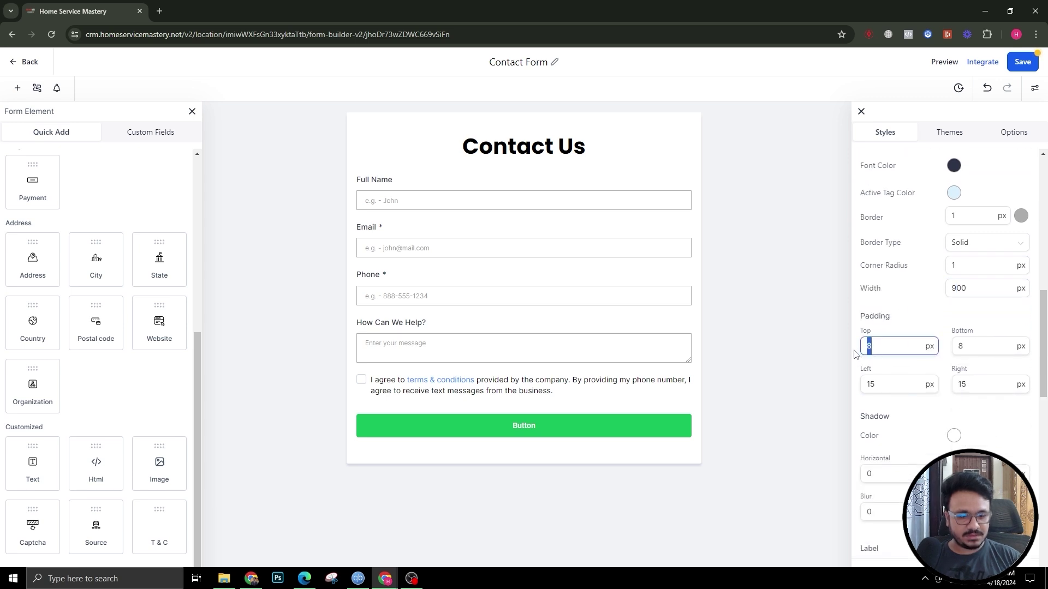
type("14")
key("Tab")
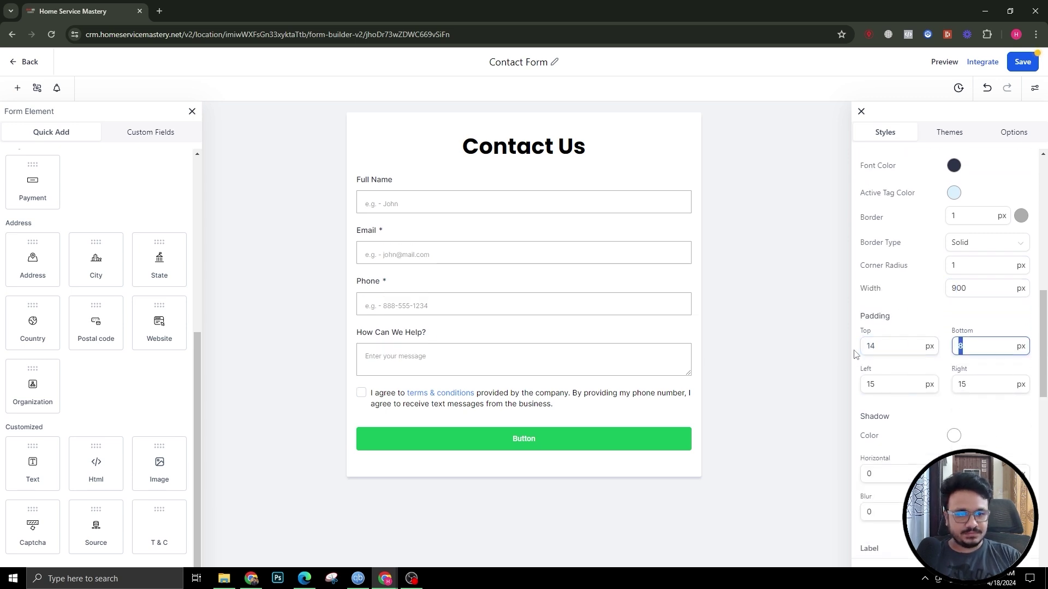
type("14")
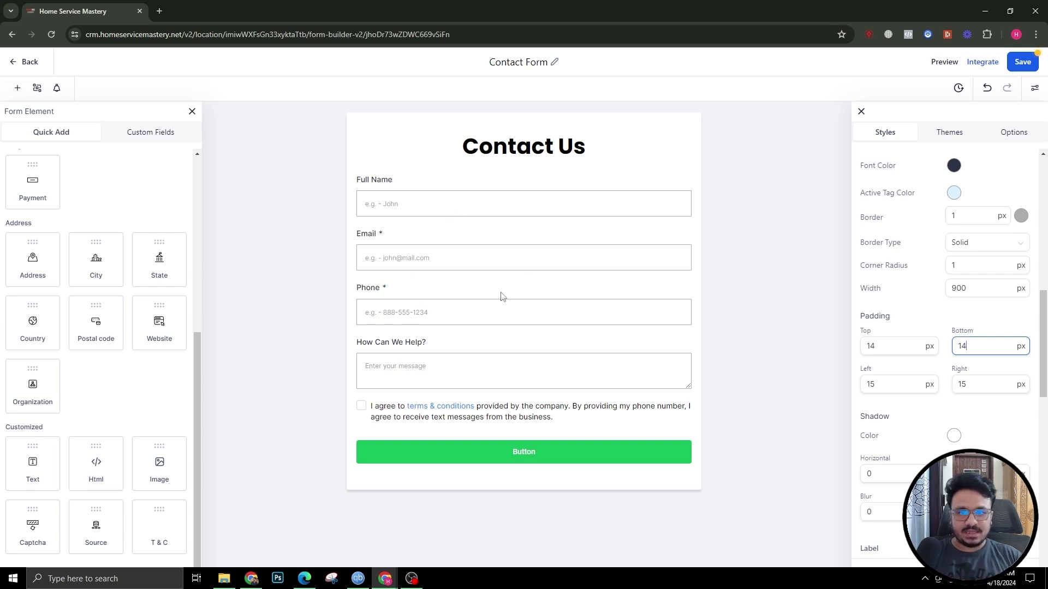
scroll(895, 415, "down", 10)
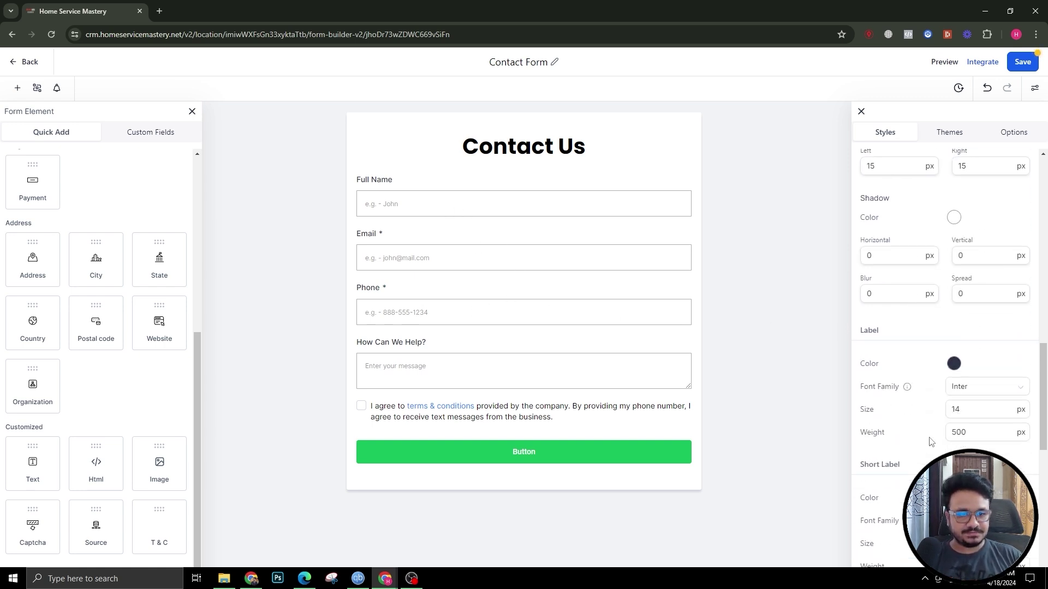
scroll(895, 427, "down", 3)
scroll(928, 354, "up", 15)
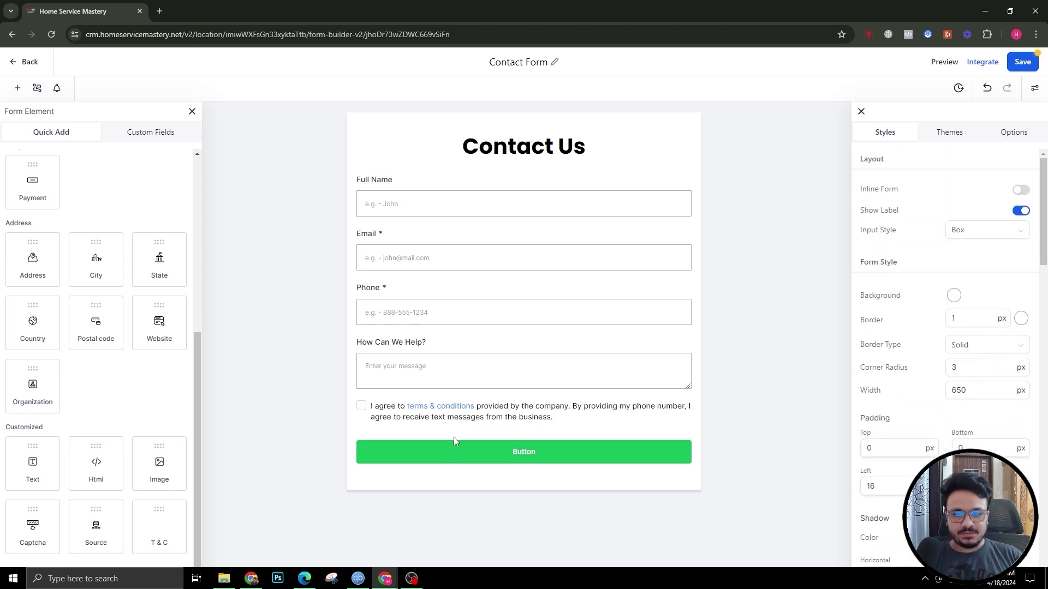
Step: Change the submit button's background colour from green to red (BD1818FF)
left_click(460, 452)
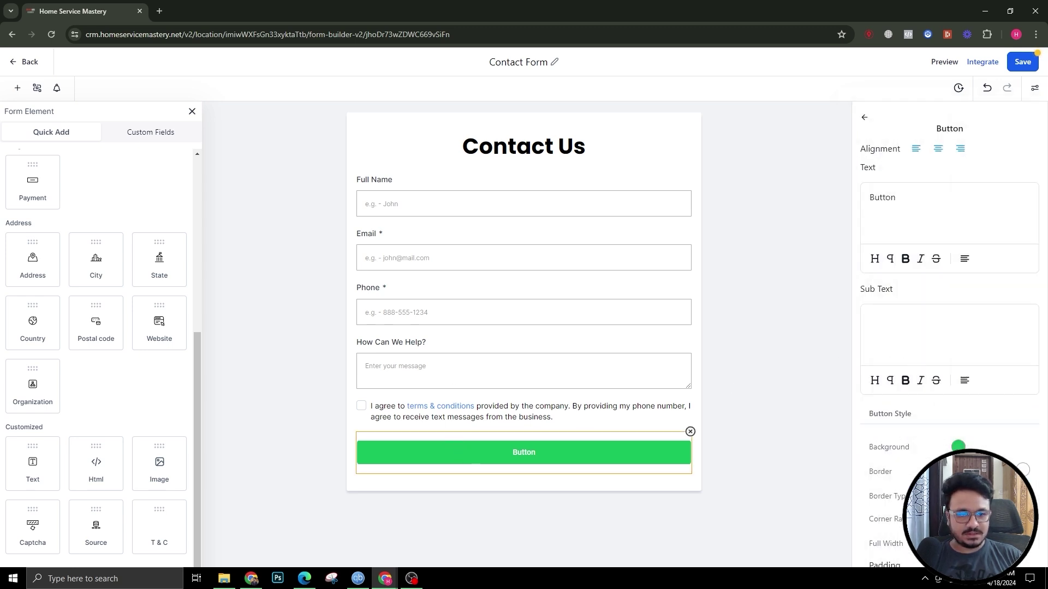
left_click(958, 447)
left_click_drag(940, 395, 708, 457)
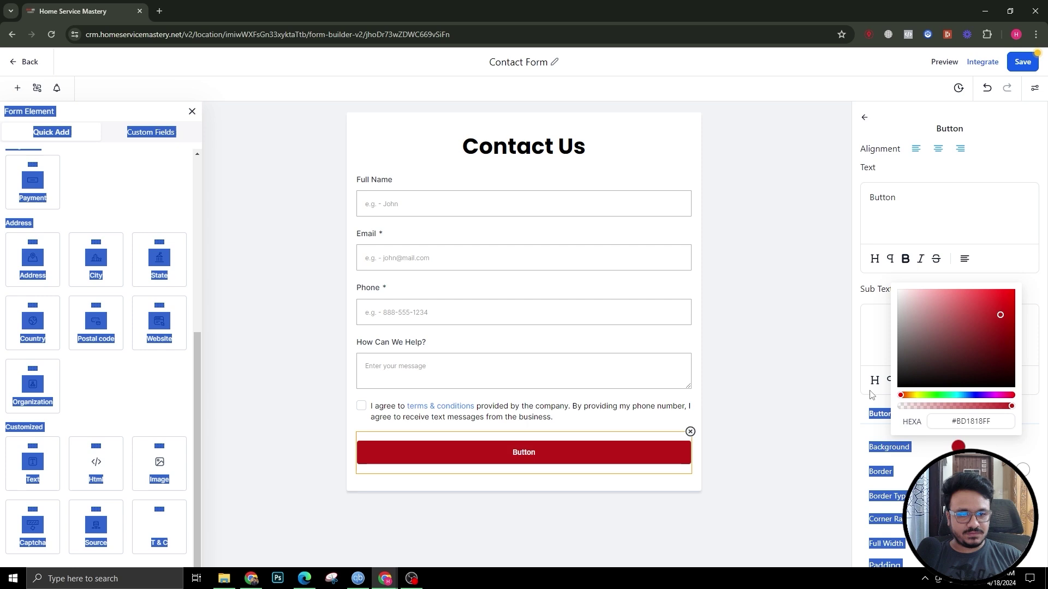
left_click(708, 458)
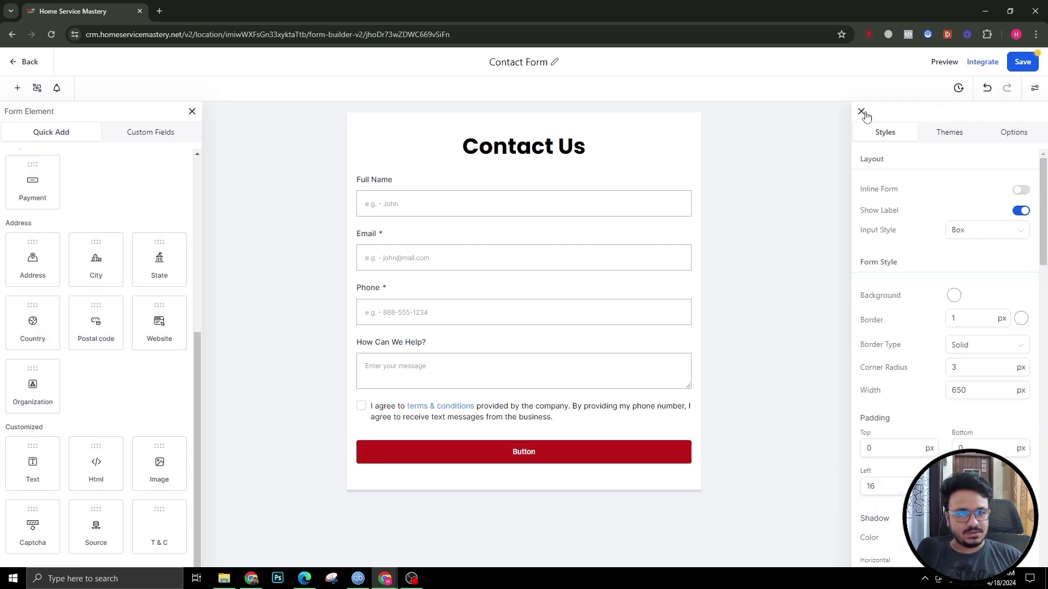
left_click(862, 112)
left_click(615, 464)
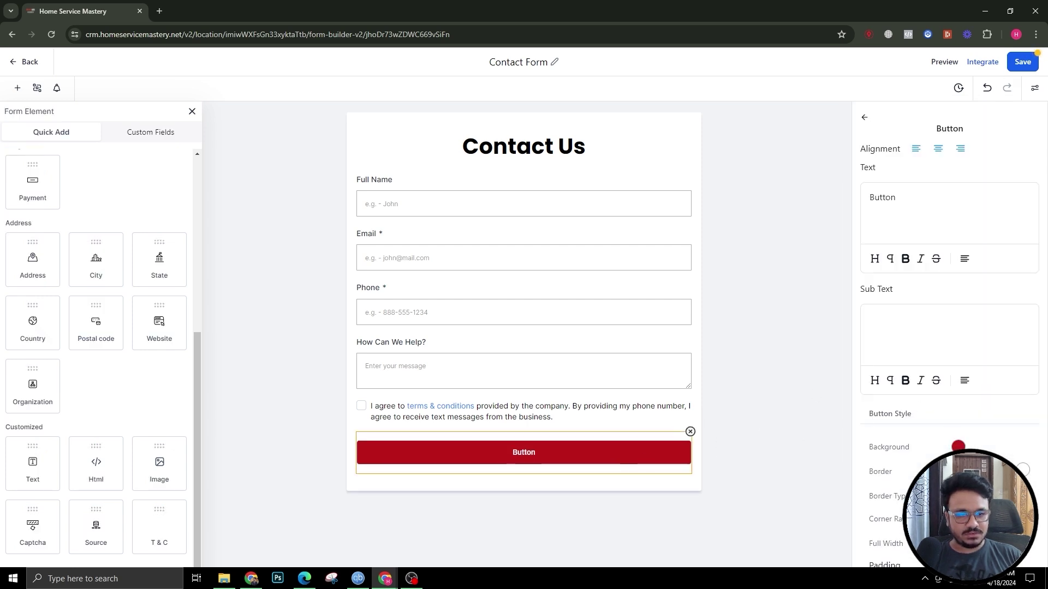
left_click(957, 447)
double_click(971, 422)
left_click(928, 451)
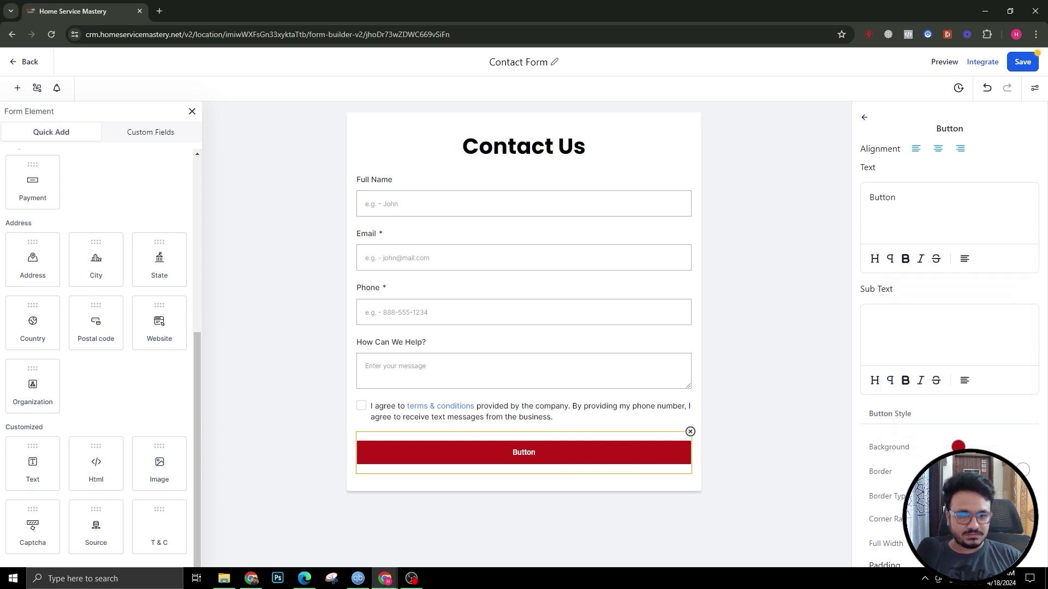
Step: Set the button's top and bottom padding to 12 px
scroll(928, 382, "down", 4)
double_click(873, 378)
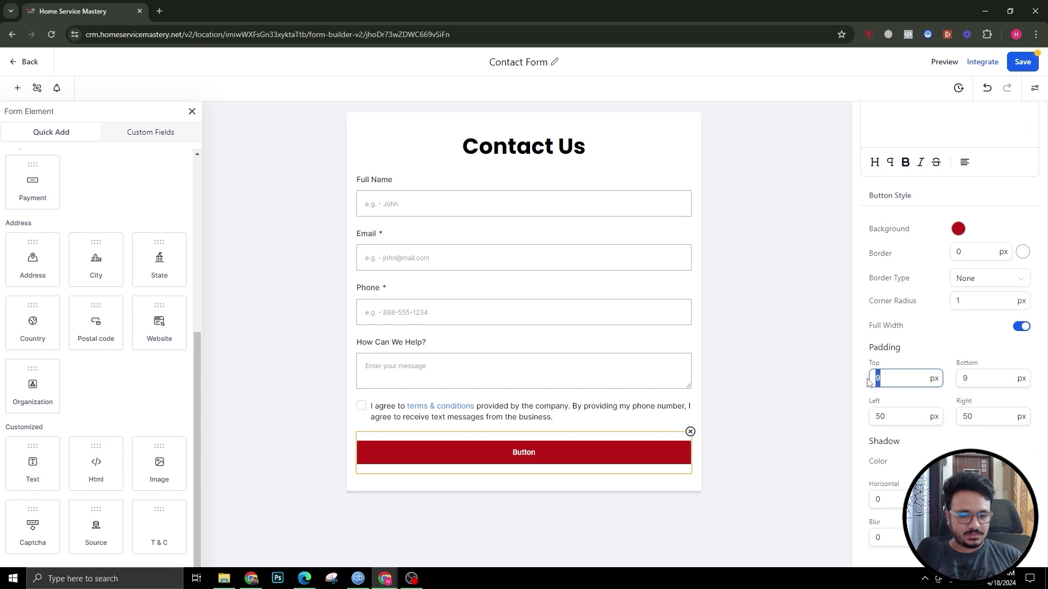
type("1")
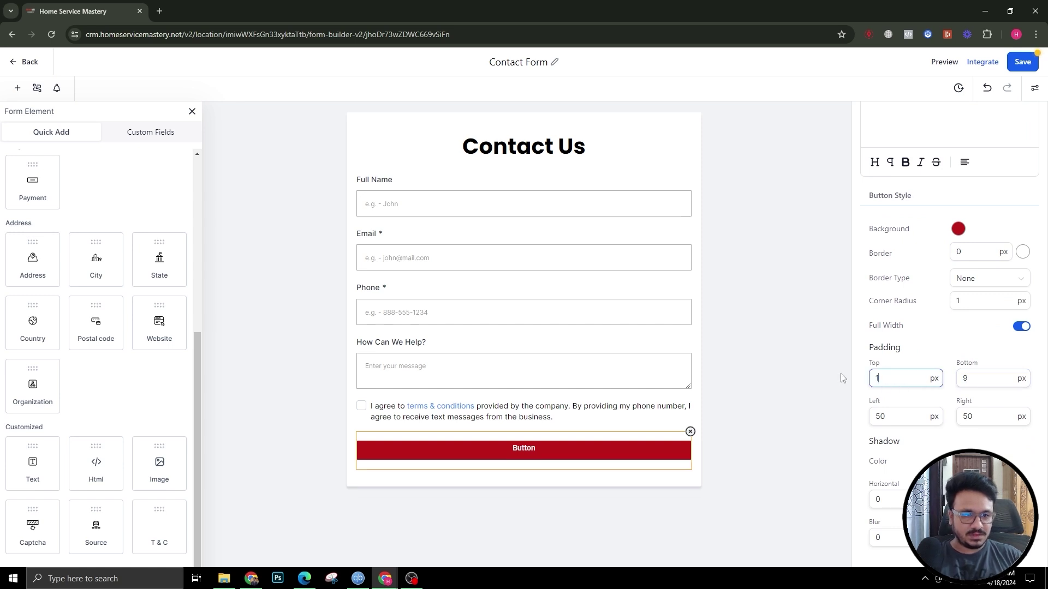
type("2")
double_click(962, 377)
type("12")
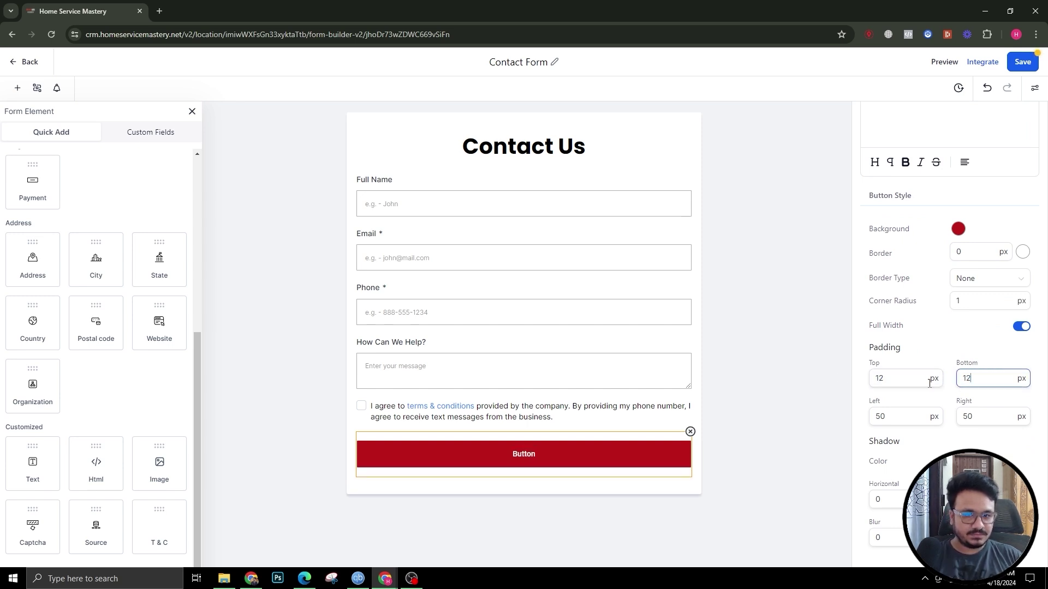
Step: Relabel the button 'SUBMIT' and save the form
scroll(930, 328, "up", 5)
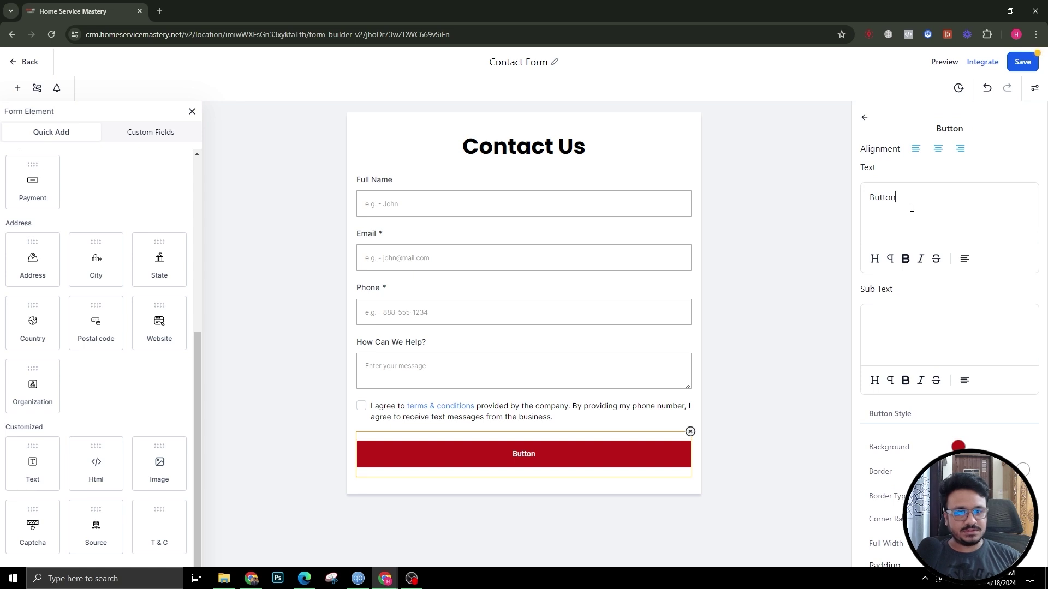
double_click(891, 197)
key("BackSpace")
type("SUBMIT")
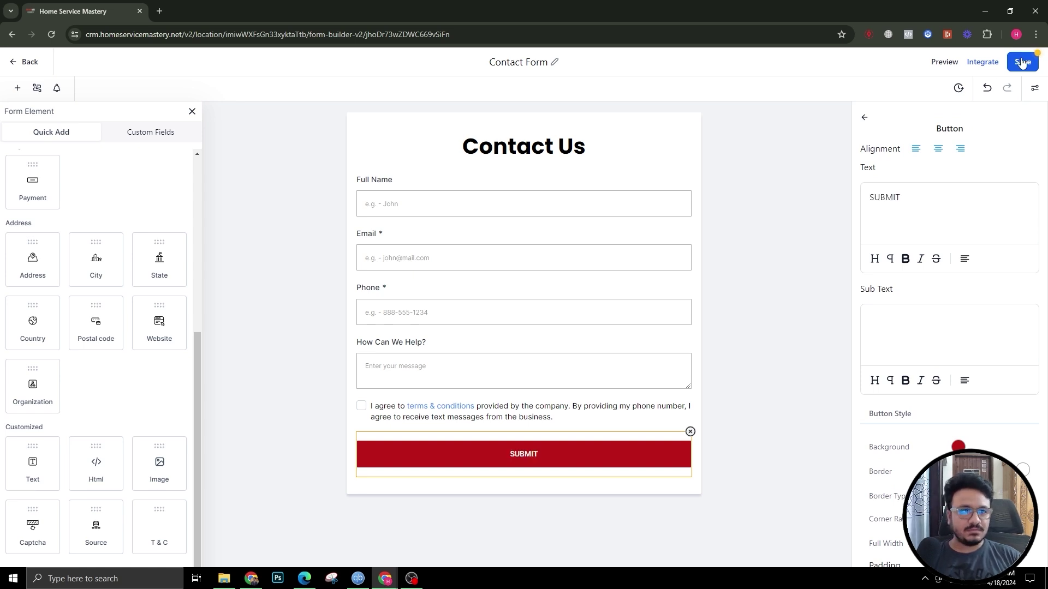
left_click(1022, 62)
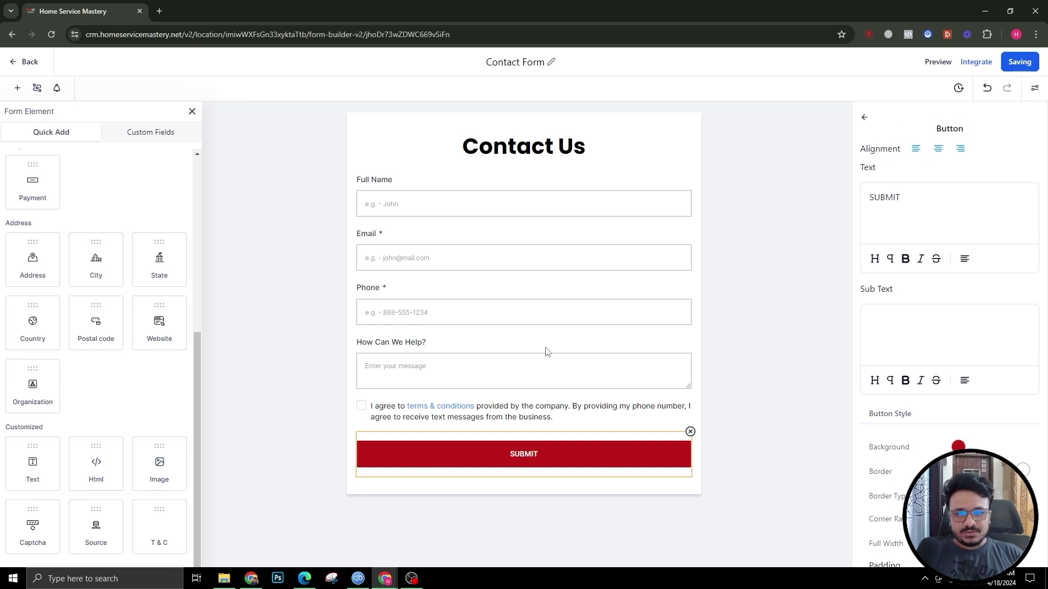
left_click(865, 118)
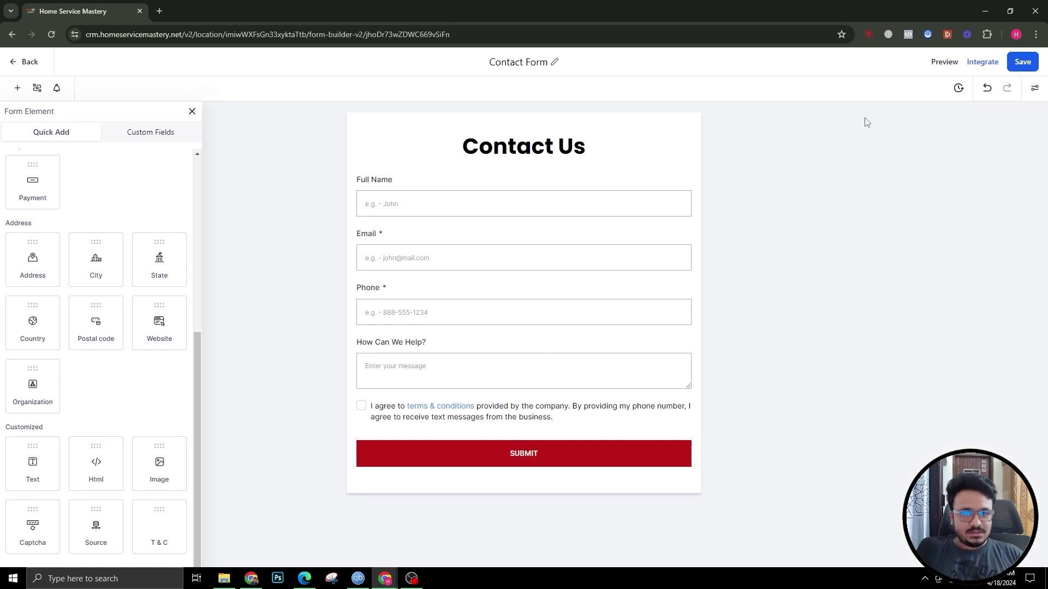
Step: Open the form's Styles & Options panel and browse the theme gallery, keeping Default Theme applied
left_click(1035, 88)
left_click(999, 134)
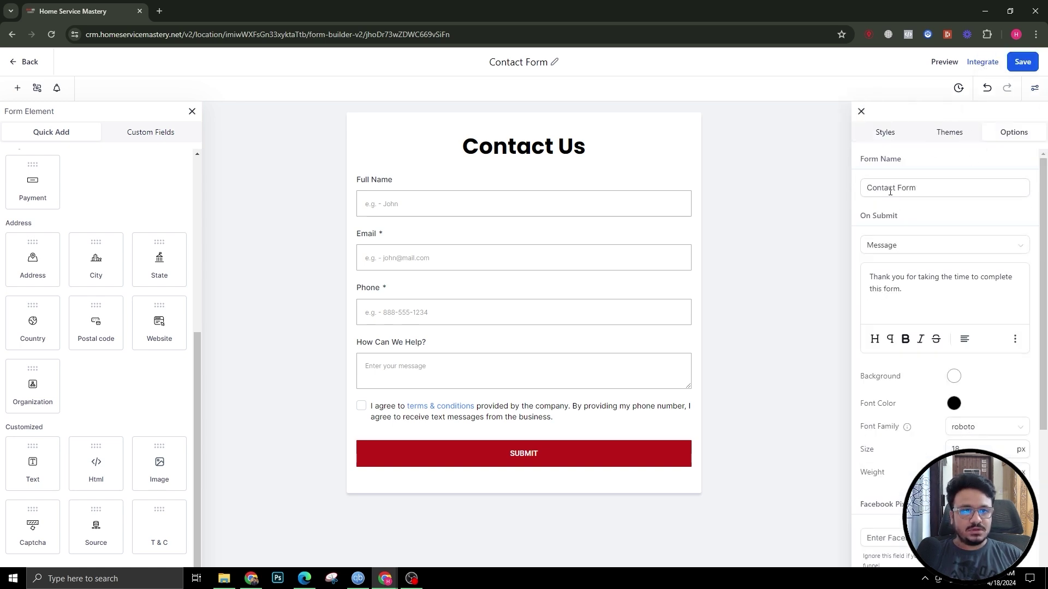
left_click(950, 133)
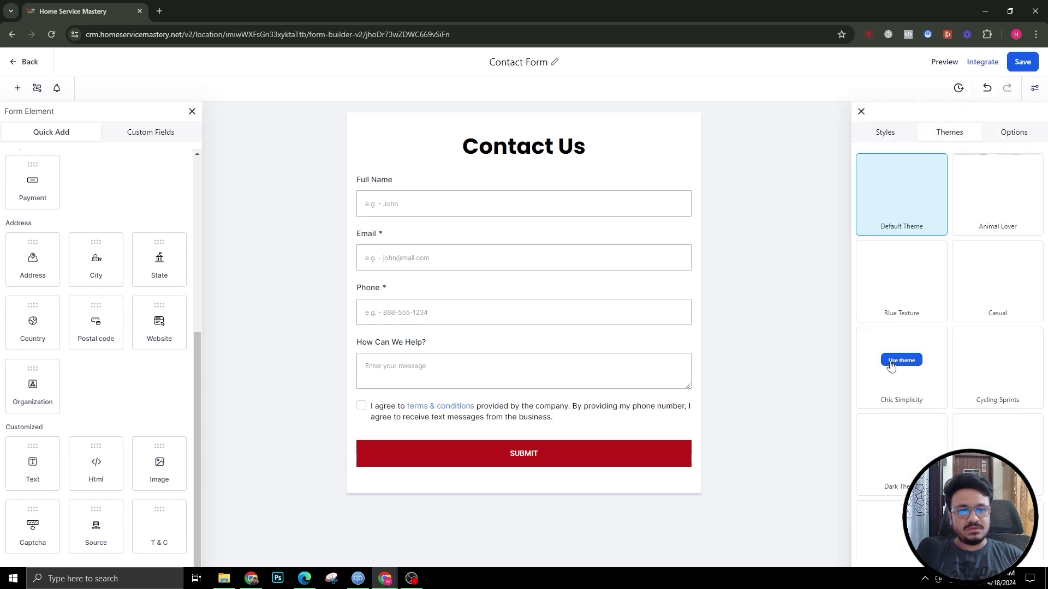
scroll(894, 361, "down", 1)
scroll(895, 358, "down", 3)
scroll(917, 341, "up", 5)
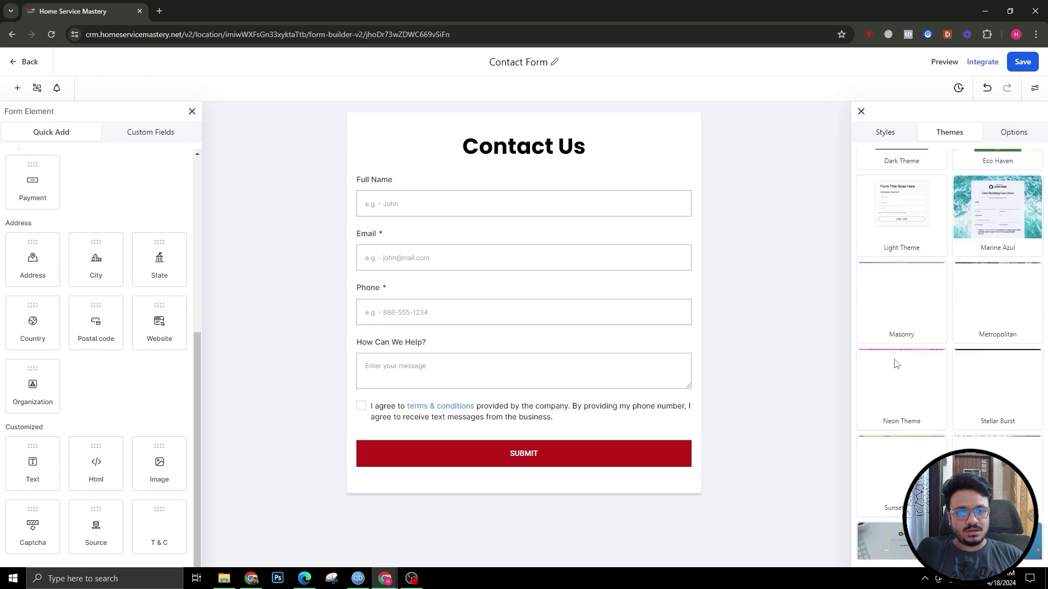
scroll(962, 399, "down", 3)
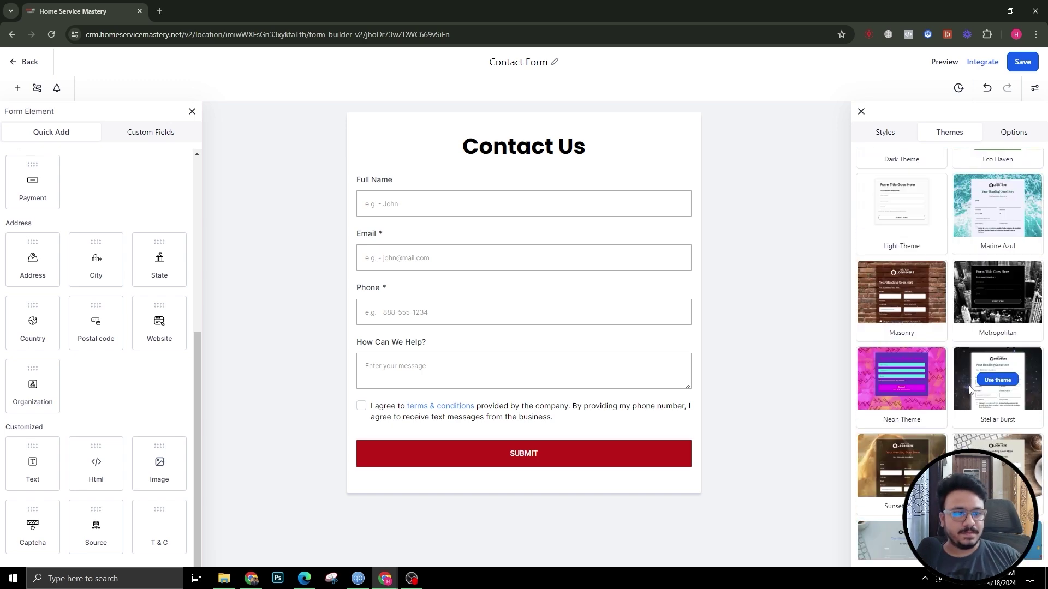
scroll(982, 398, "up", 4)
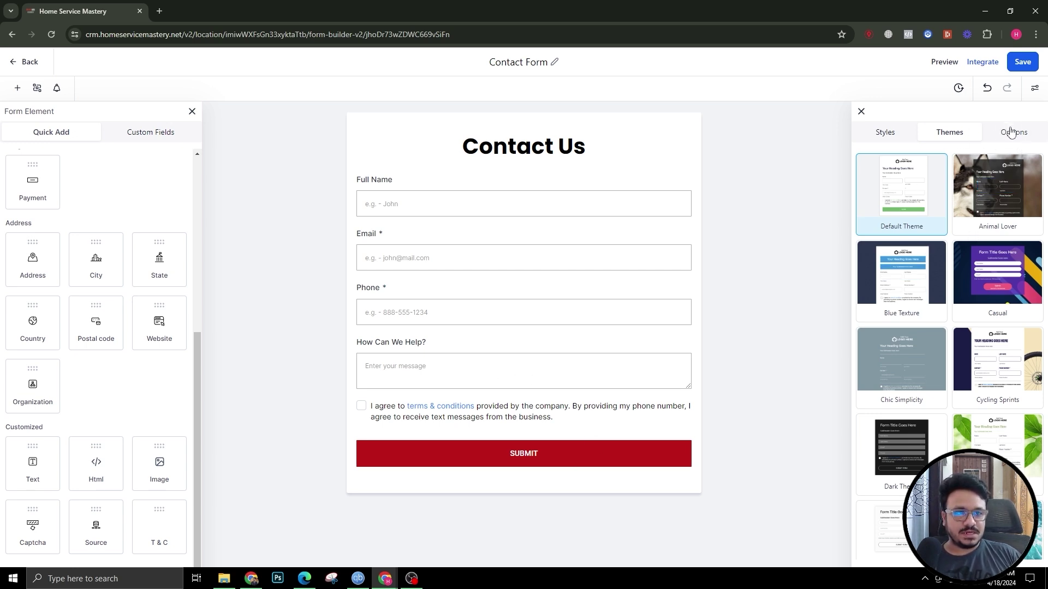
Step: Set On Submit to Open URL with website.com/thank-you and save the form
left_click(1011, 131)
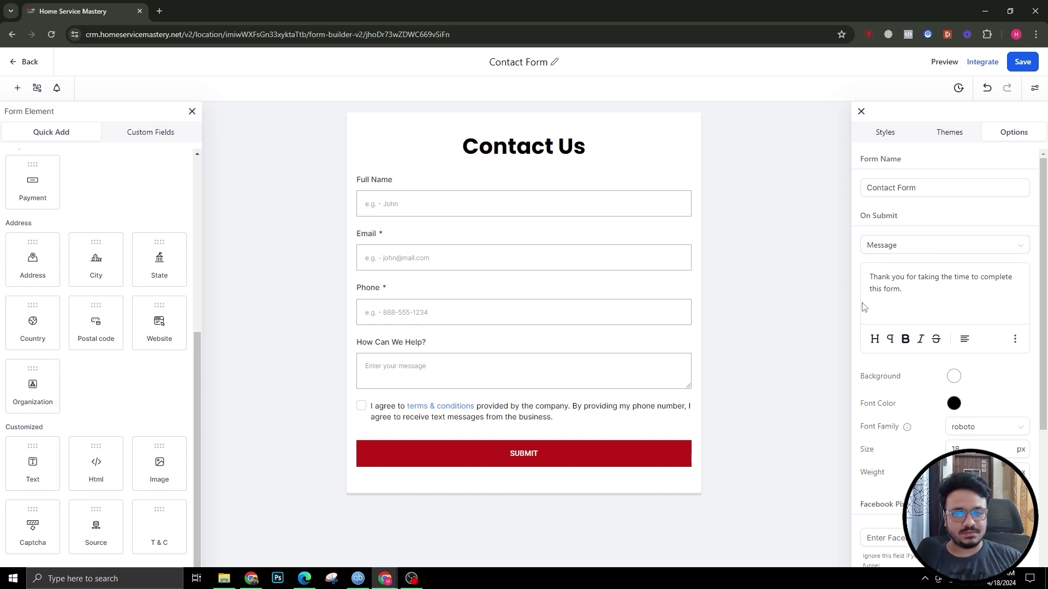
left_click(906, 249)
left_click(898, 273)
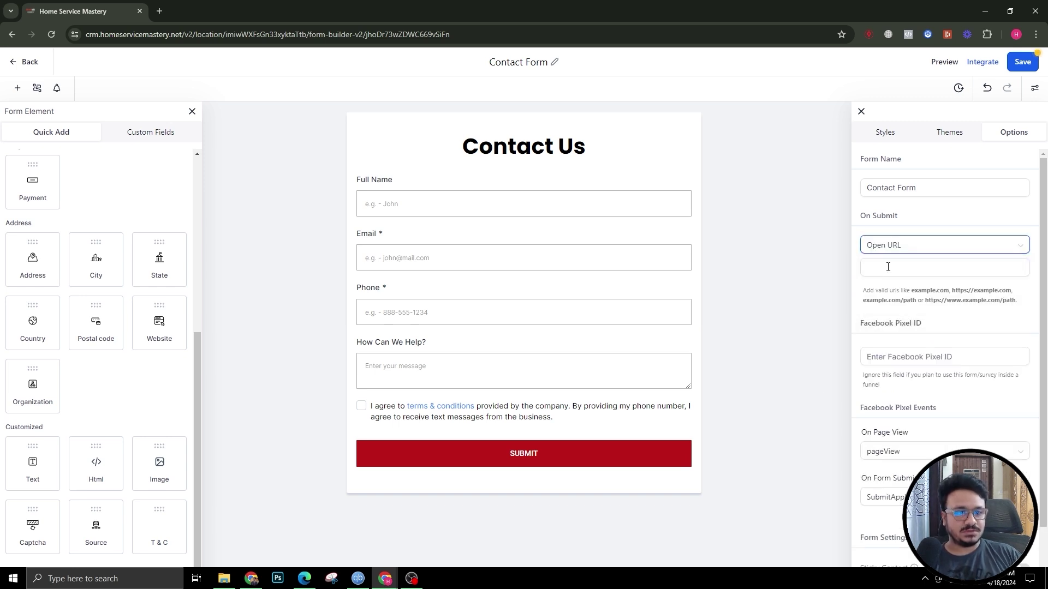
left_click(898, 266)
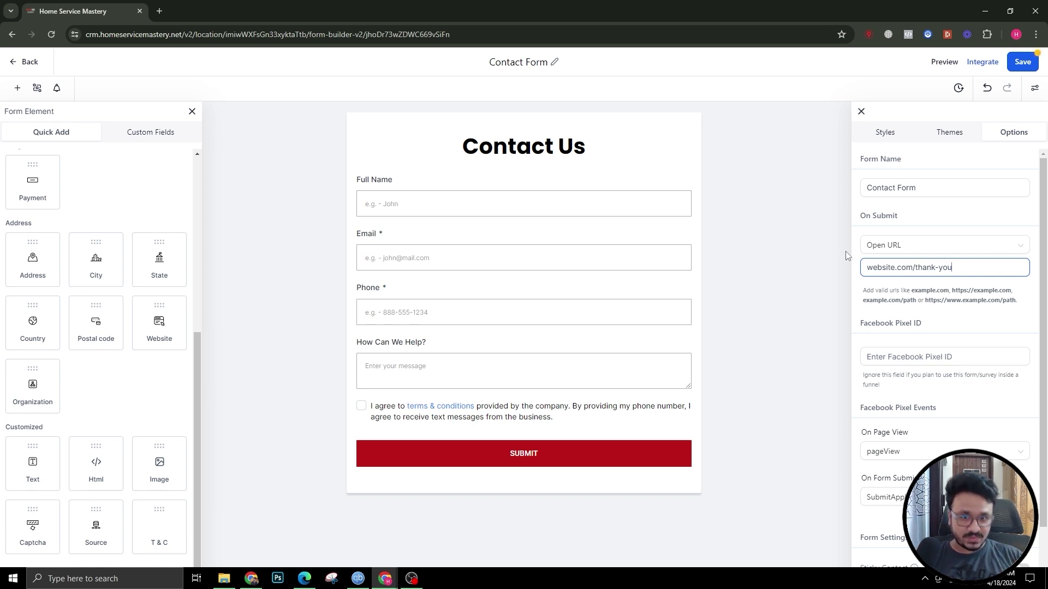
left_click(1022, 63)
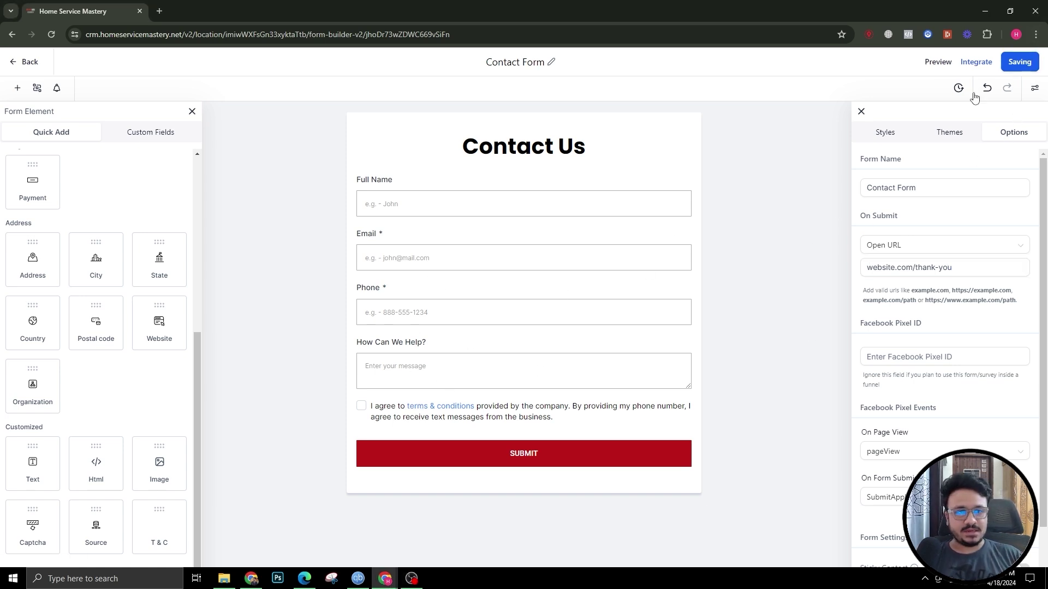
left_click(982, 62)
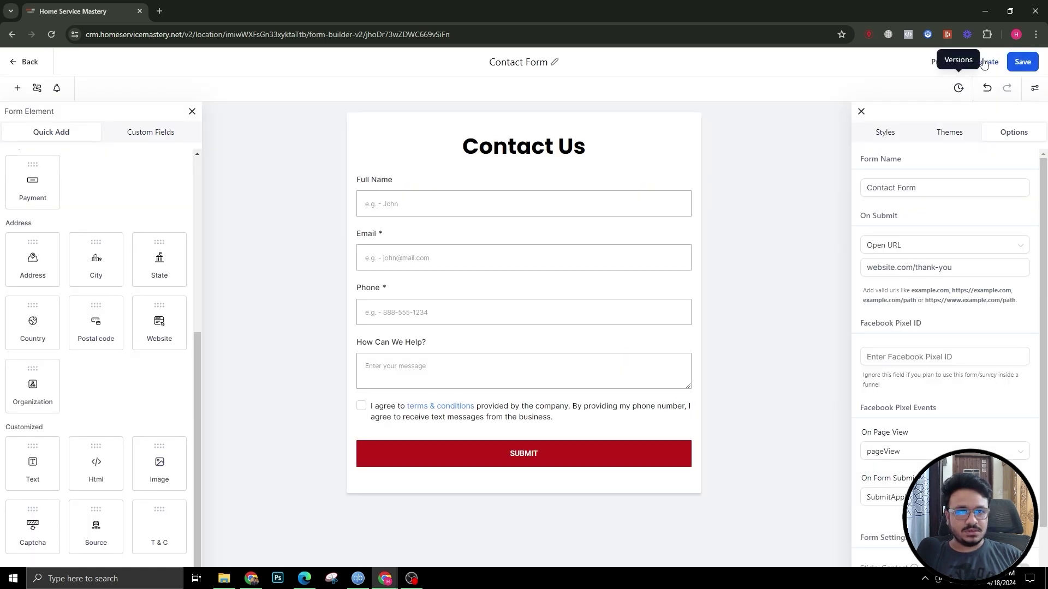
Step: Copy the form link from the Integrate Form dialog, then open a new Chrome tab
left_click(982, 62)
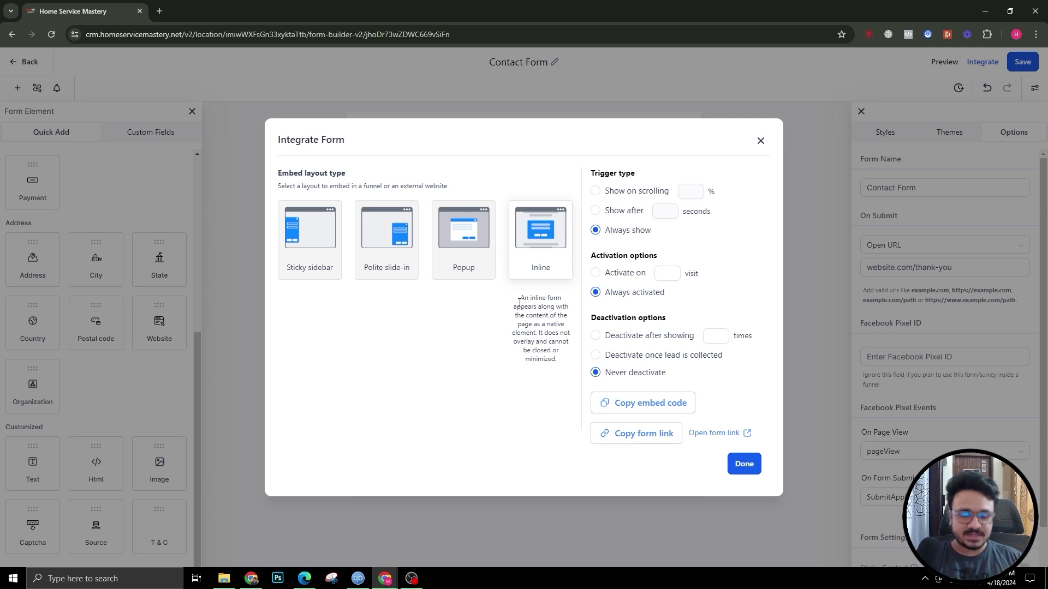
left_click(609, 440)
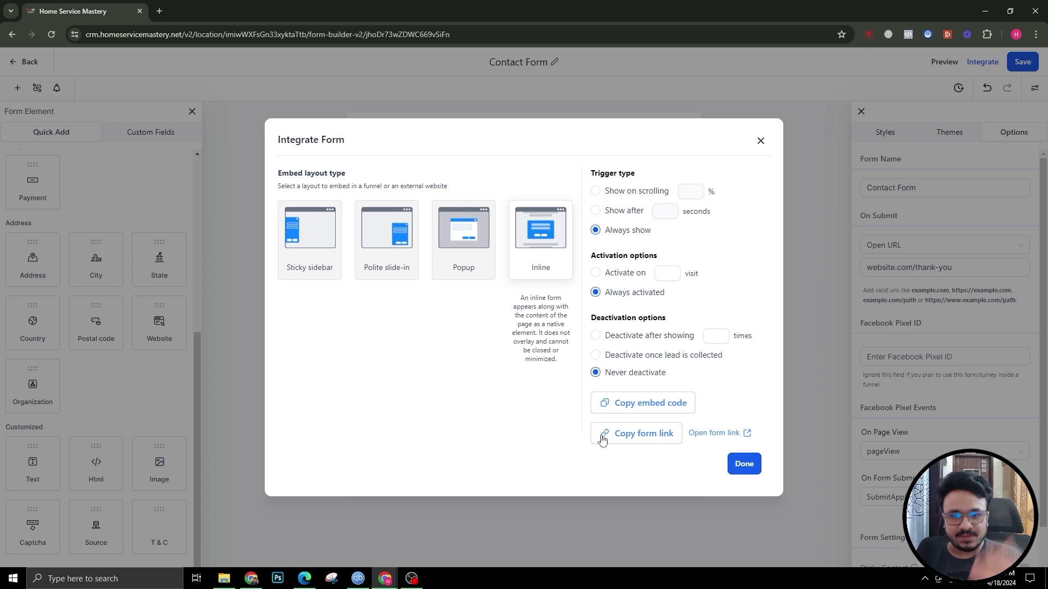
left_click(616, 433)
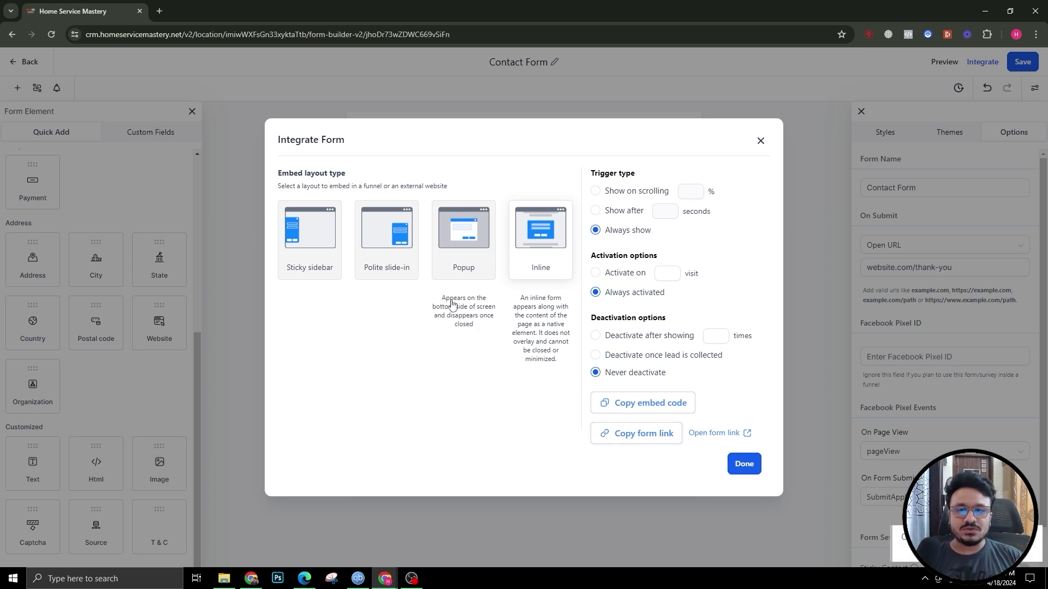
left_click(163, 12)
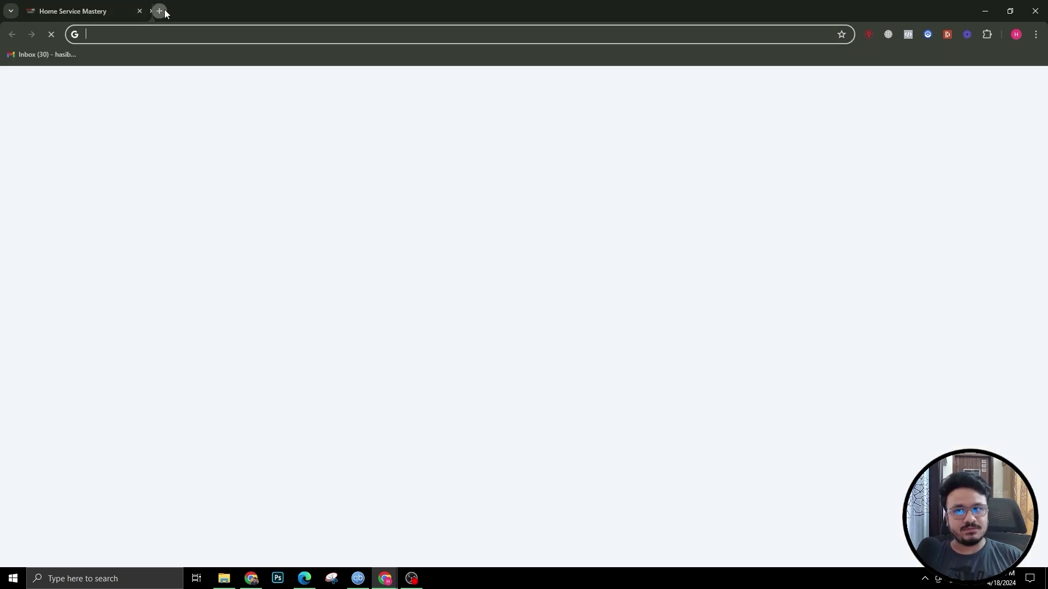
Step: Paste the copied form link into the new tab's address bar and load the live Contact Us form
left_click(82, 9)
left_click(250, 7)
type("https://links.ashhasib.com/widget/form/jhoDr73wZDWC669vSiFn")
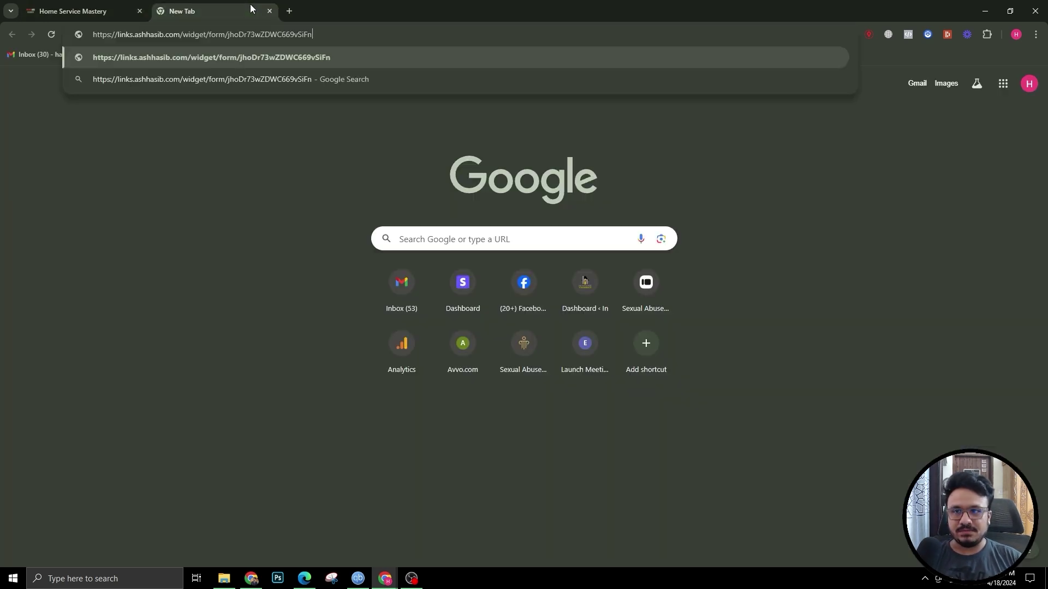
key("Return")
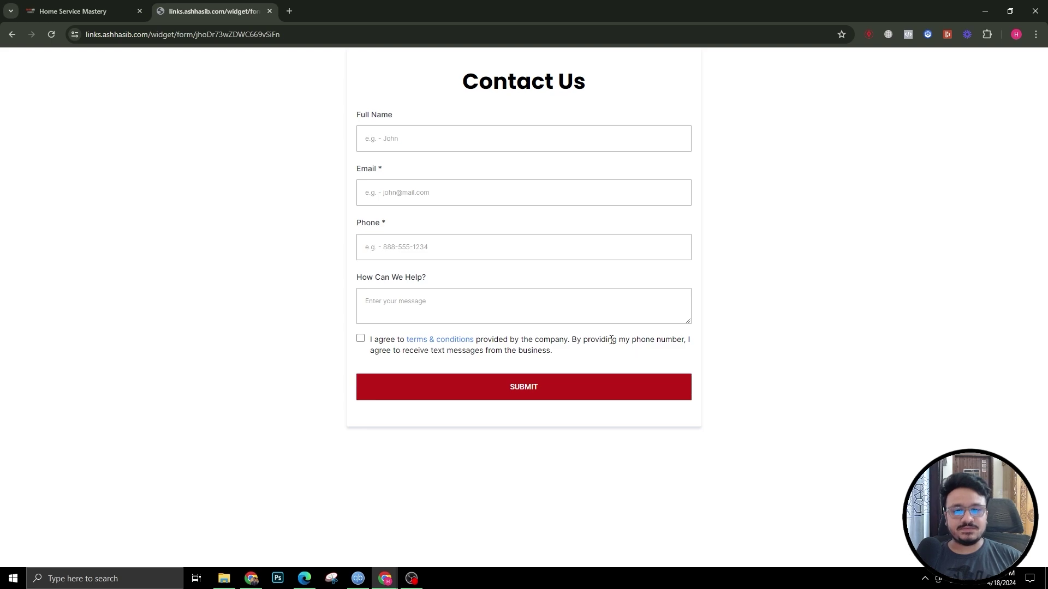
Step: Back in the form builder, close the Integrate Form dialog and review the Themes and Styles tabs
left_click(115, 5)
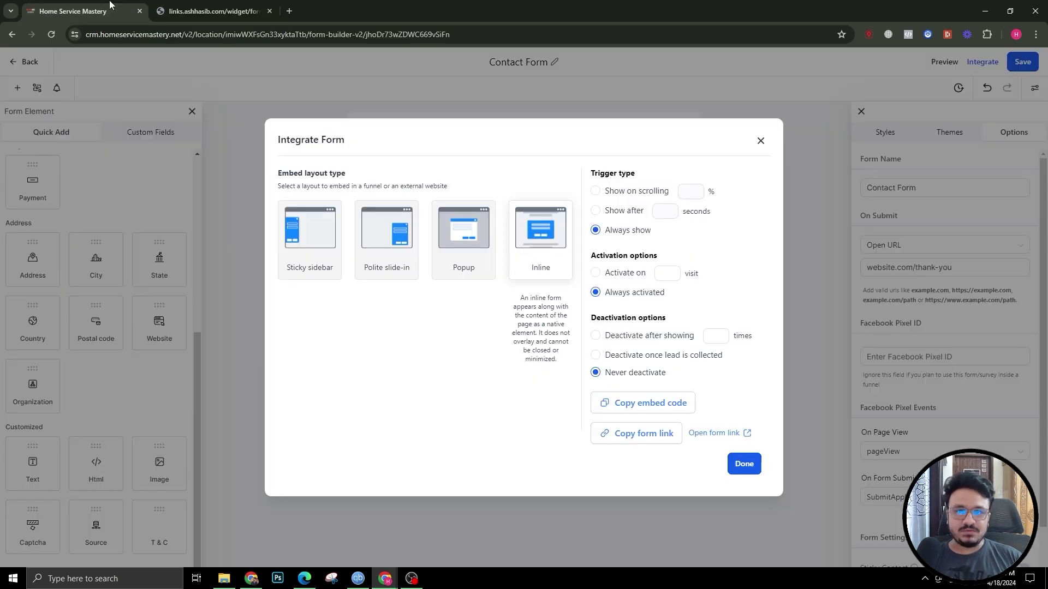
left_click(754, 146)
left_click(950, 132)
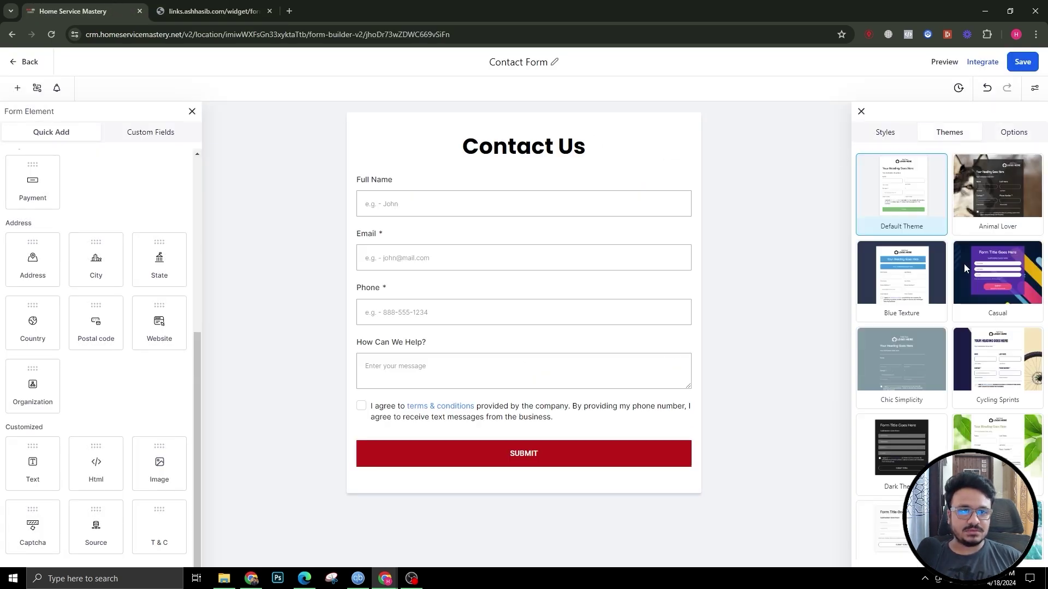
scroll(949, 327, "down", 10)
scroll(950, 328, "up", 5)
scroll(950, 328, "up", 3)
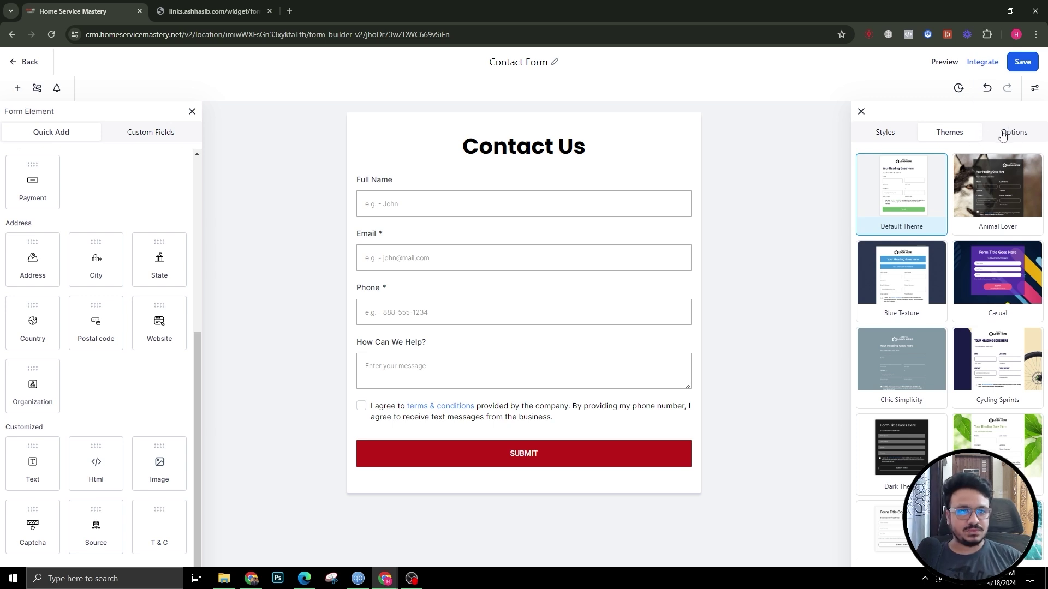
left_click(885, 137)
Step: Reopen Integrate, check the live form tab, close the dialog and go back to the Tests Forms list
left_click(1010, 138)
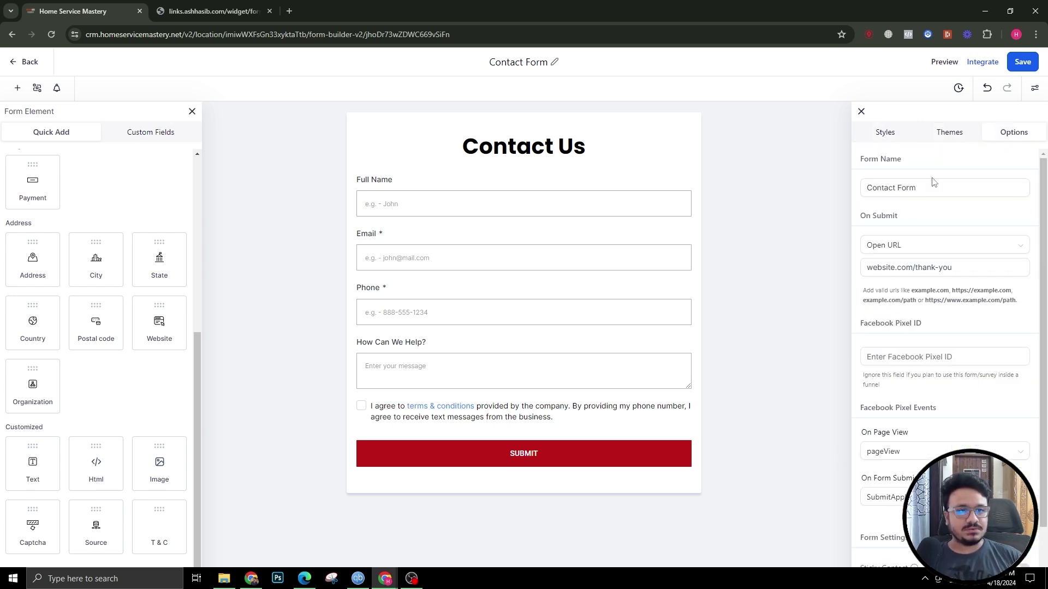
left_click(989, 60)
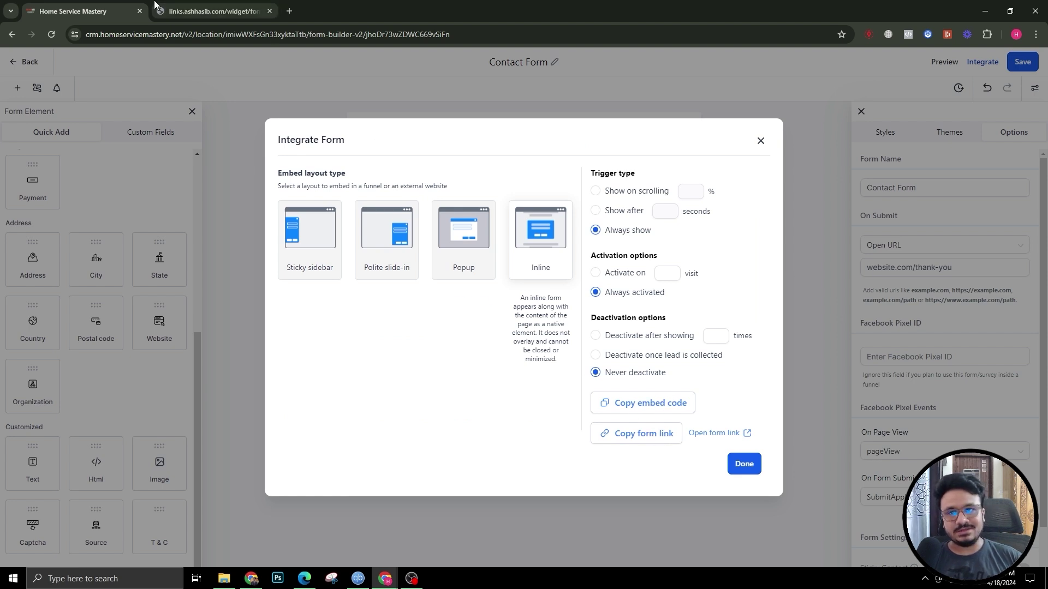
left_click(210, 11)
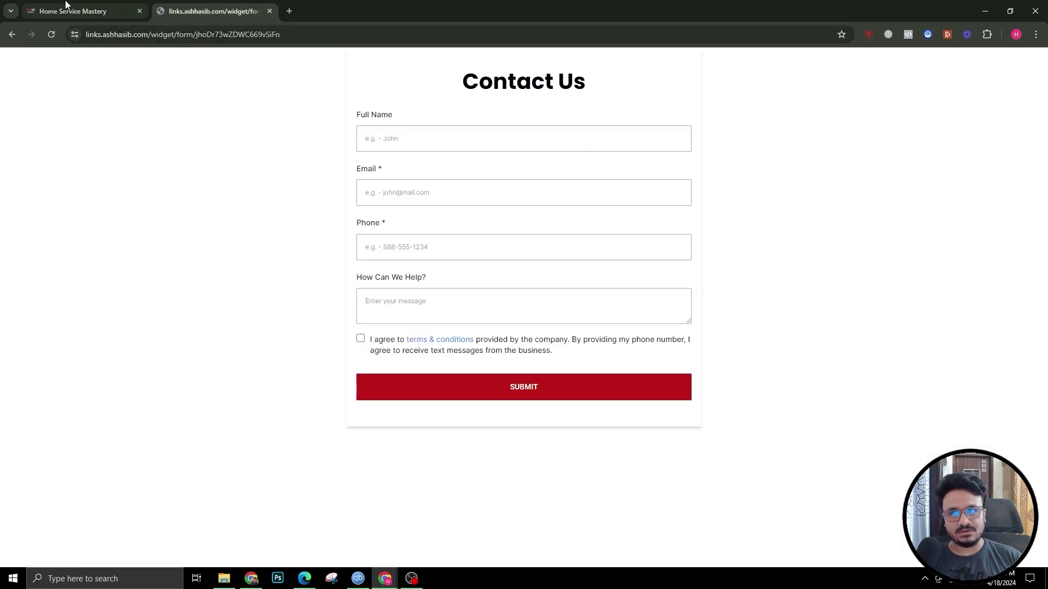
left_click(64, 6)
left_click(757, 140)
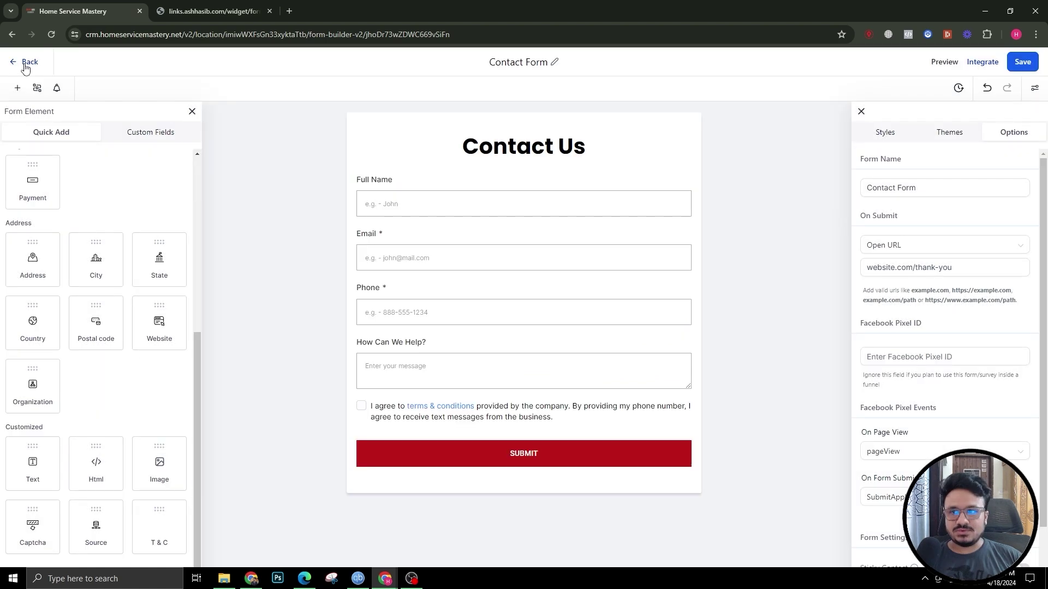
left_click(23, 63)
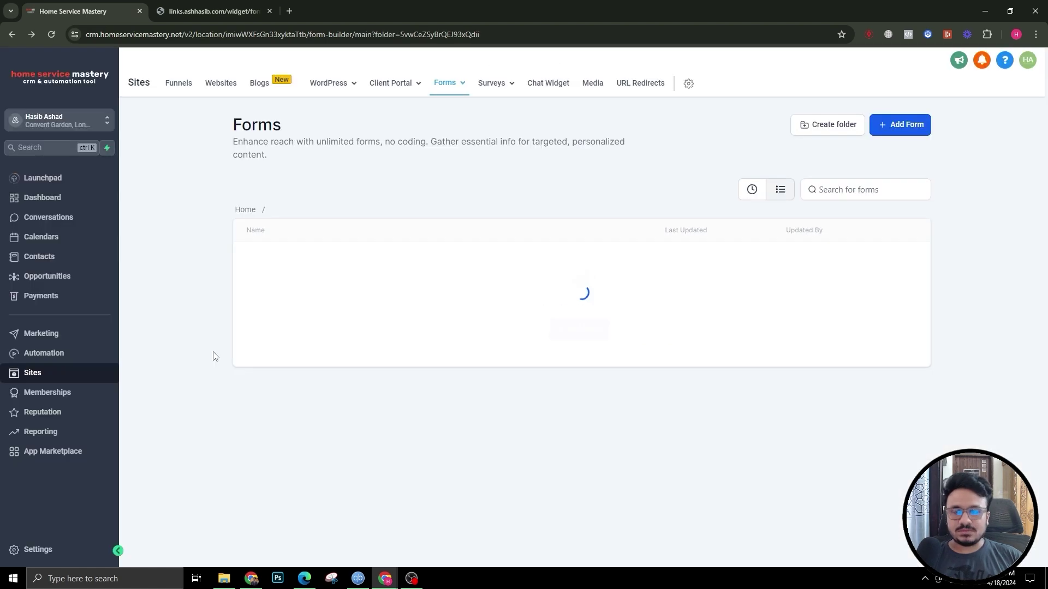
Step: In Automation > Workflows, open the TESTS folder and create a new workflow from scratch
left_click(65, 354)
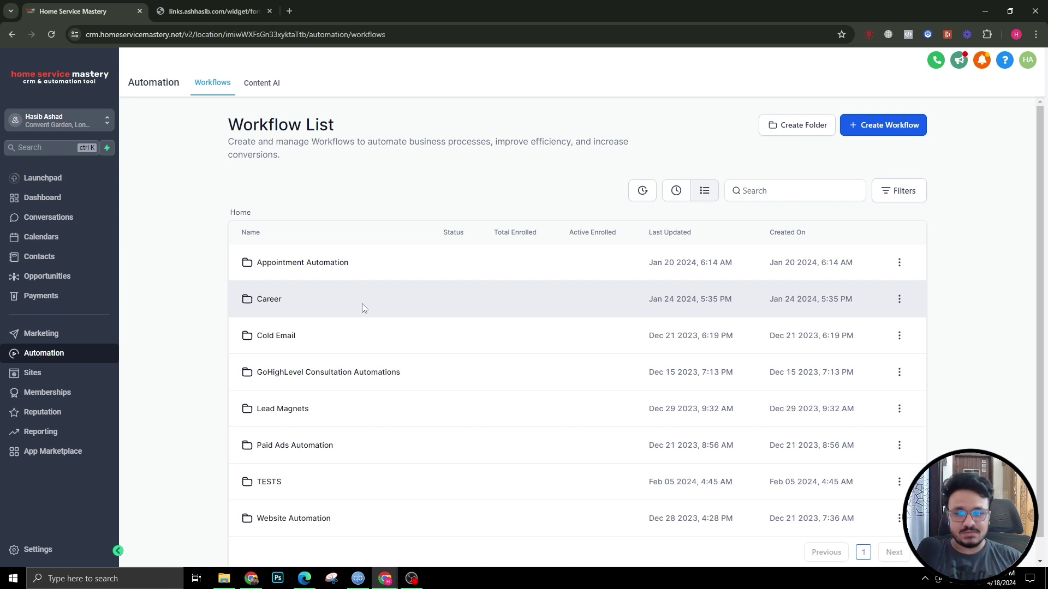
left_click(277, 484)
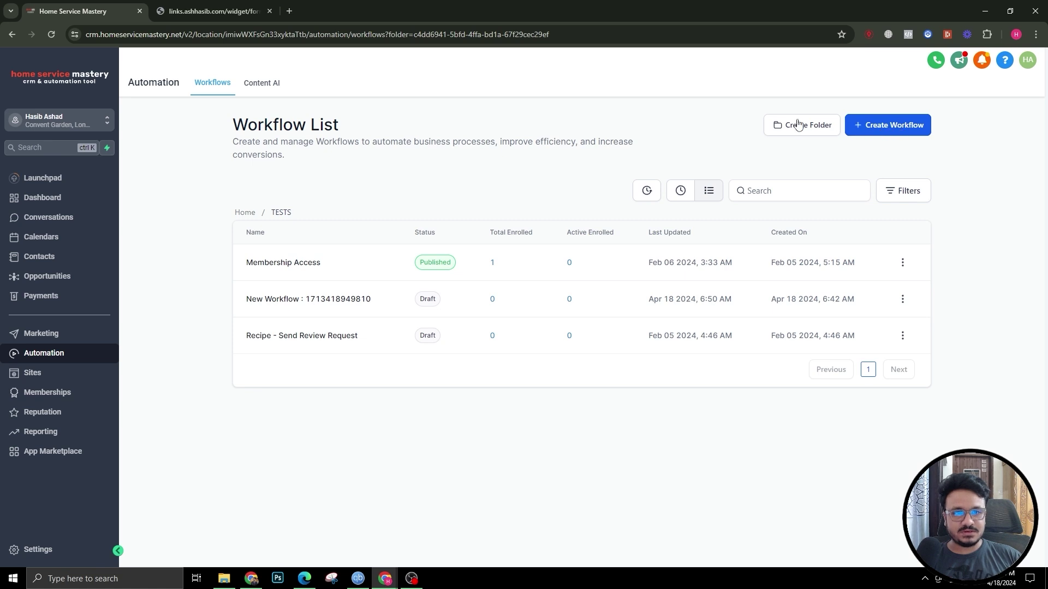
left_click(906, 124)
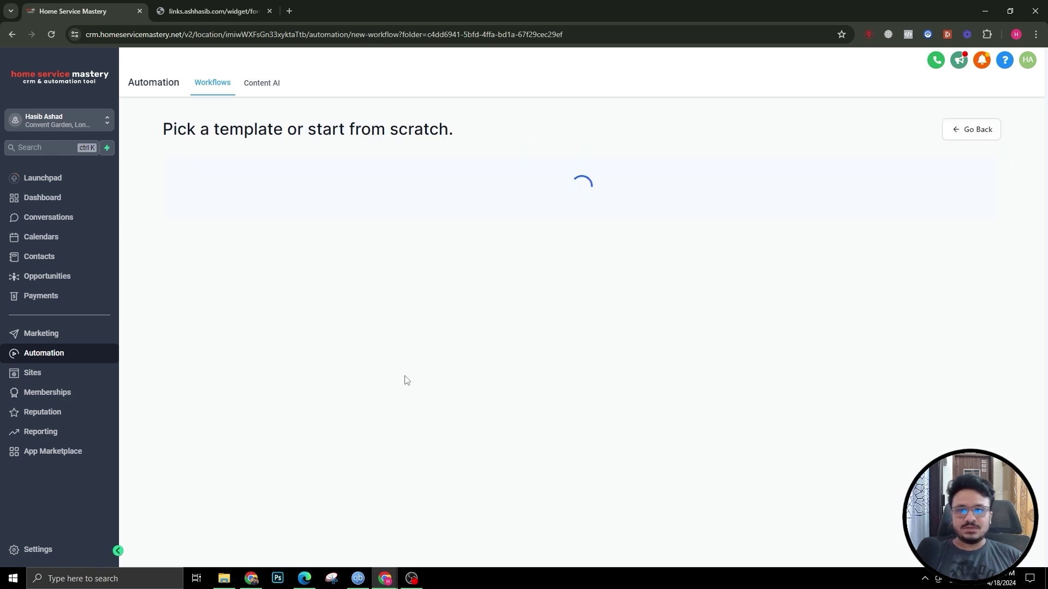
left_click(413, 285)
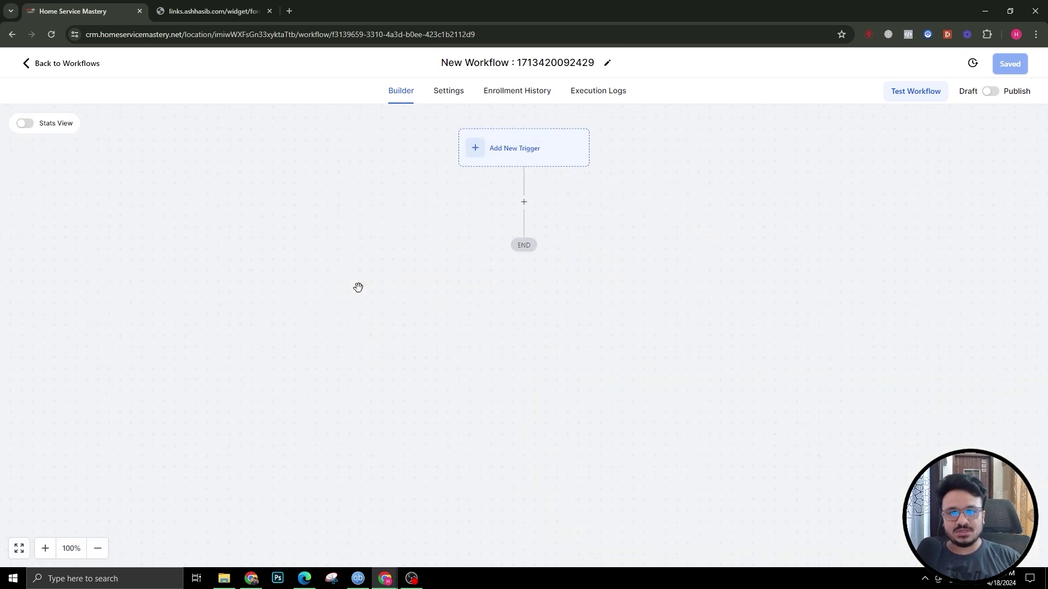
Step: Rename the workflow to 'Form Submitted Automation'
left_click(545, 62)
triple_click(545, 61)
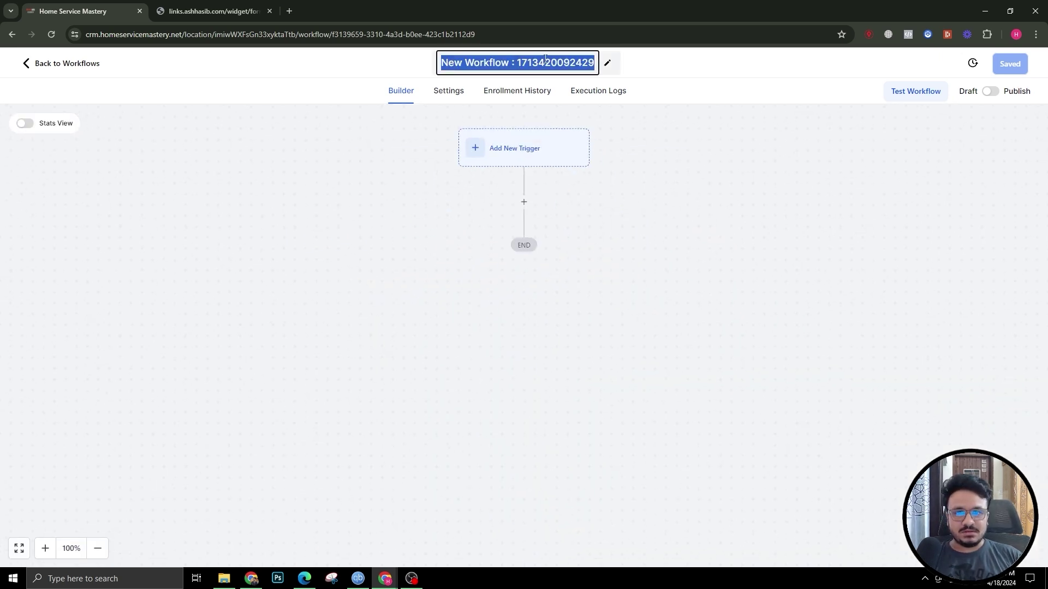
type("Form")
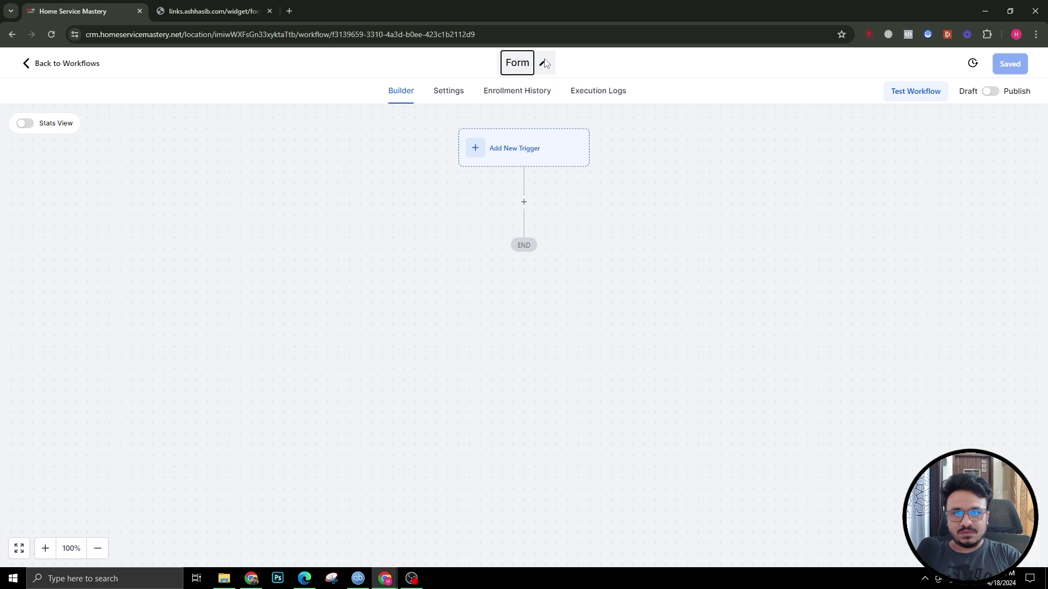
type(" Submitted")
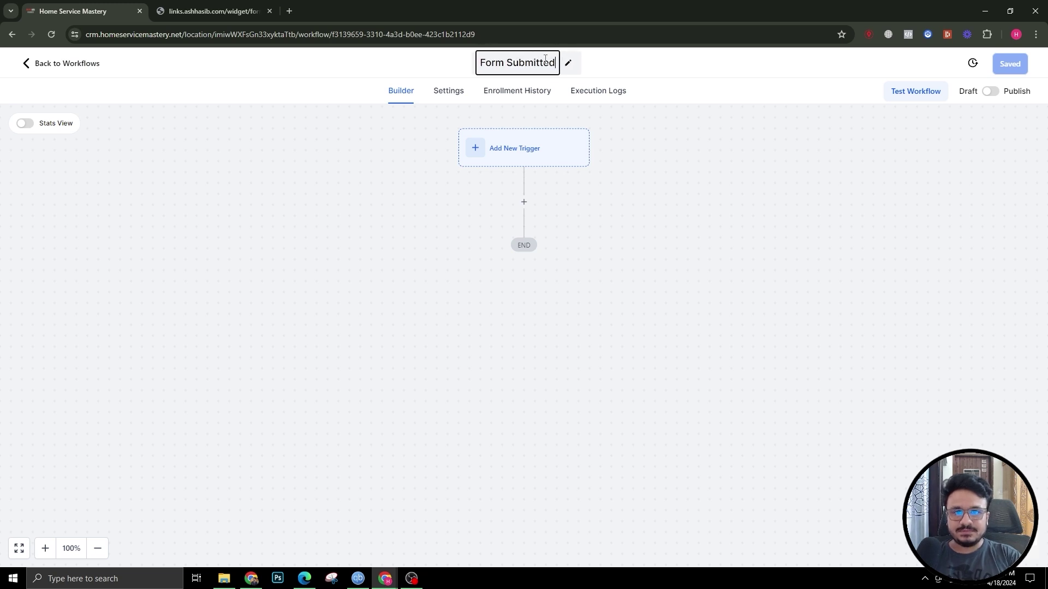
type(" Automation")
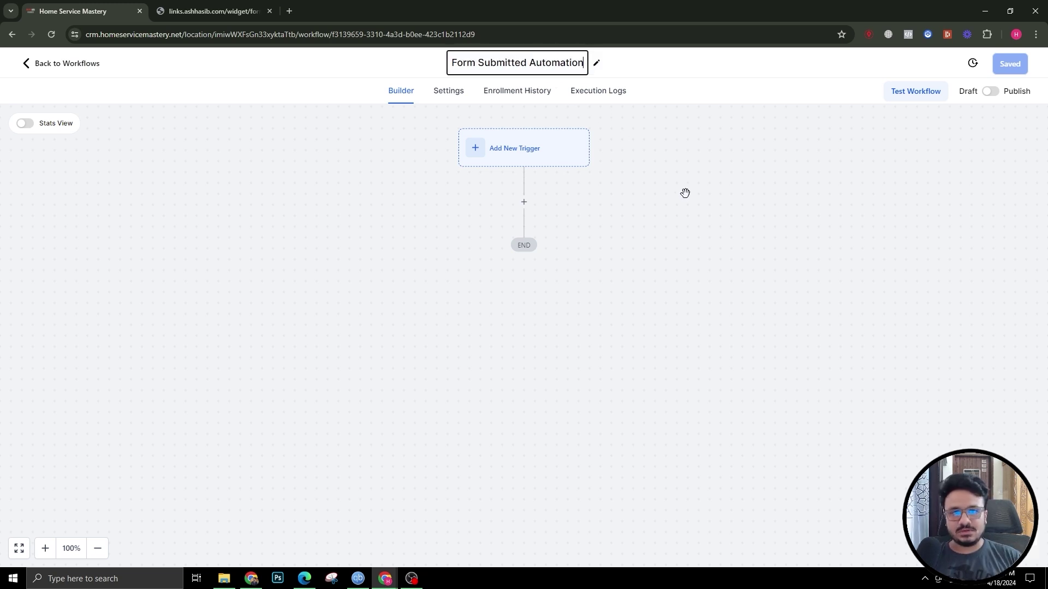
left_click(686, 192)
Step: Add a Form Submitted trigger with the filter Form is Contact Form, and save it
left_click(537, 145)
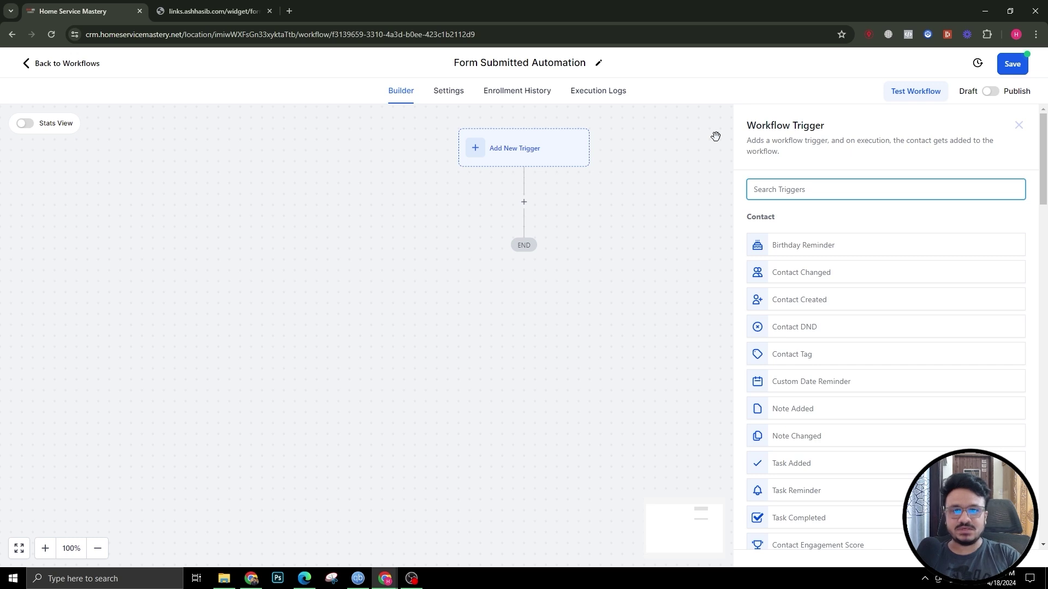
type("form")
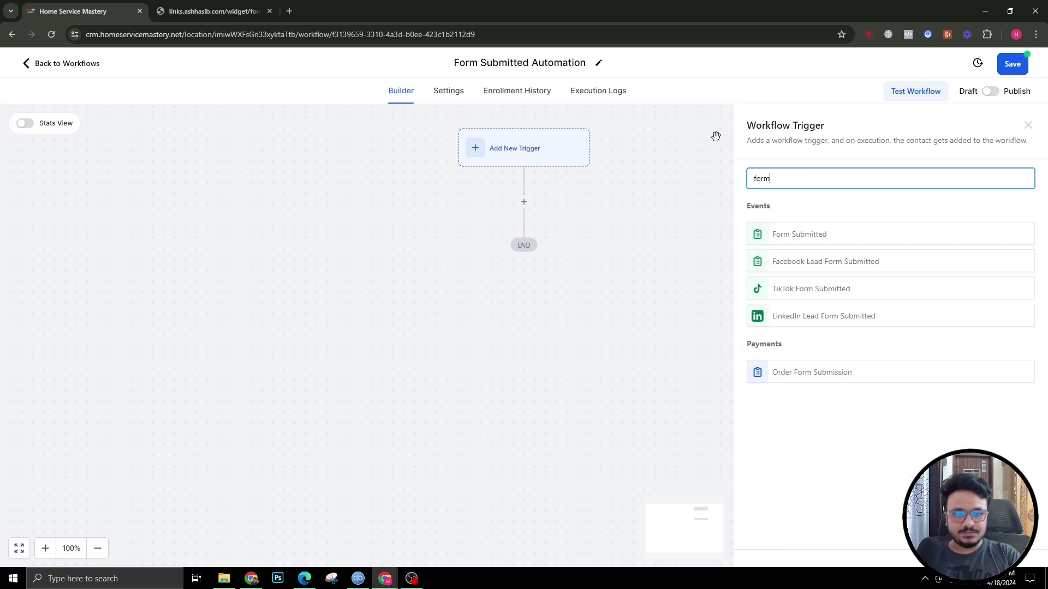
left_click(835, 236)
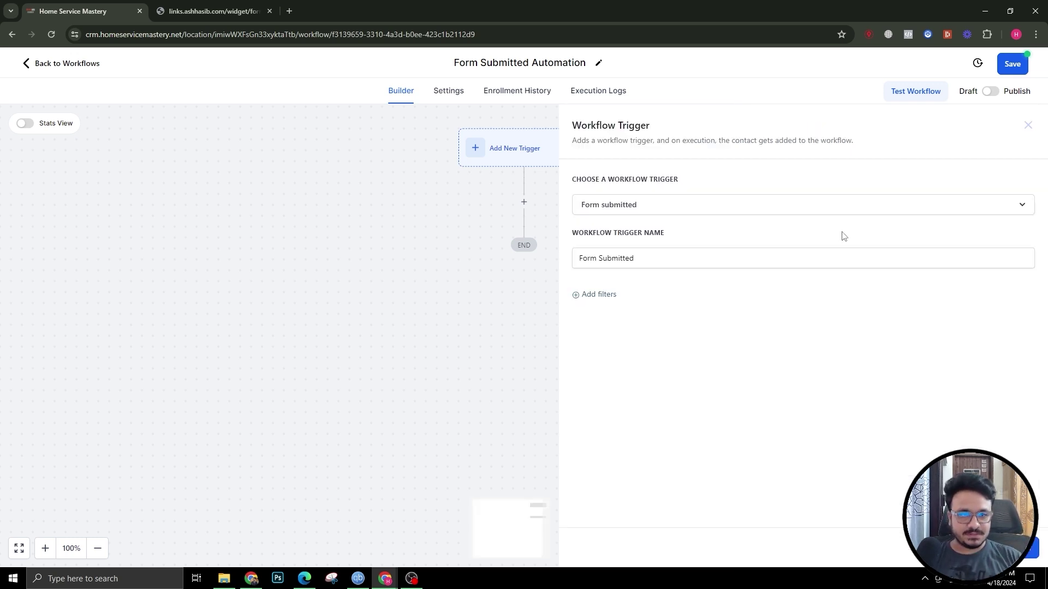
left_click(600, 297)
left_click(599, 308)
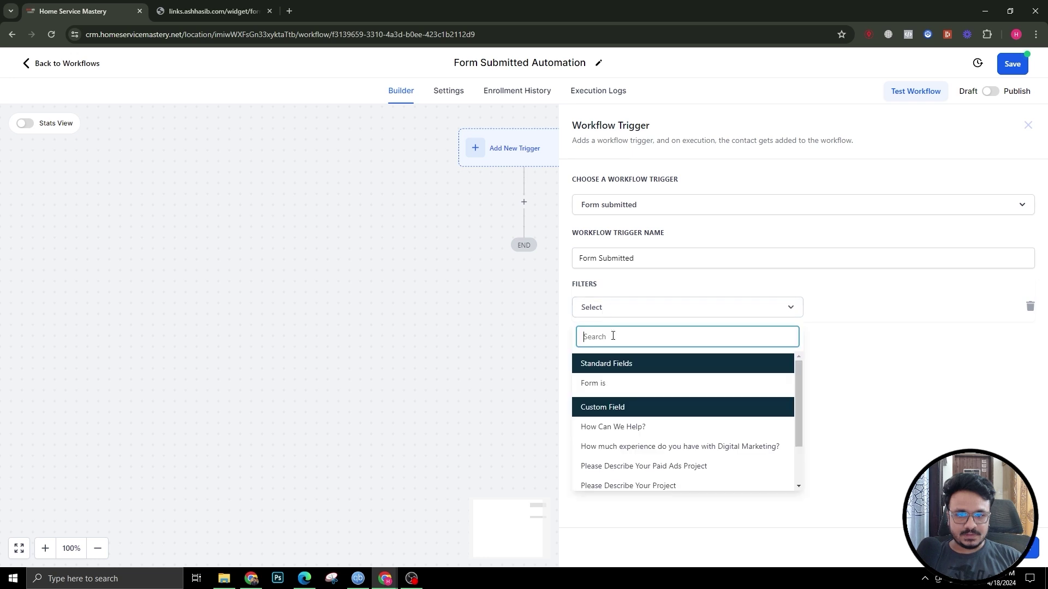
left_click(607, 382)
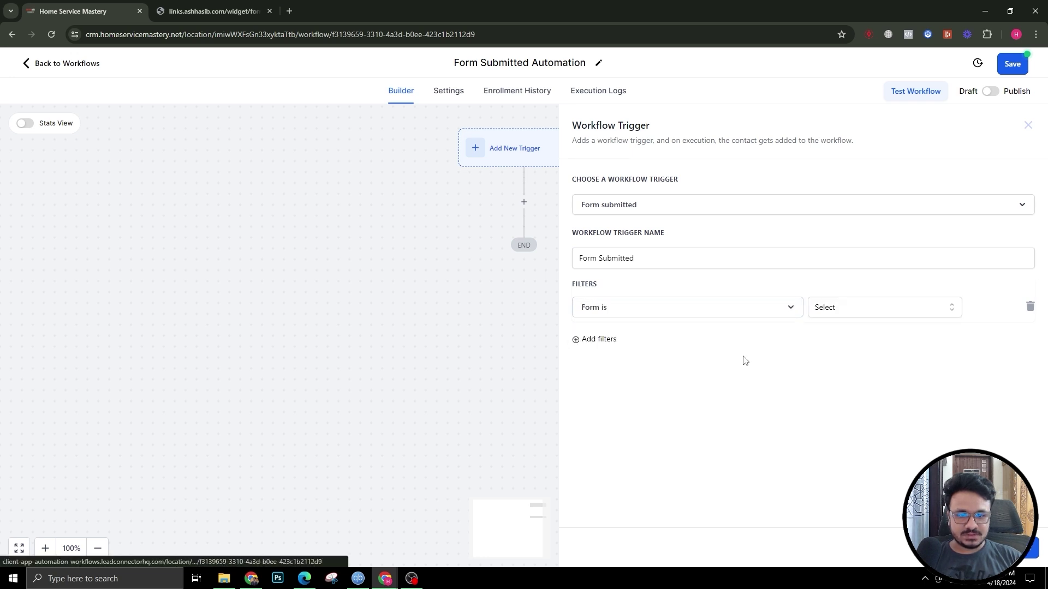
left_click(830, 308)
left_click(839, 365)
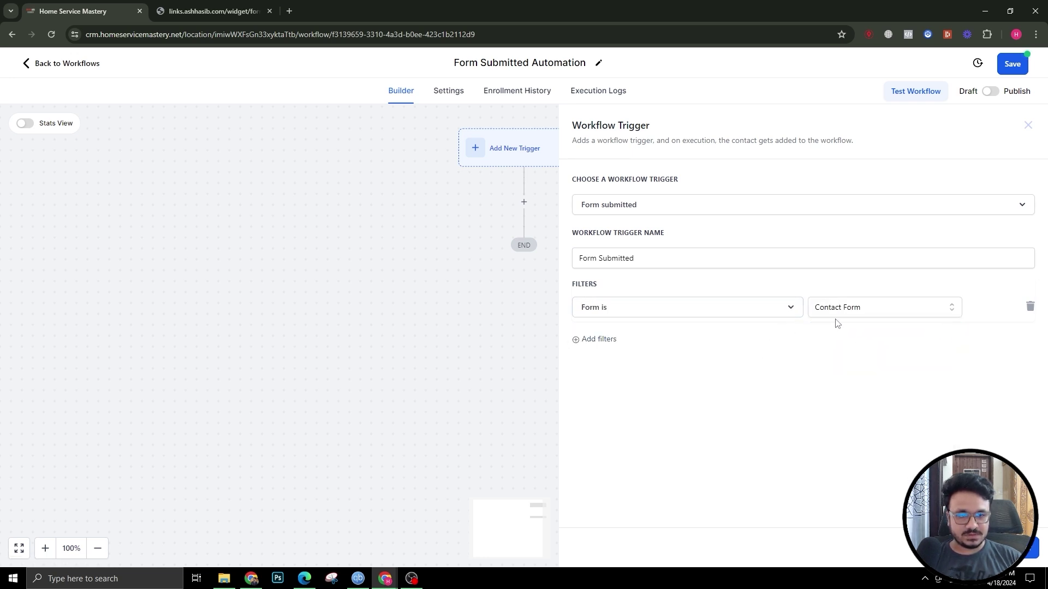
left_click(1015, 549)
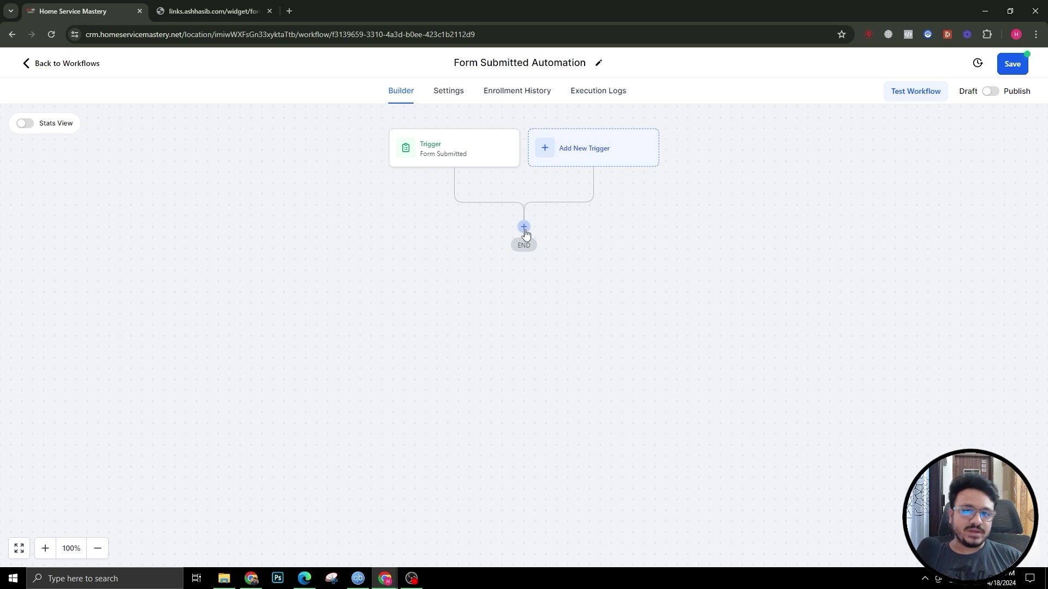
Step: Add a Send Email action with the sender name, sender email and subject 'Thank you for submitting the form'
left_click(524, 228)
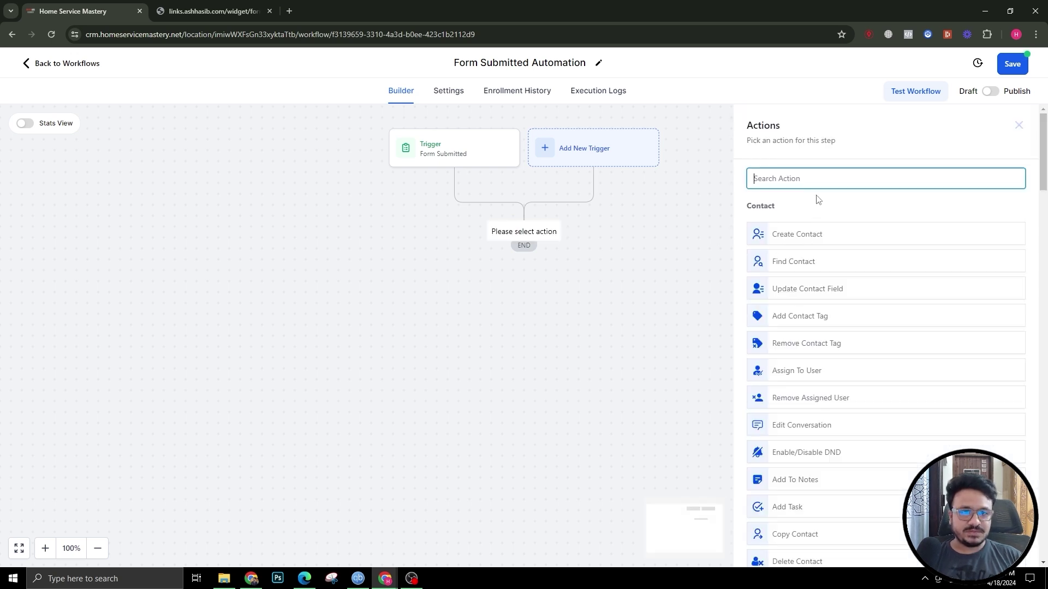
type("send")
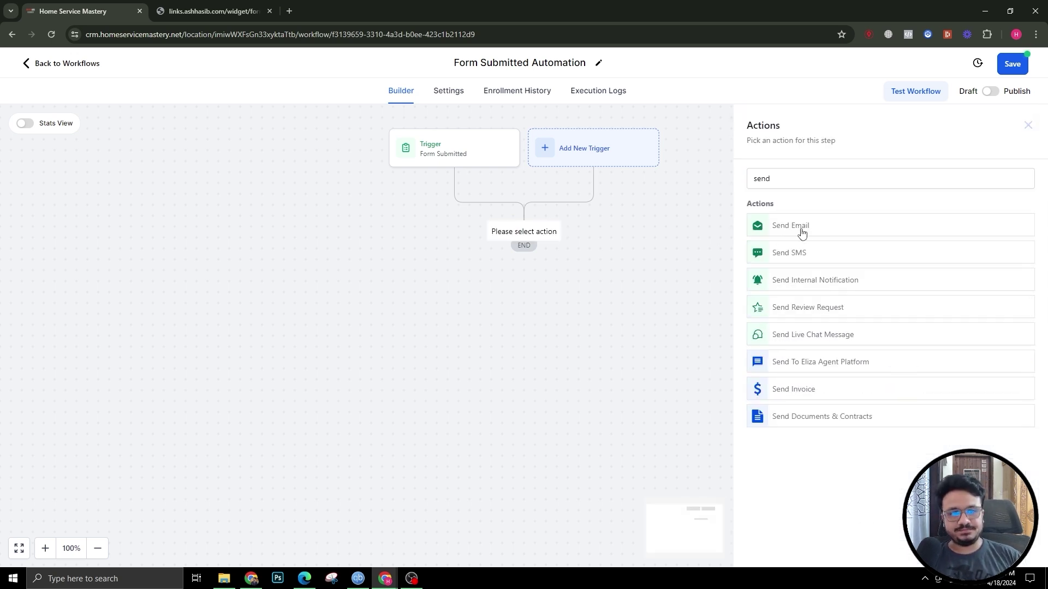
left_click(800, 230)
left_click(806, 267)
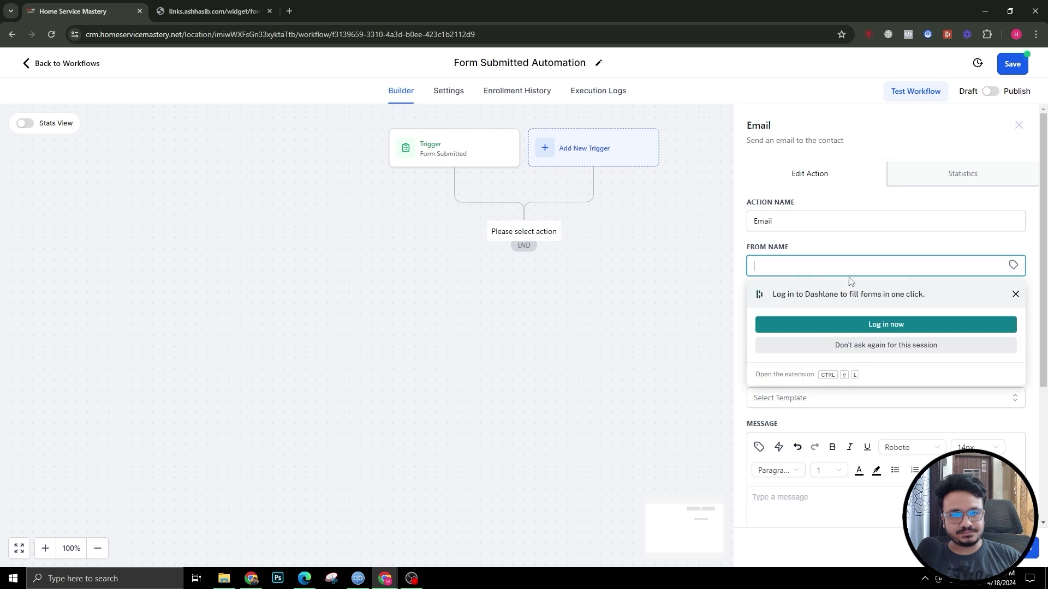
left_click(1015, 294)
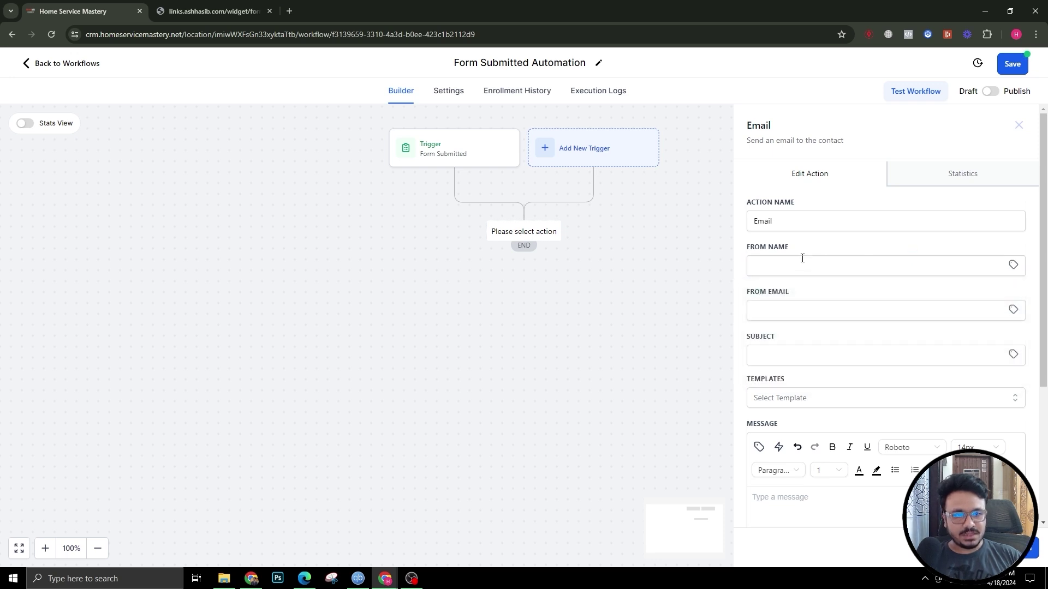
left_click(839, 263)
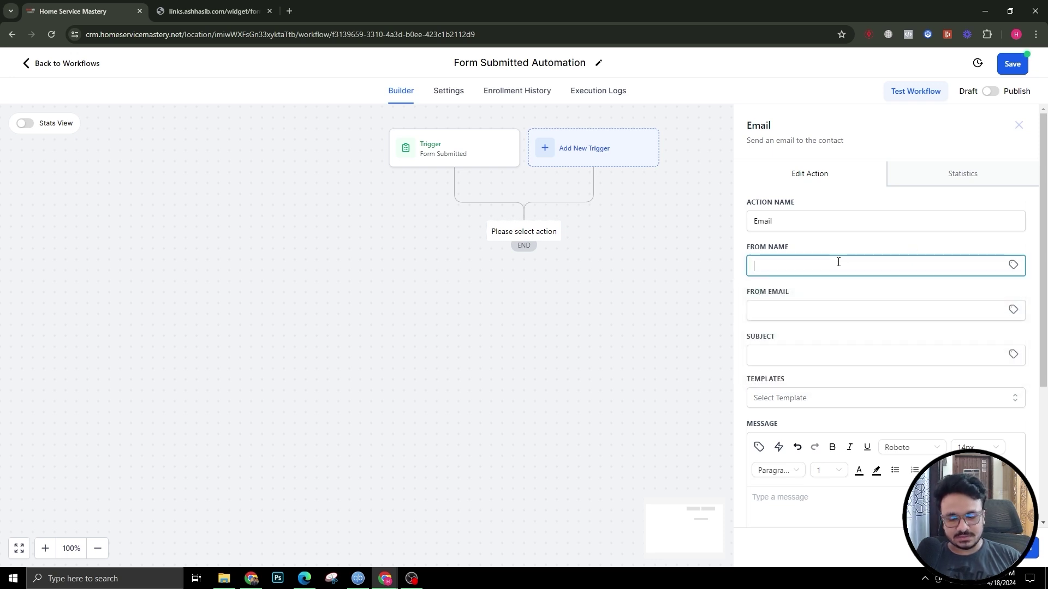
key("Tab")
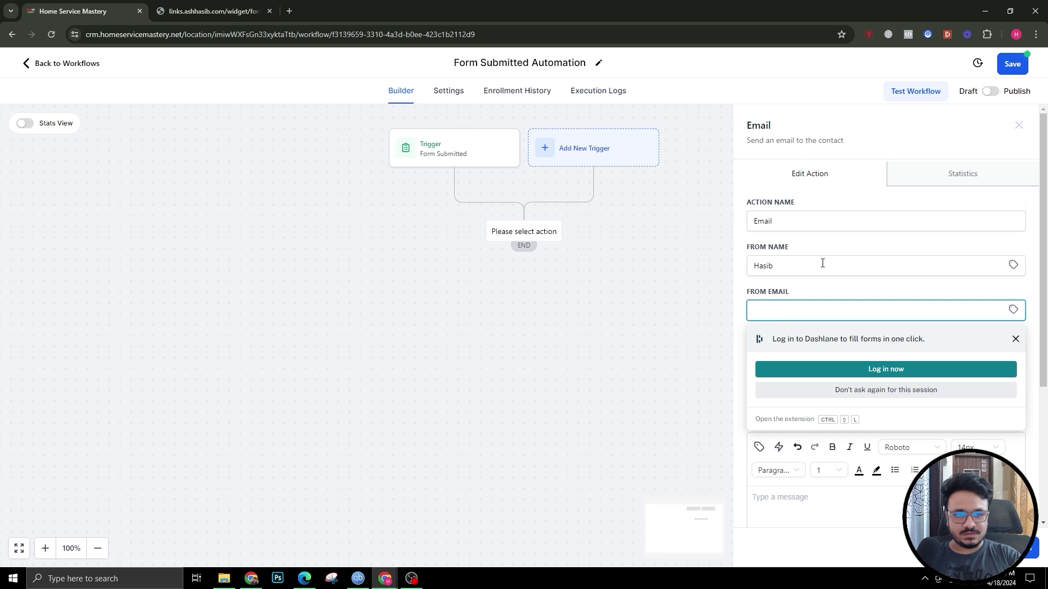
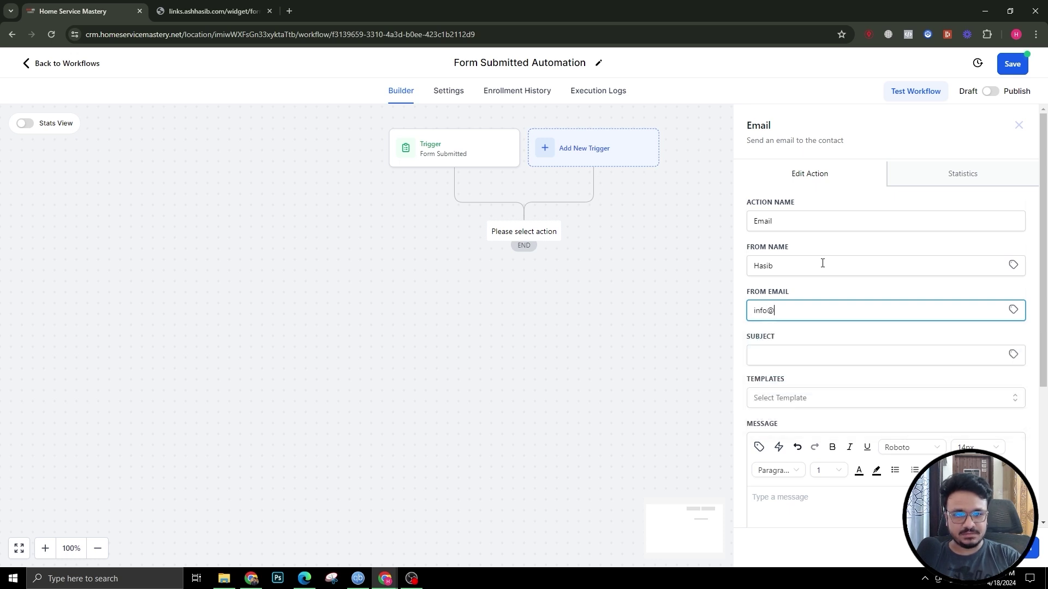
key("Tab")
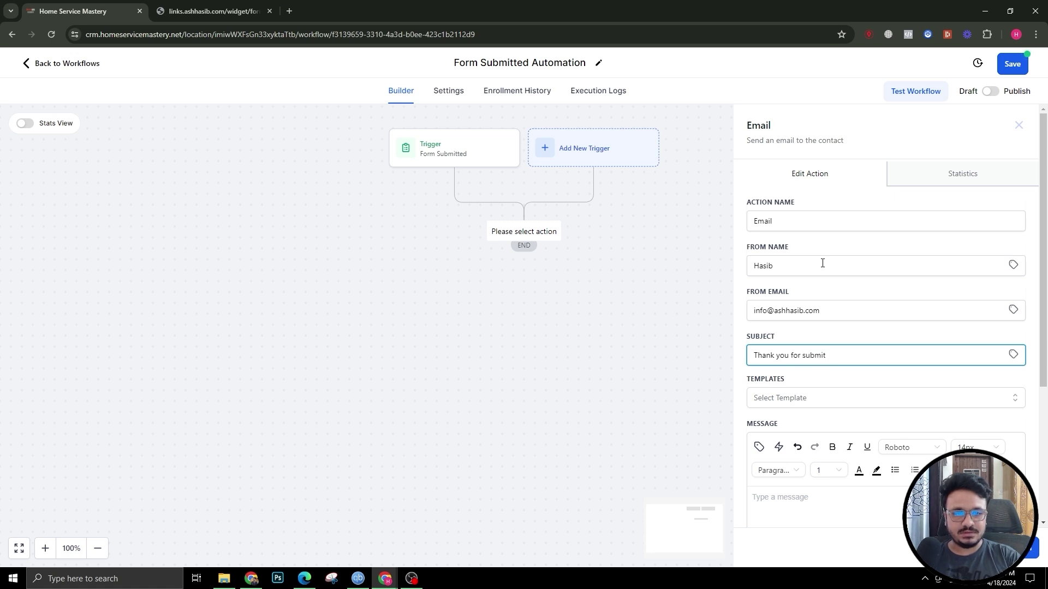
type("Thank you for submitting the form")
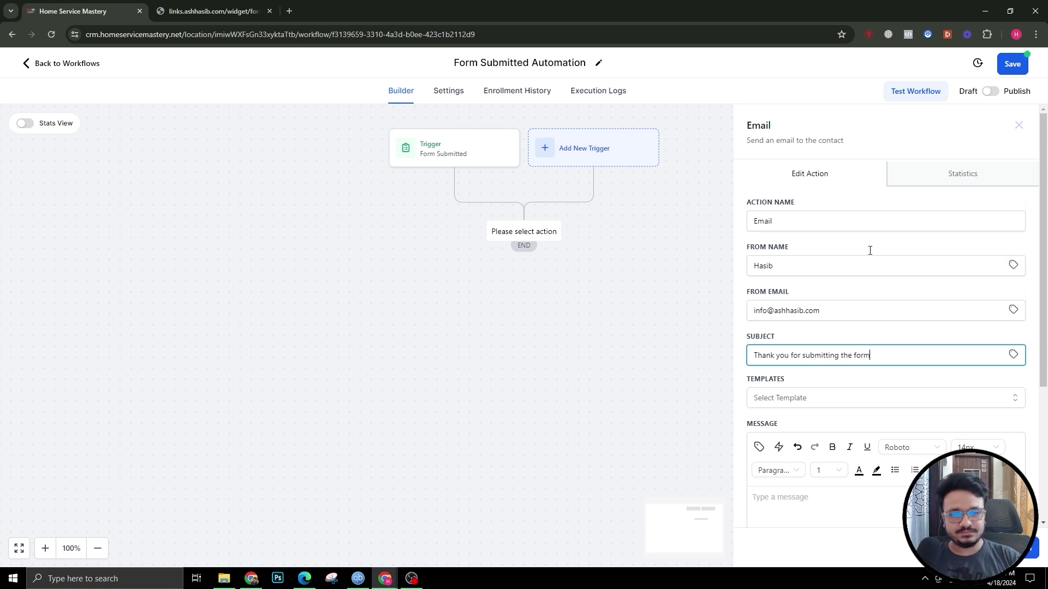
Step: Write the message 'Hi {{contact.first_name}}… I will get back in touch with you shortly.' and save the action
scroll(870, 250, "down", 4)
left_click(817, 350)
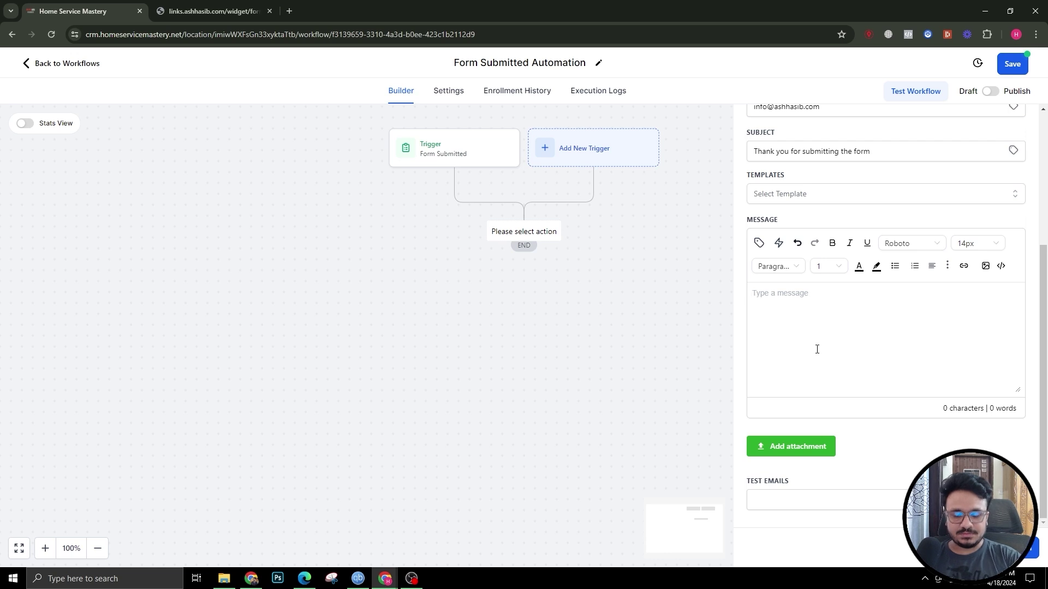
type("Hi")
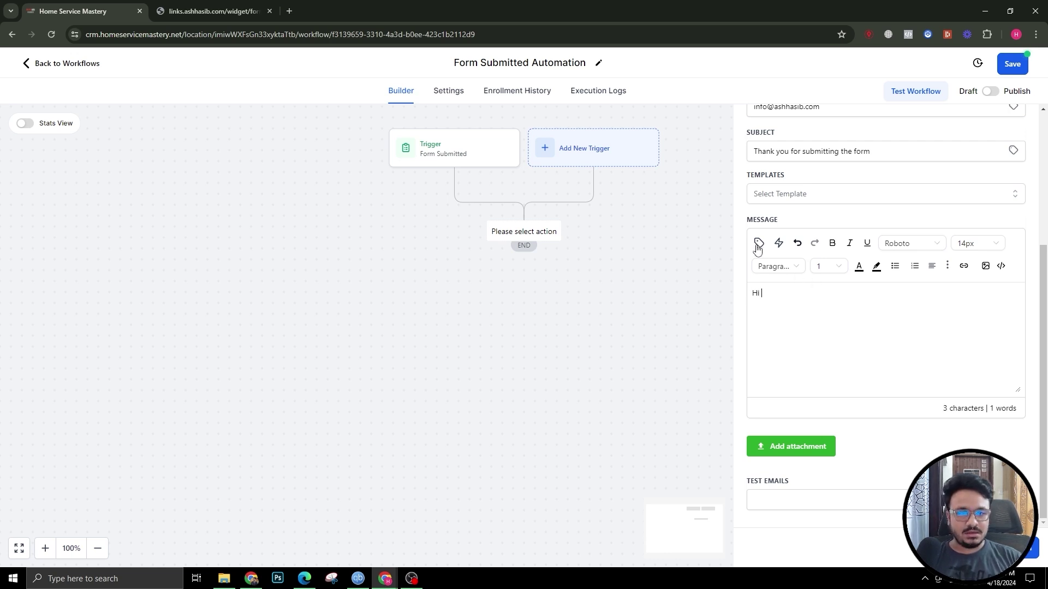
left_click(758, 243)
left_click(720, 298)
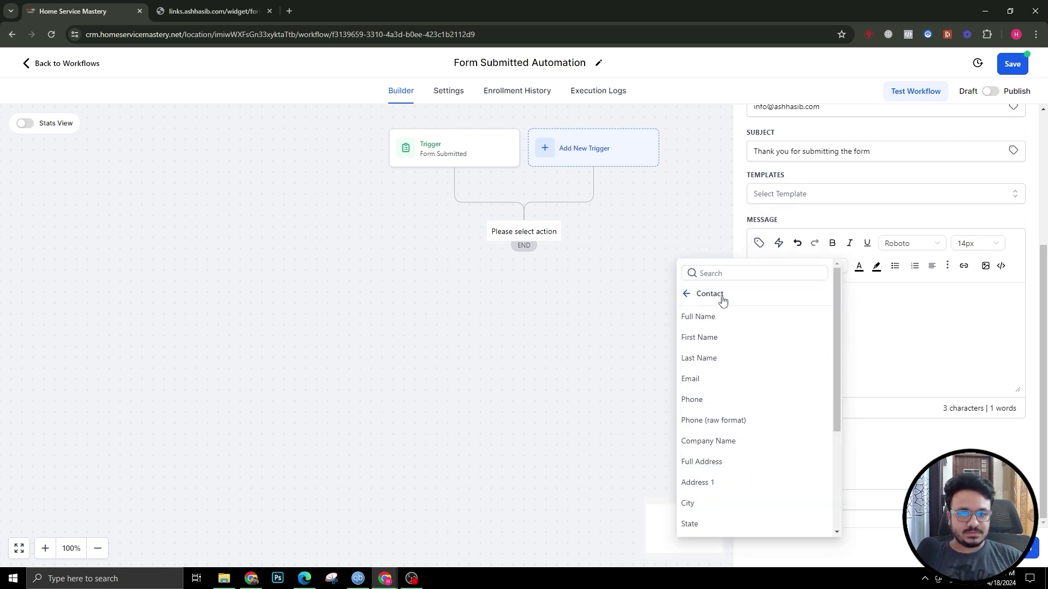
left_click(704, 338)
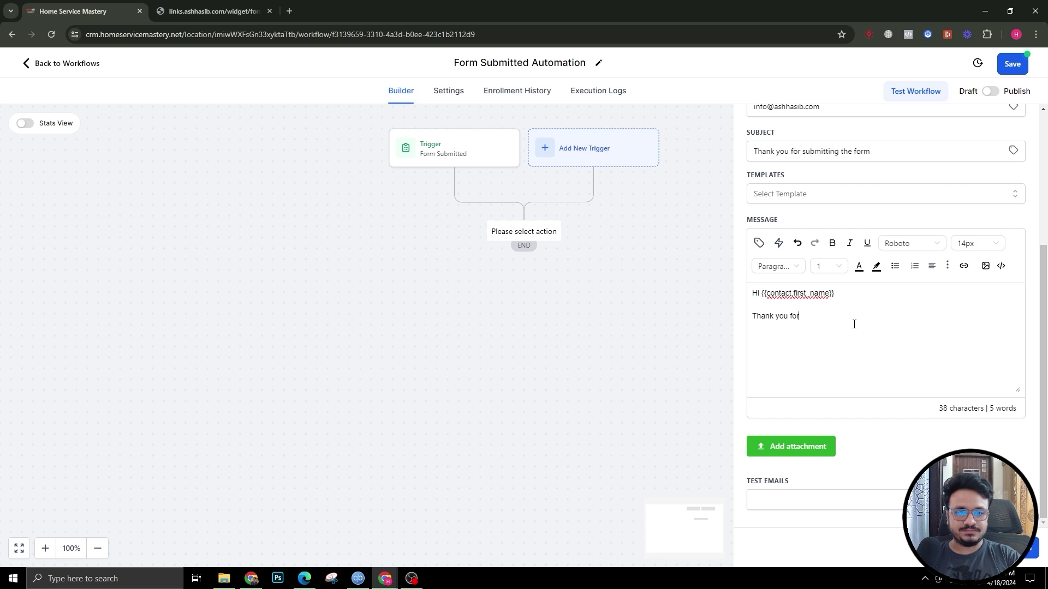
type("submitting thr e")
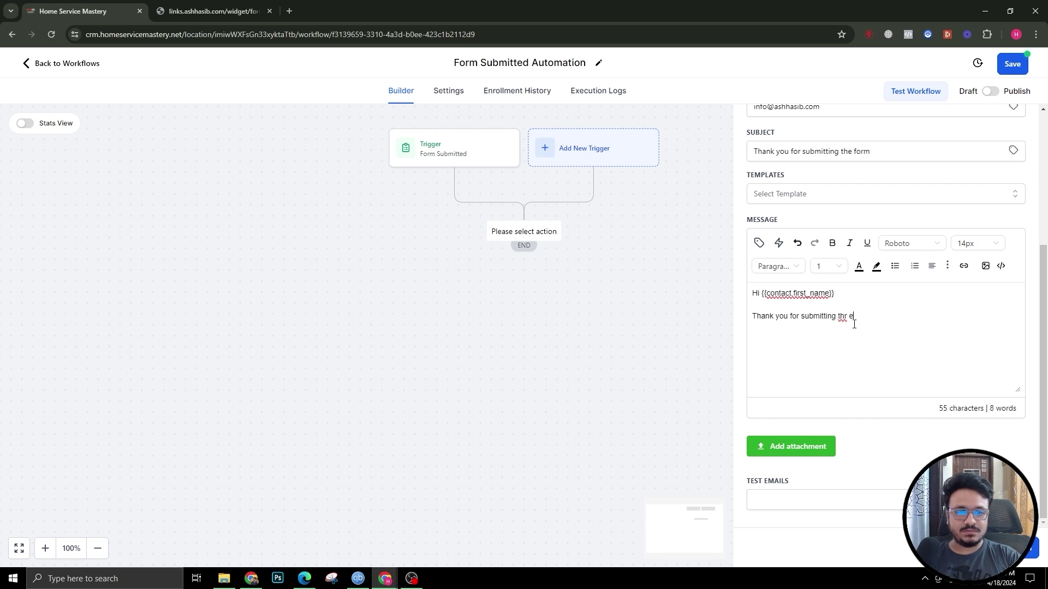
key("BackSpace")
key("BackSpace")
key("BackSpace")
type("e form. I will get")
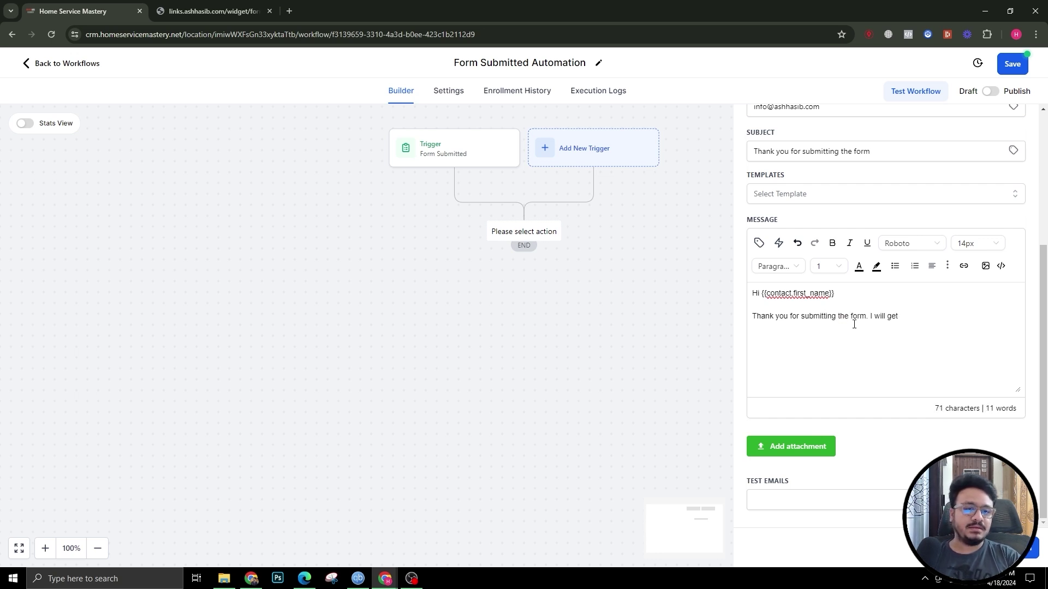
type(" back in touch with ")
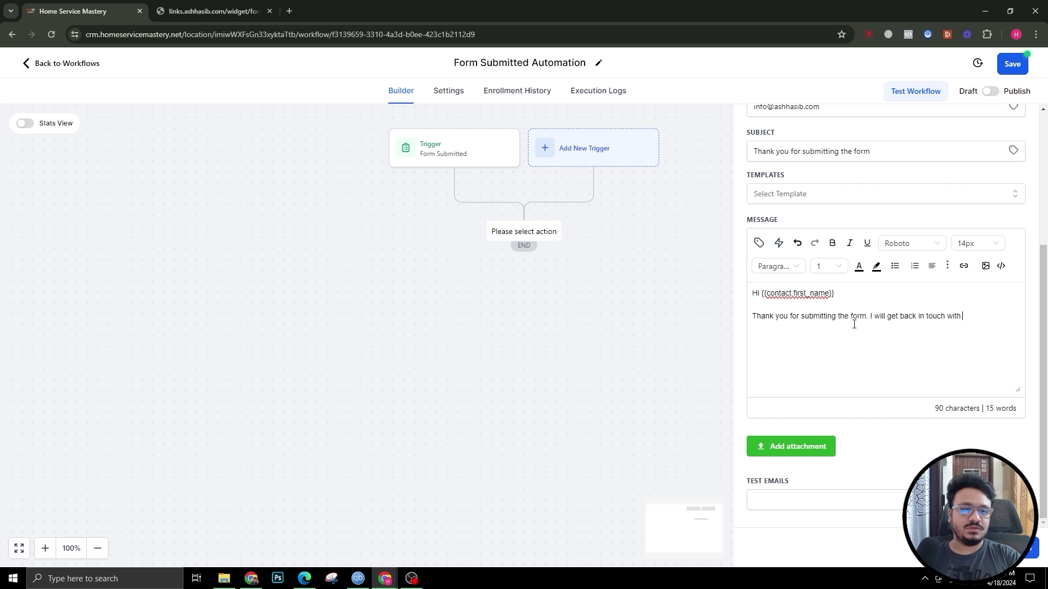
type("you shortly.")
left_click(628, 273)
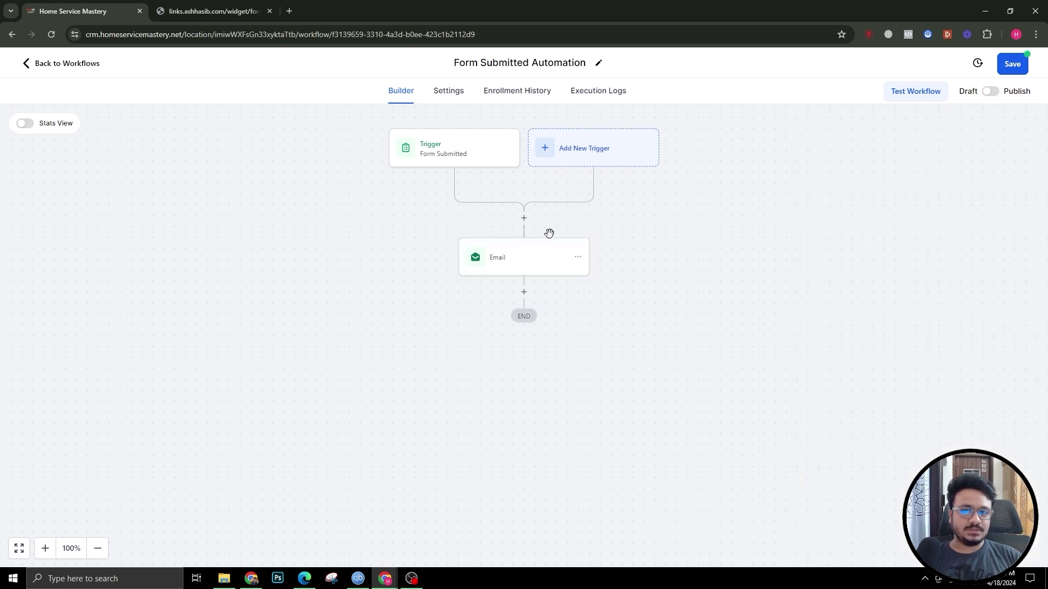
left_click(524, 292)
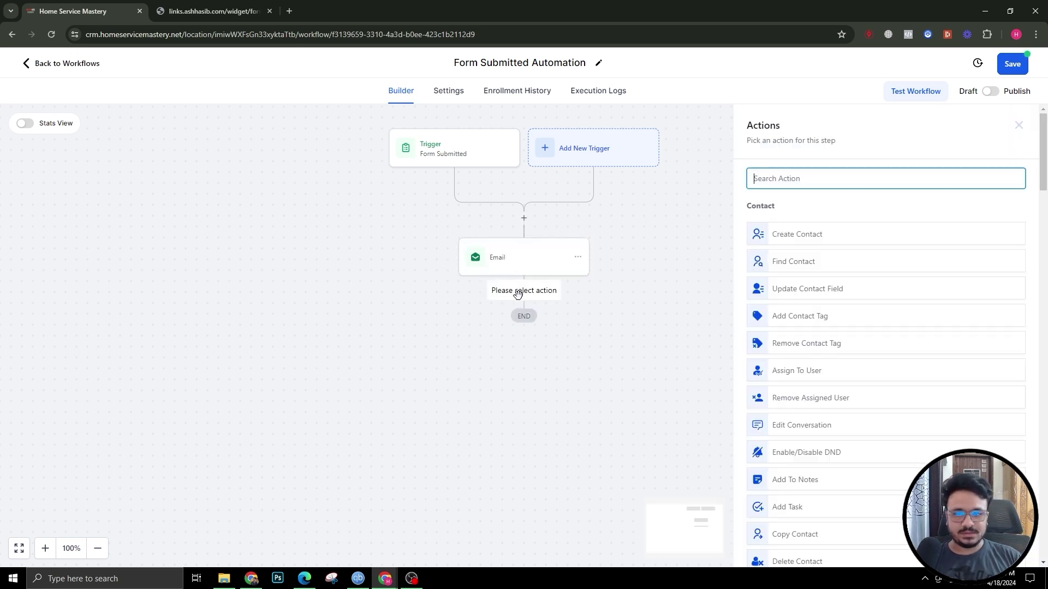
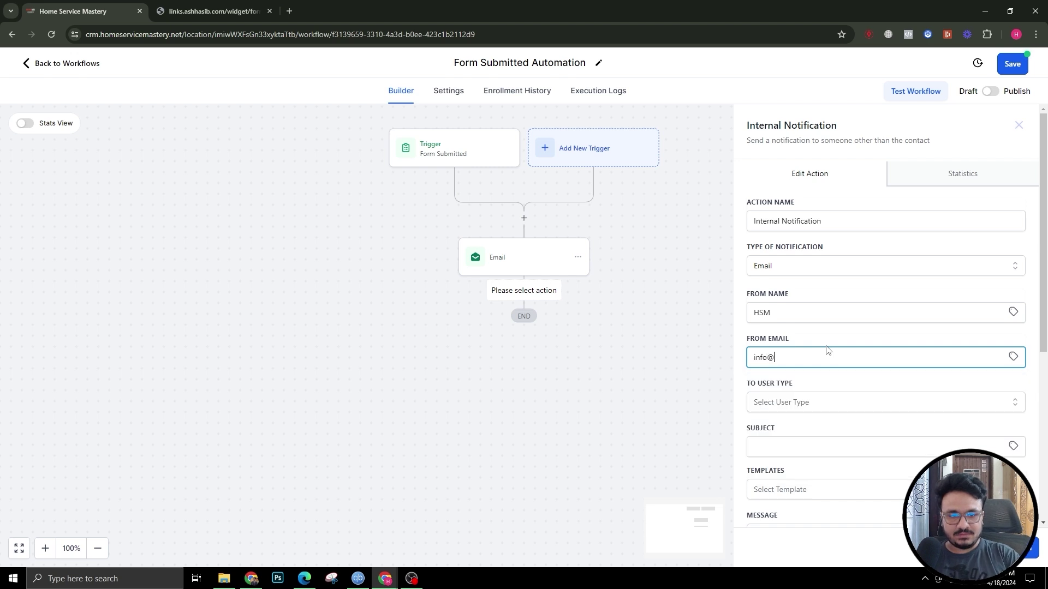
Step: Enter the sender email, set To User Type to Custom Email, and fill in the recipient address and subject
type("hsm.com")
key("Tab")
key("Tab")
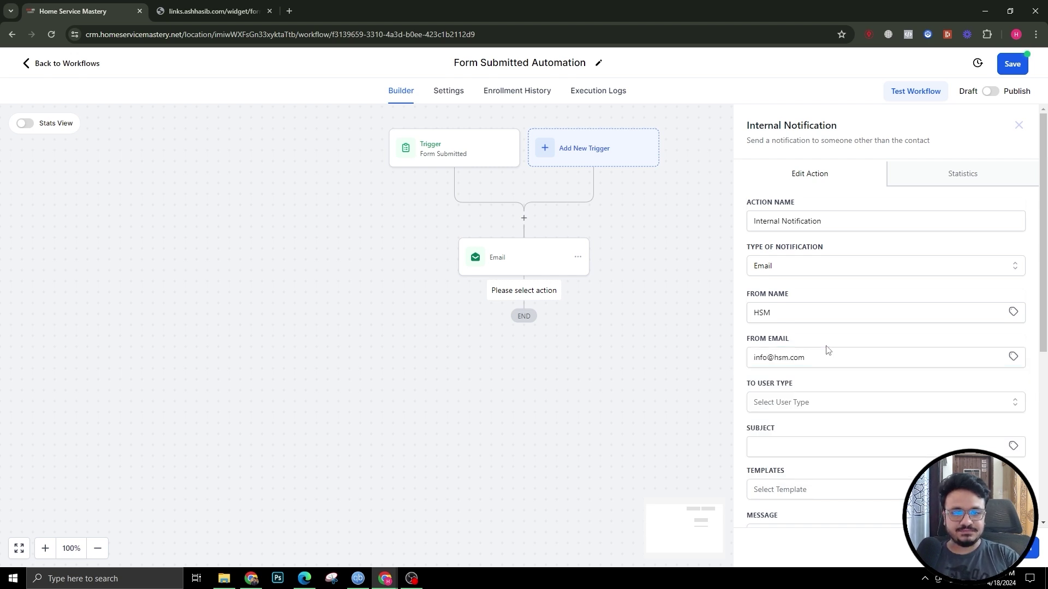
left_click(845, 401)
scroll(828, 393, "down", 2)
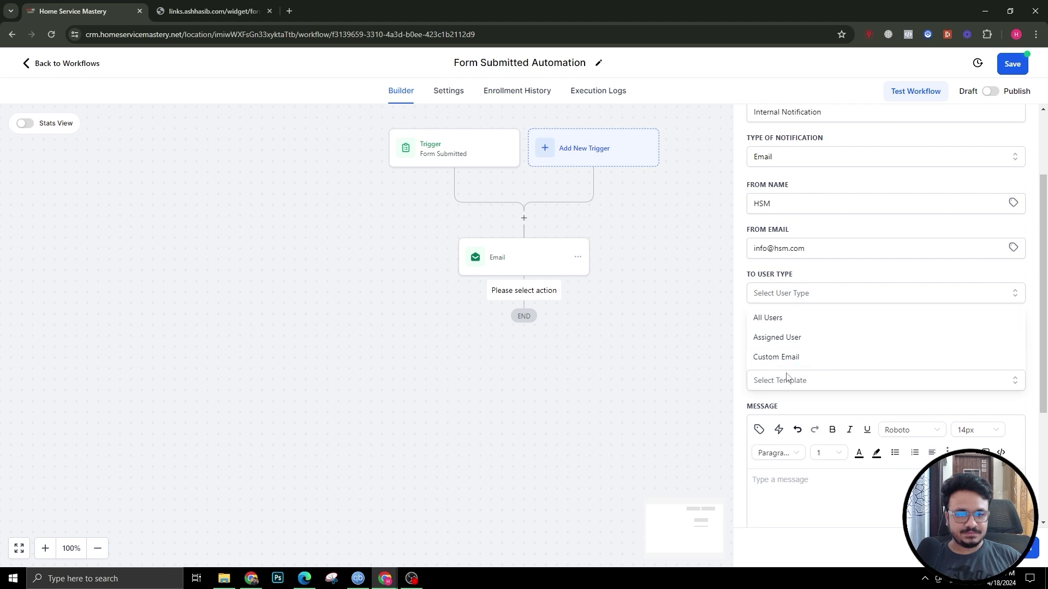
left_click(788, 357)
left_click(811, 336)
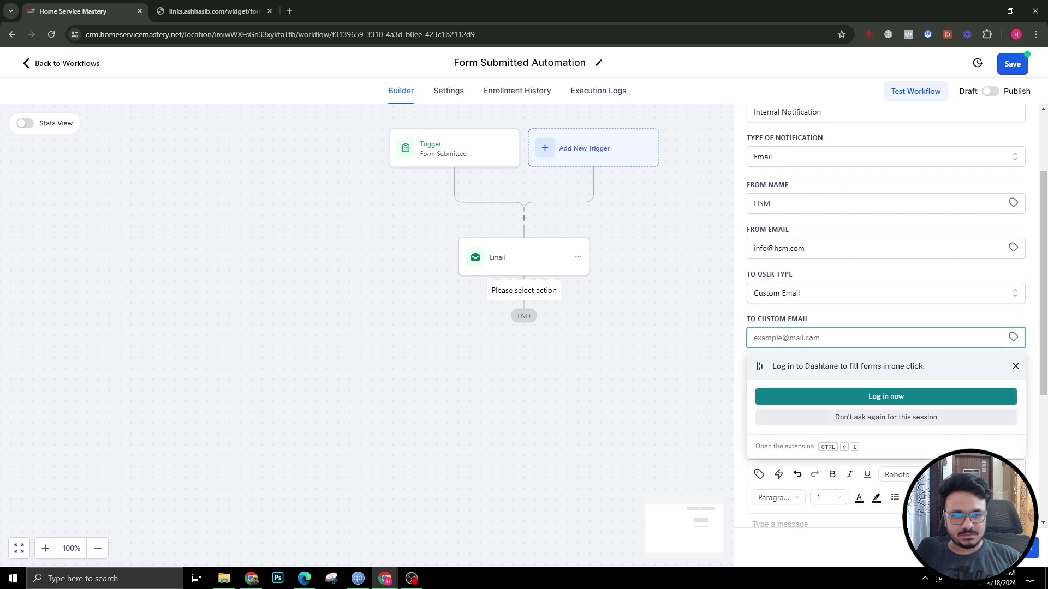
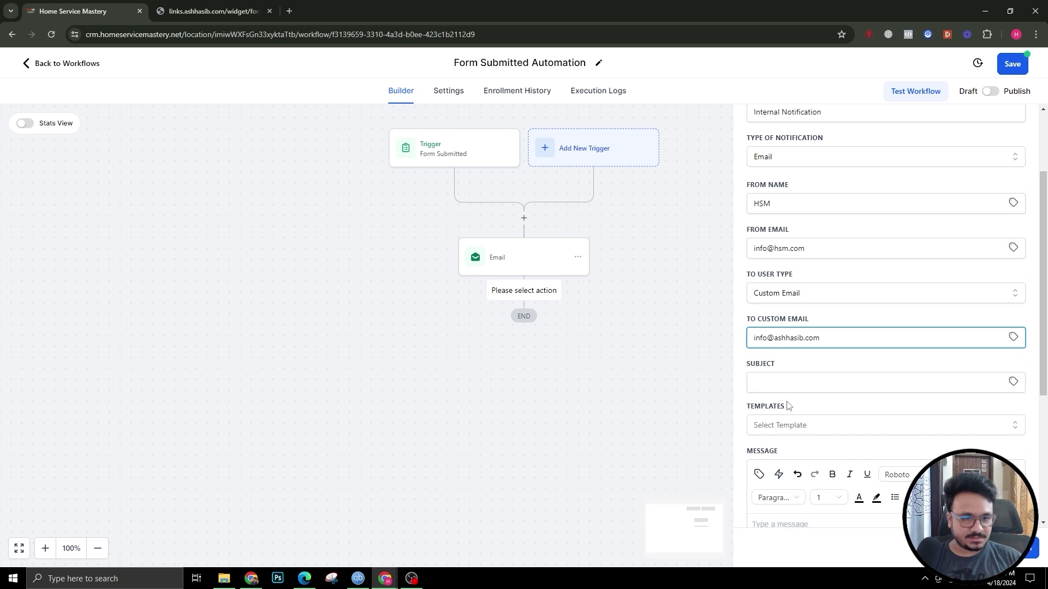
left_click(797, 388)
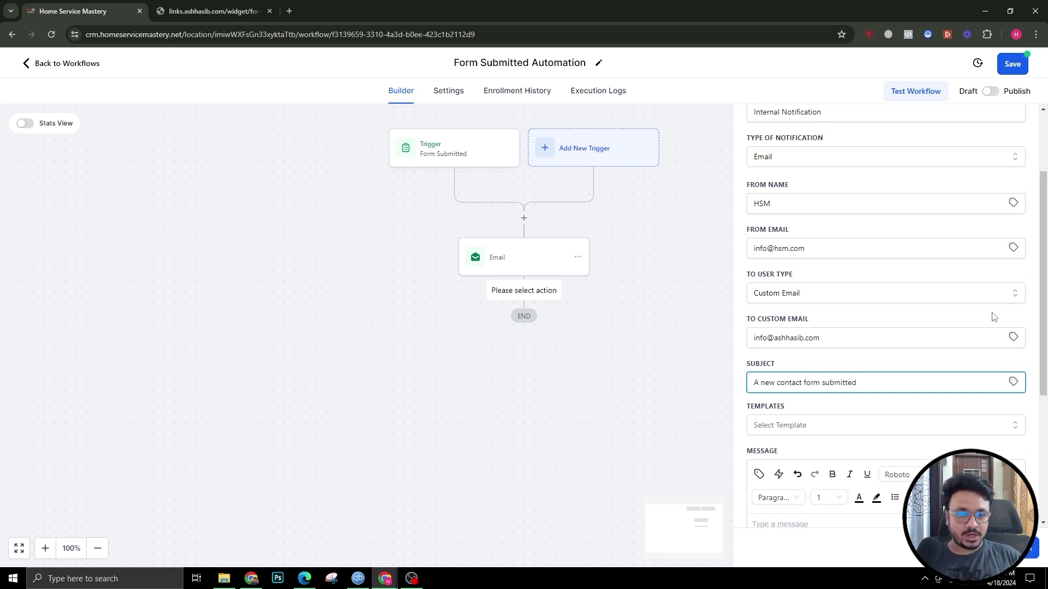
scroll(796, 343, "down", 3)
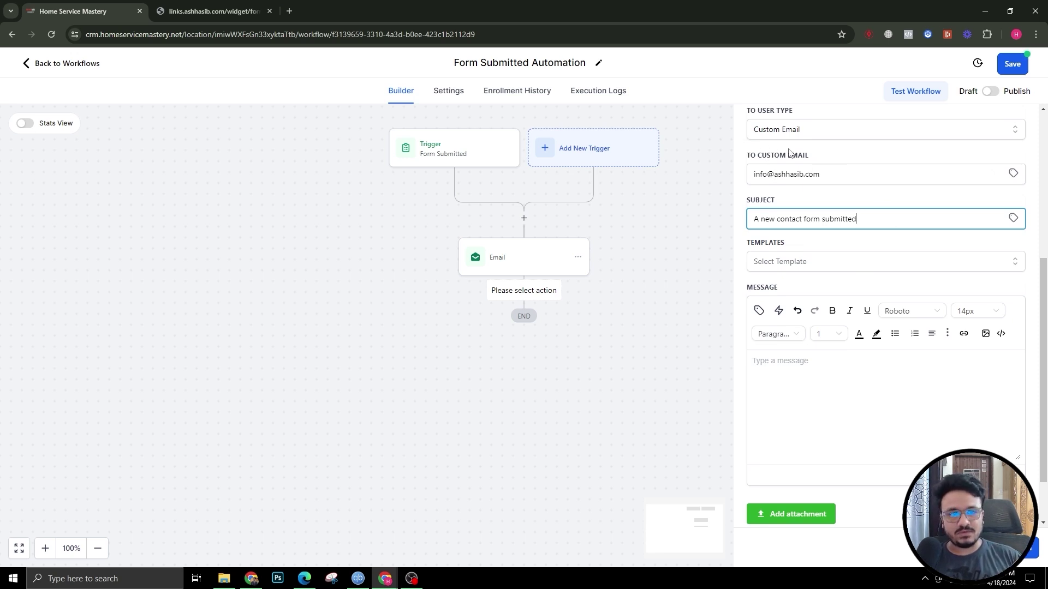
Step: Write a message inserting the contact's name, email and phone, ending 'submitted the contact form on the website', then save
left_click(815, 372)
type("Hi,")
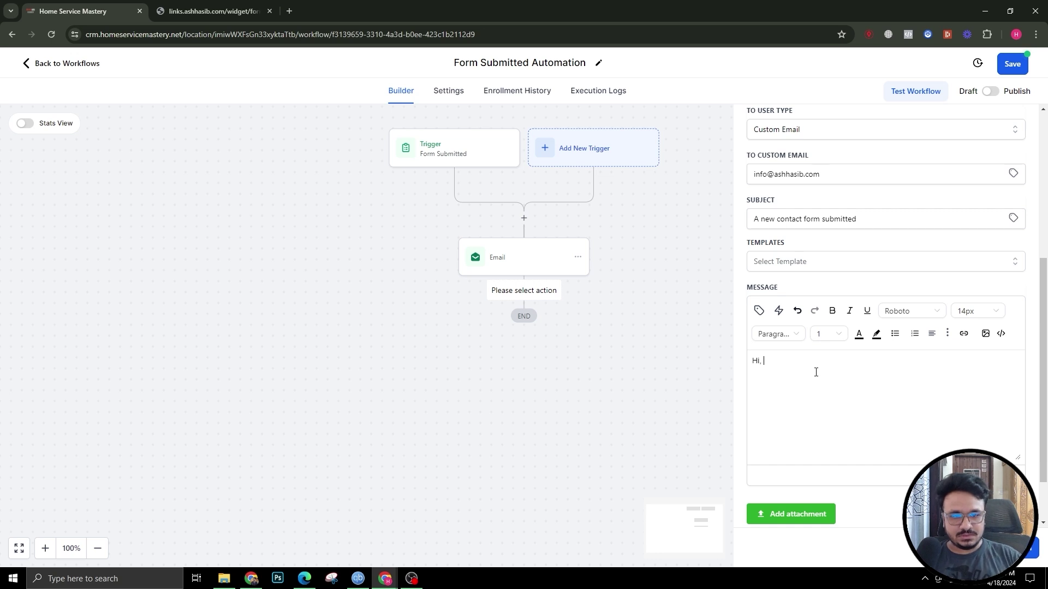
left_click(759, 310)
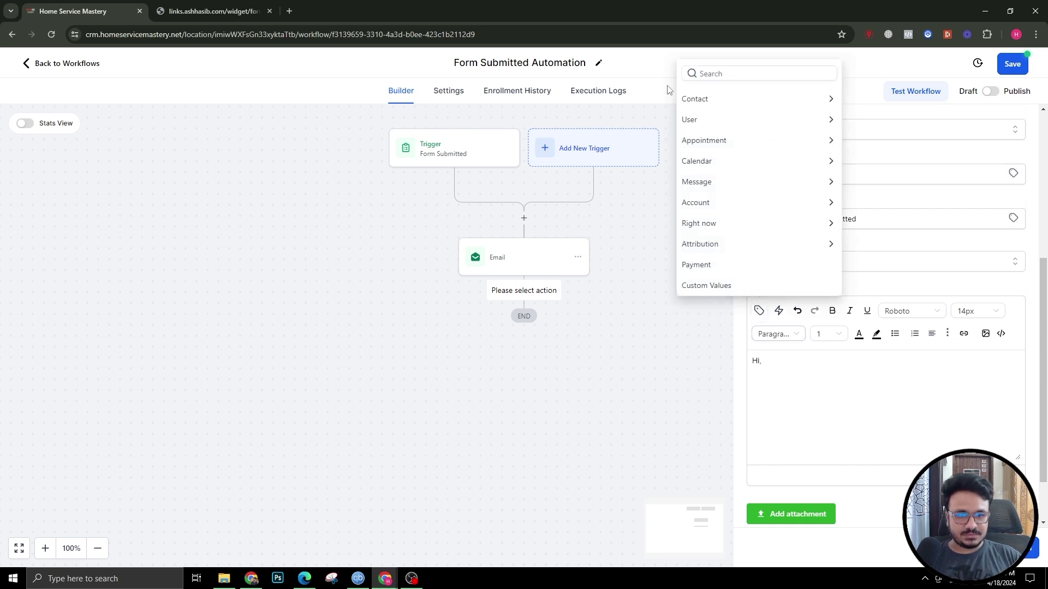
left_click(709, 100)
left_click(700, 76)
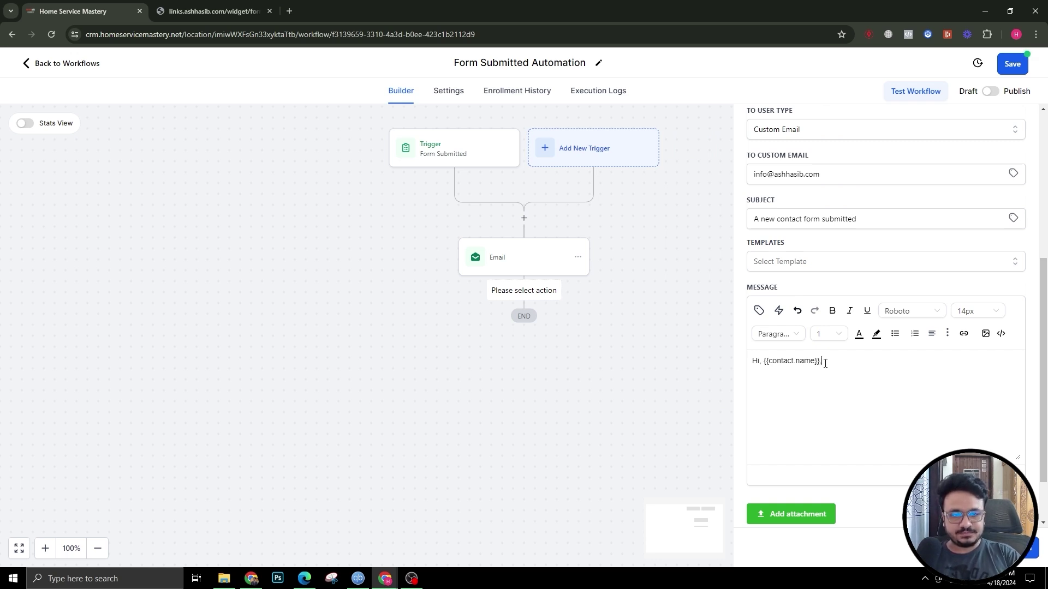
left_click(758, 311)
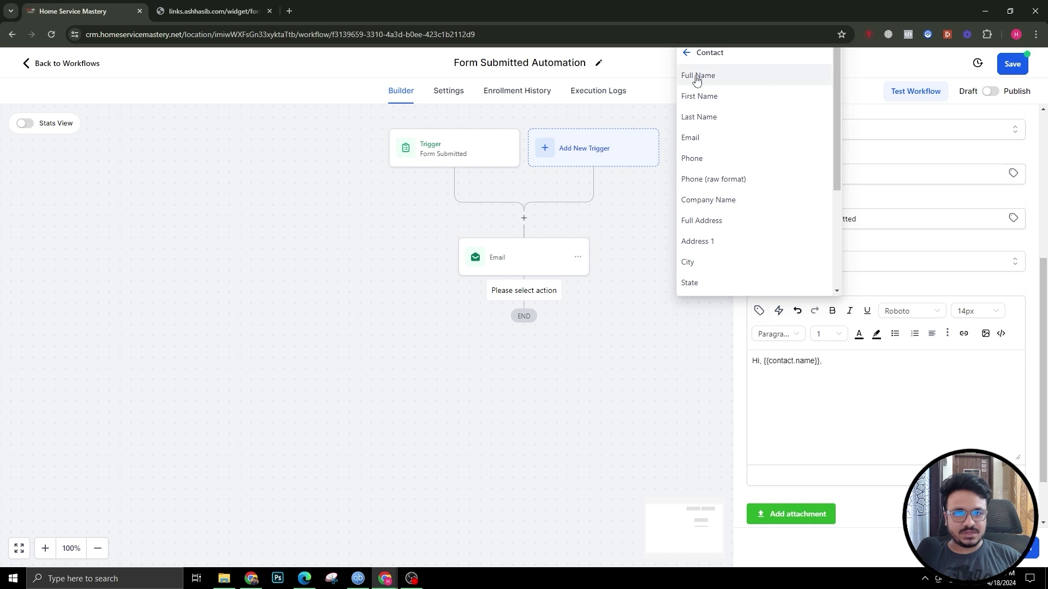
left_click(691, 137)
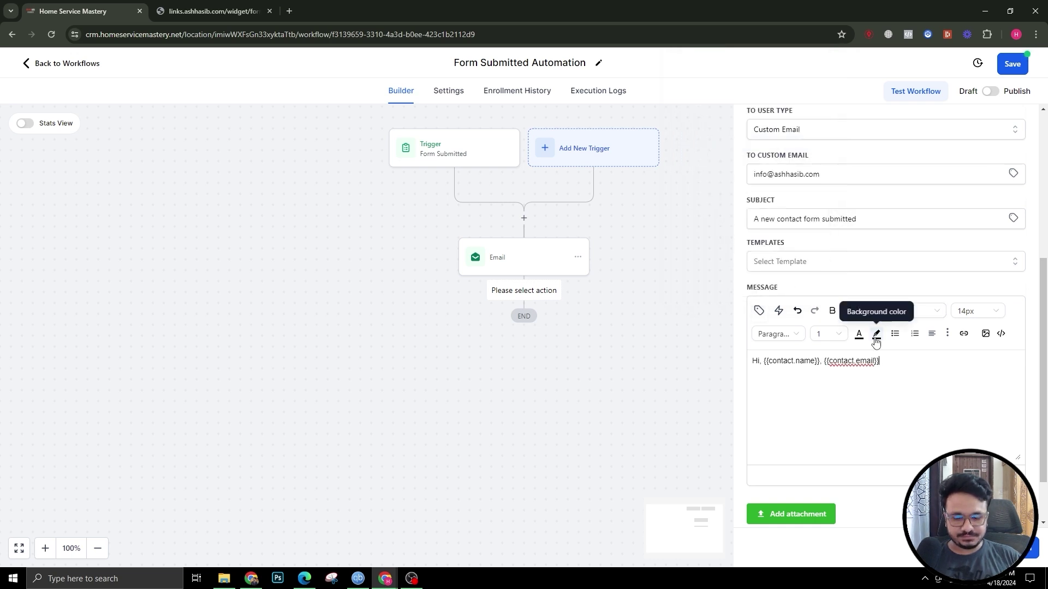
type(",")
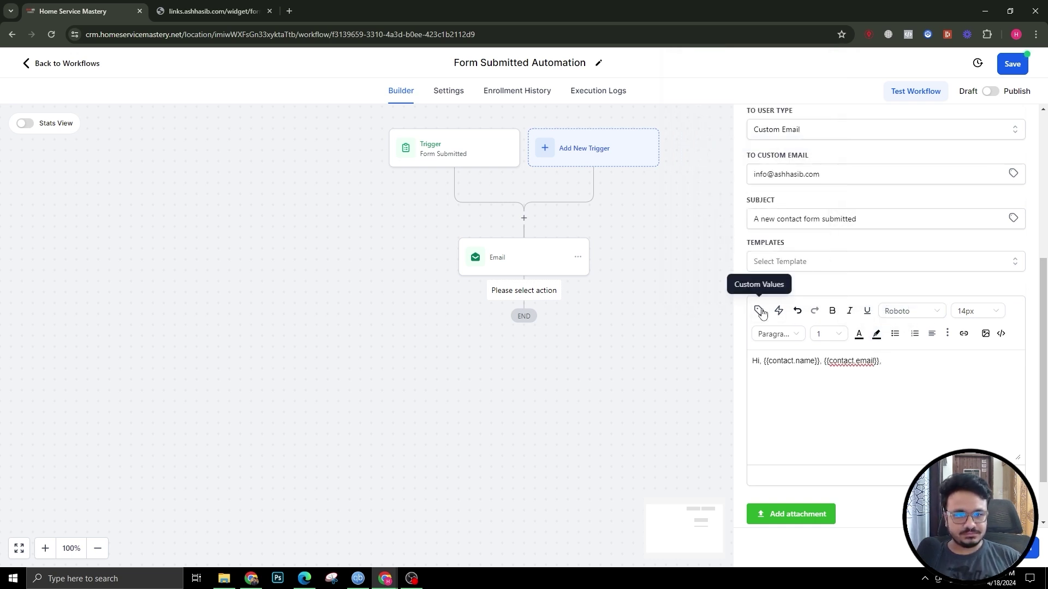
left_click(758, 311)
left_click(718, 158)
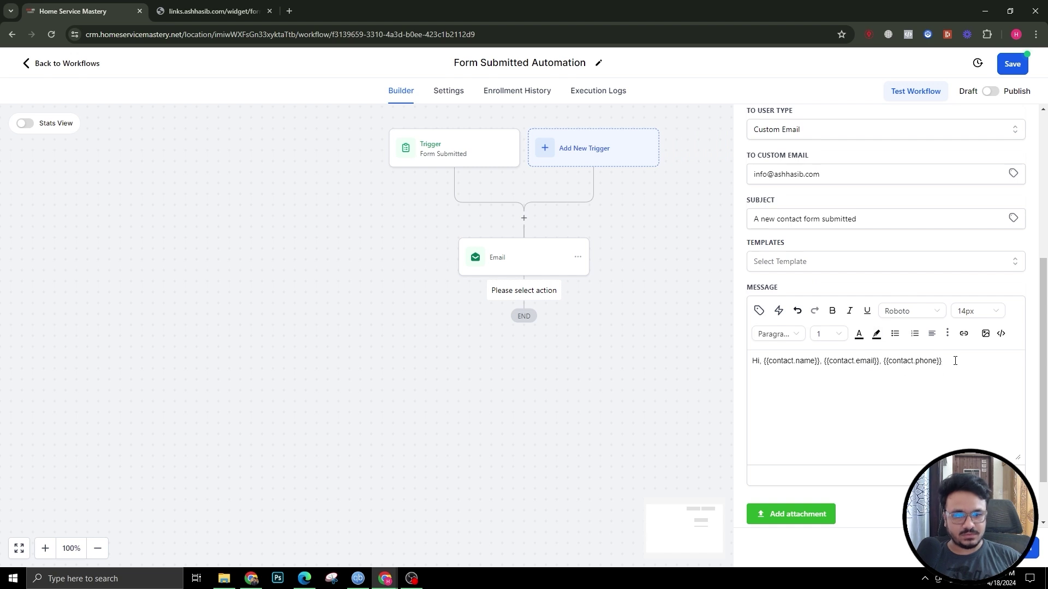
type("submitted the ")
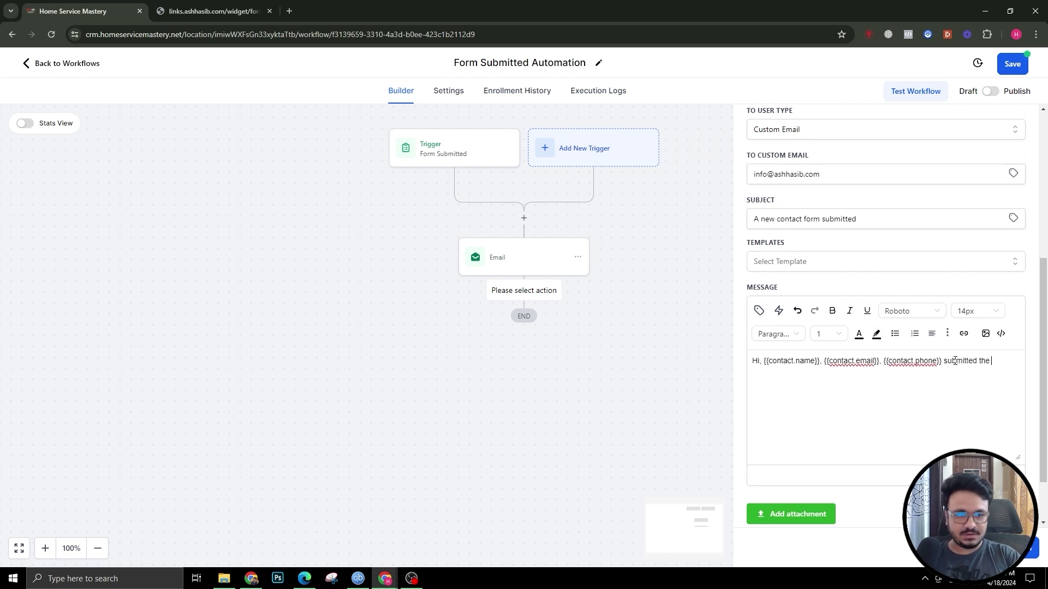
type("contact form")
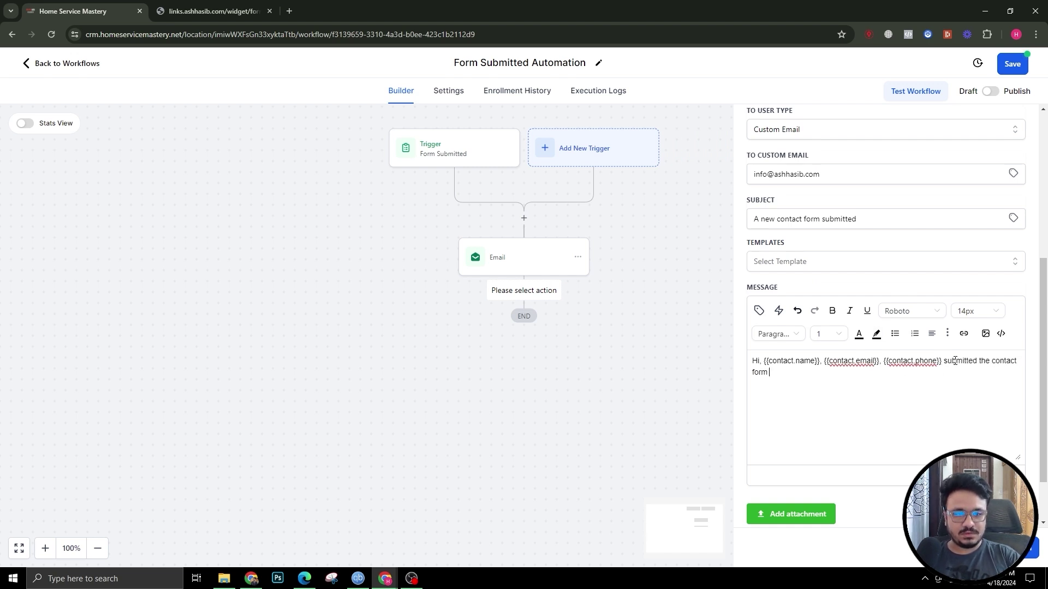
type(" on the website.")
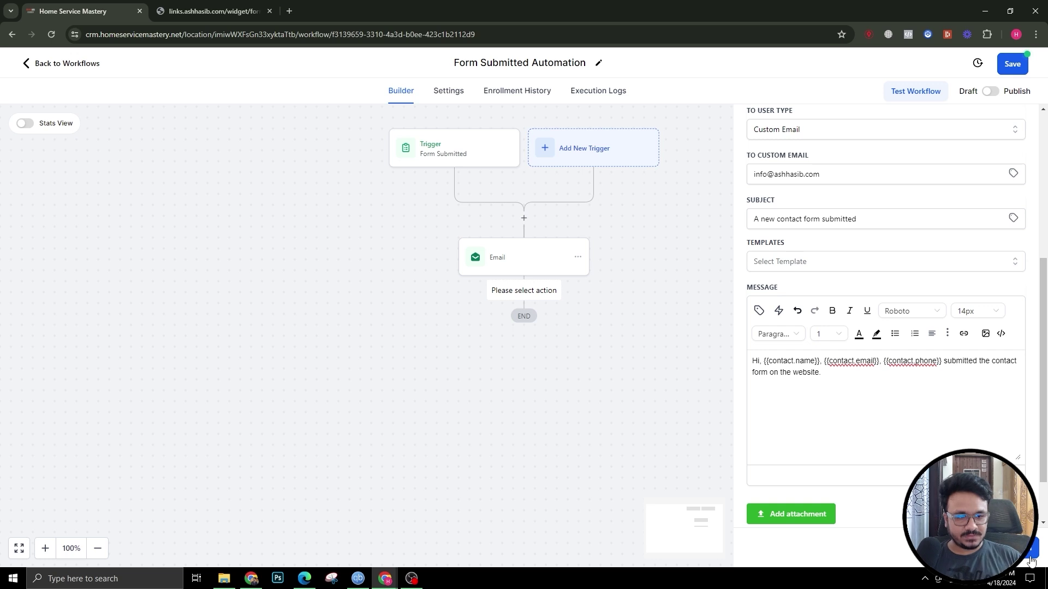
left_click(1030, 562)
left_click(1007, 68)
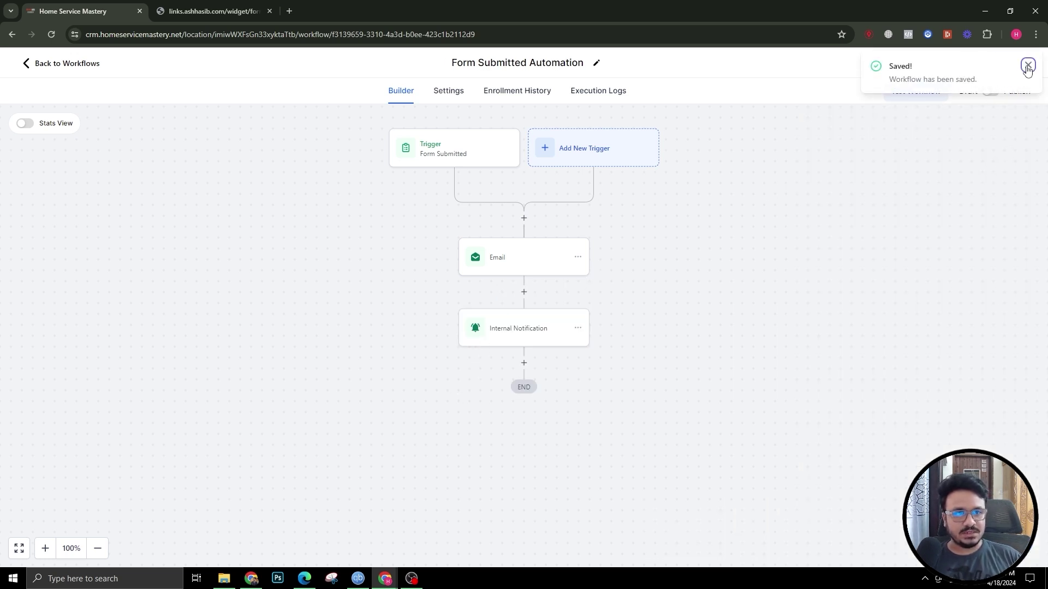
Step: Add an Add Contact Tag step after Internal Notification that applies the new contact_form tag
left_click(1027, 65)
left_click(524, 363)
type("tag")
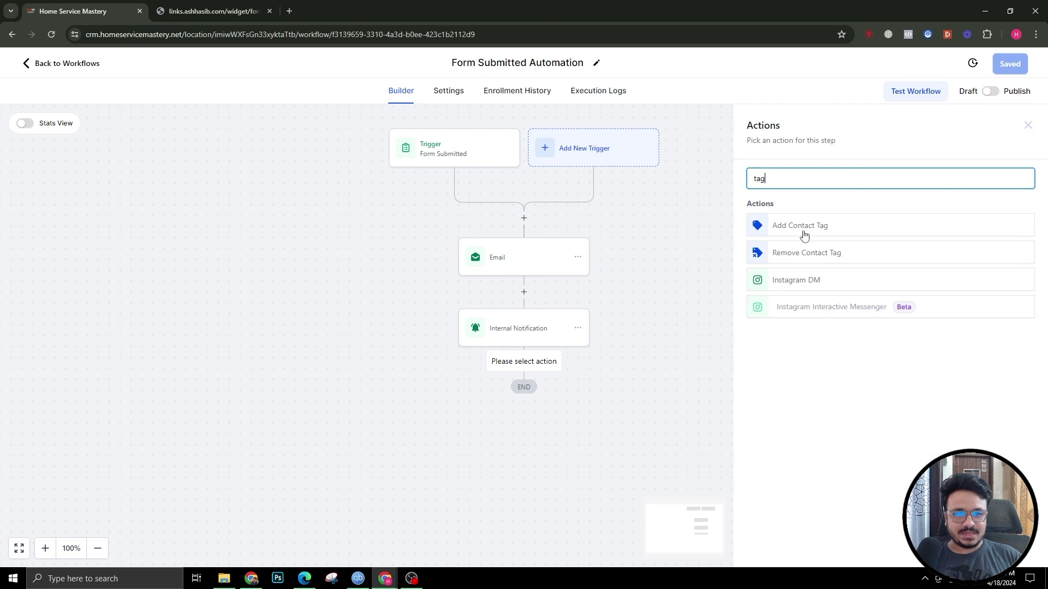
left_click(804, 227)
left_click(788, 257)
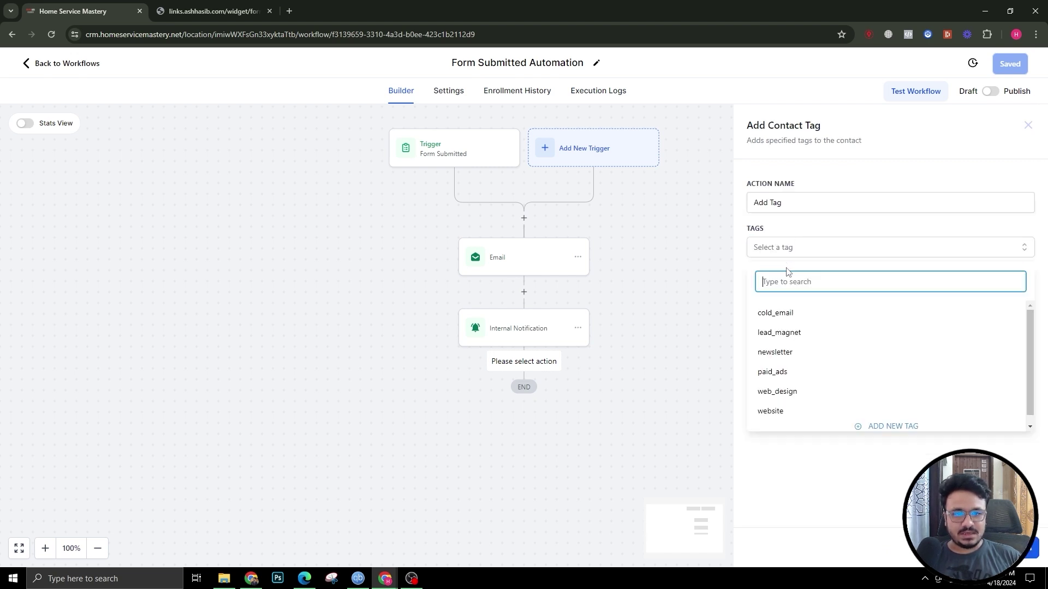
type("contact_form")
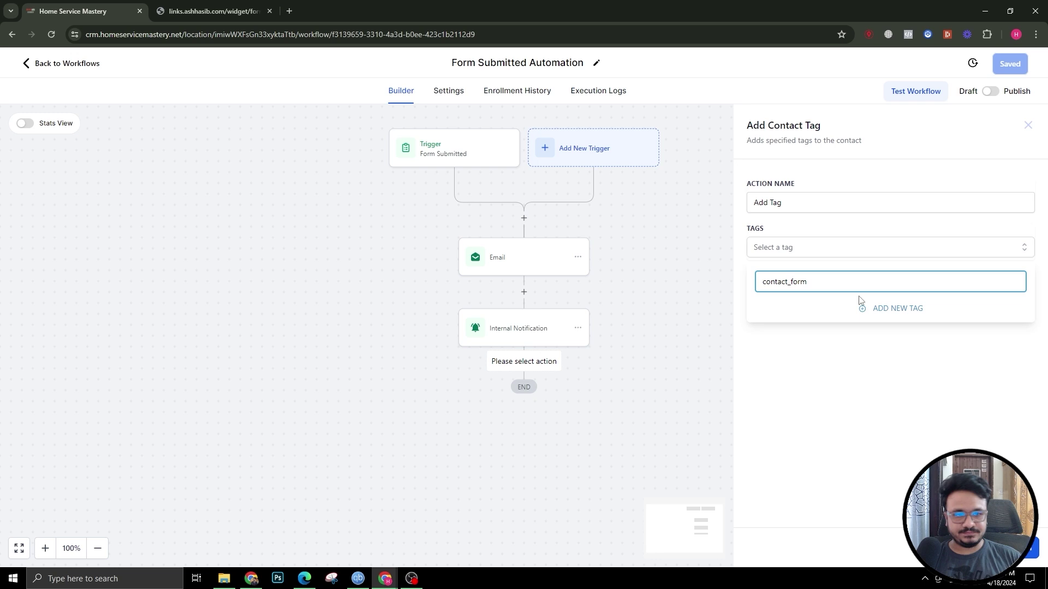
left_click(883, 308)
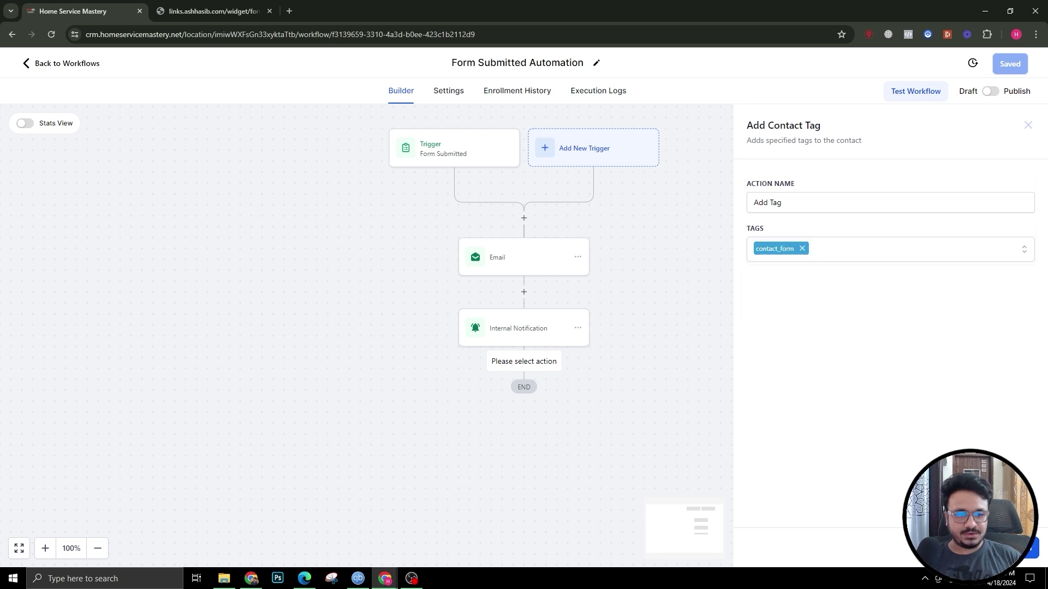
left_click(1026, 549)
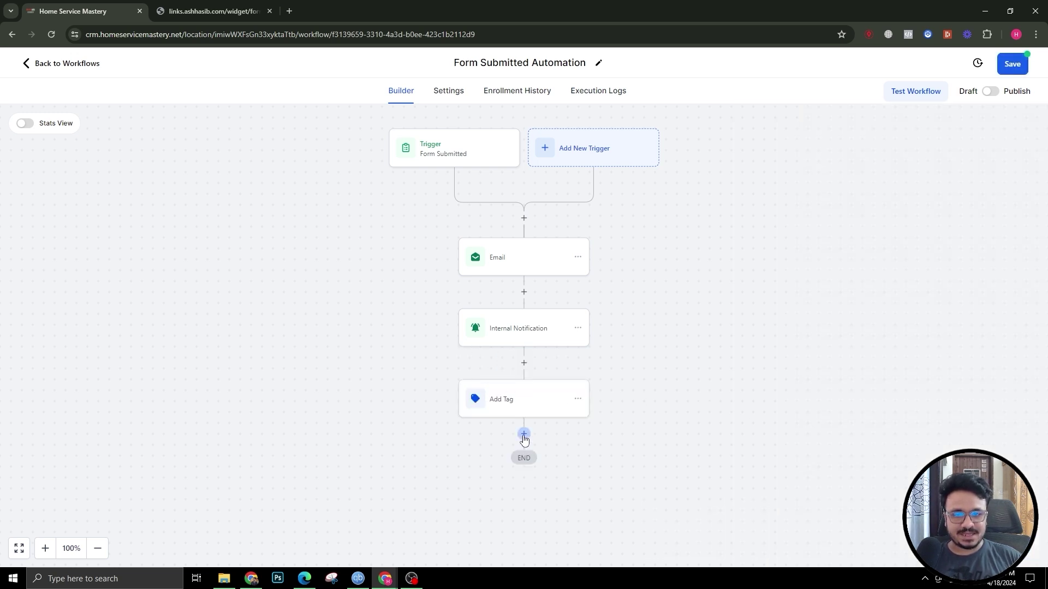
Step: Insert an Assign To User step before Email for the listed team member, and save the workflow
left_click(524, 218)
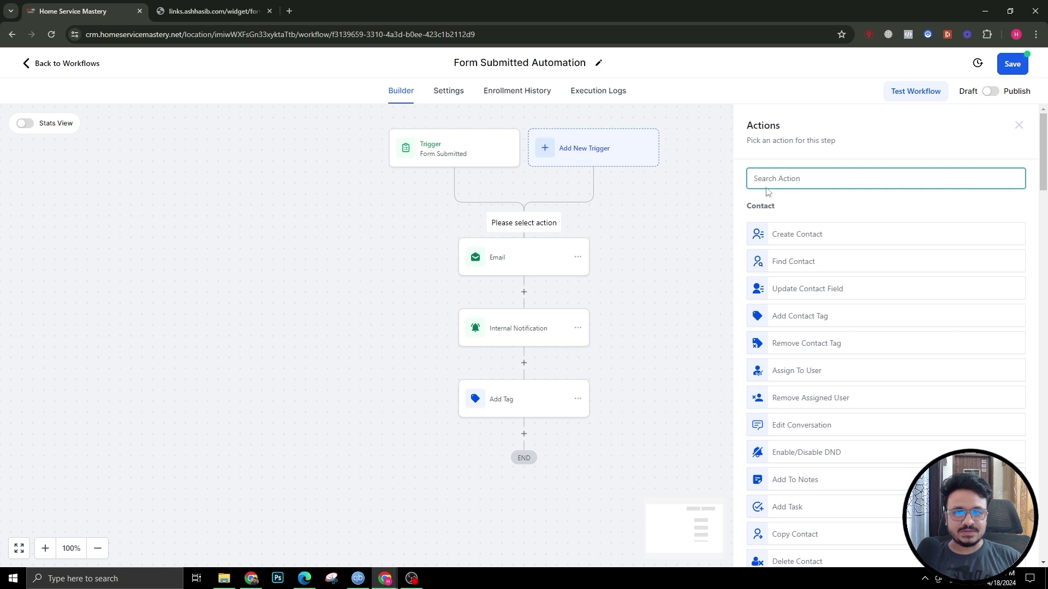
type("ass")
left_click(813, 225)
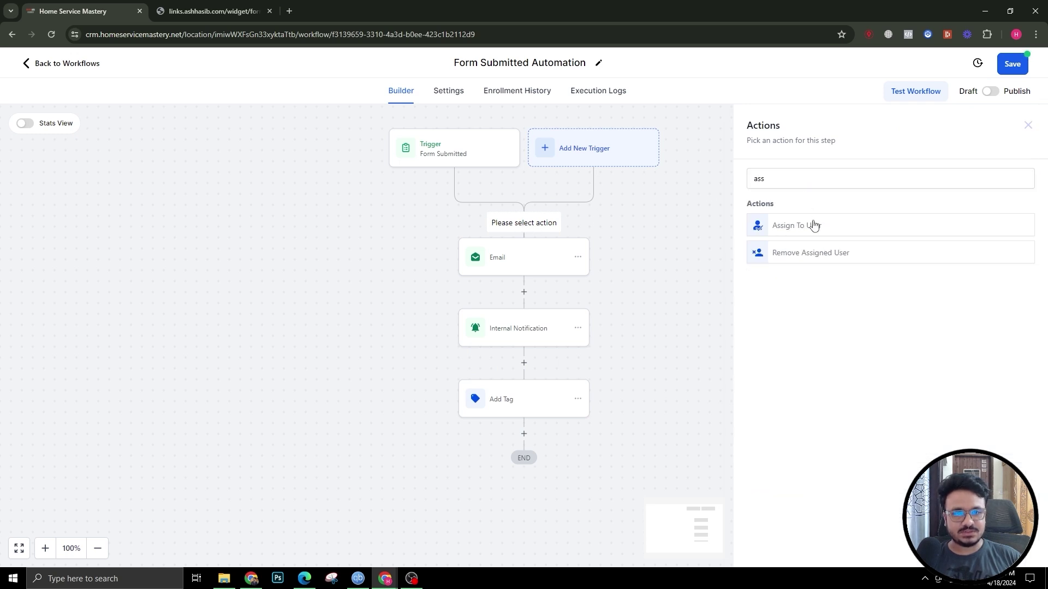
left_click(793, 267)
left_click(786, 290)
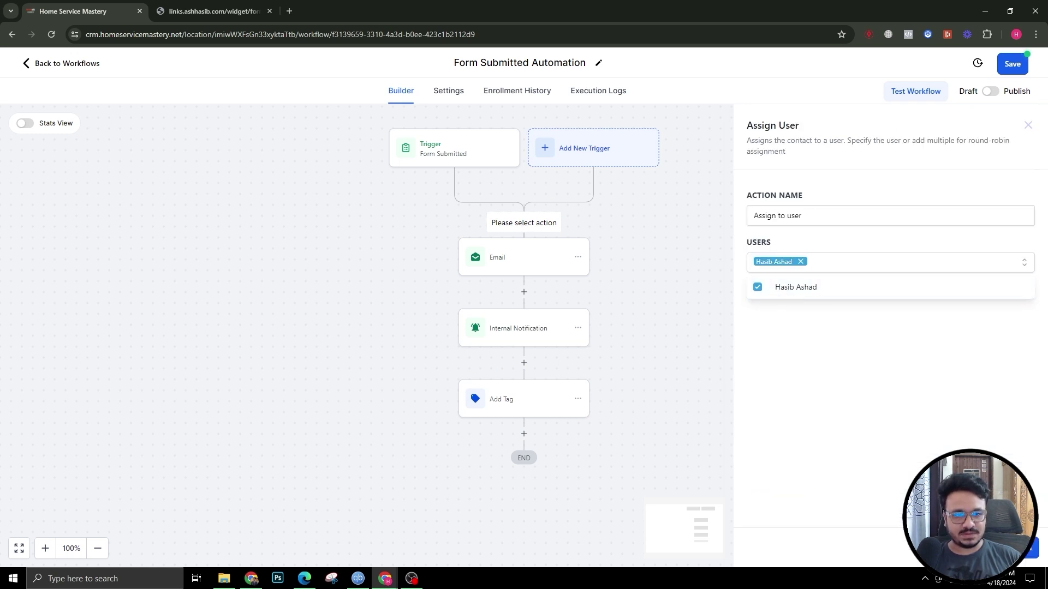
left_click(1026, 548)
left_click(1016, 72)
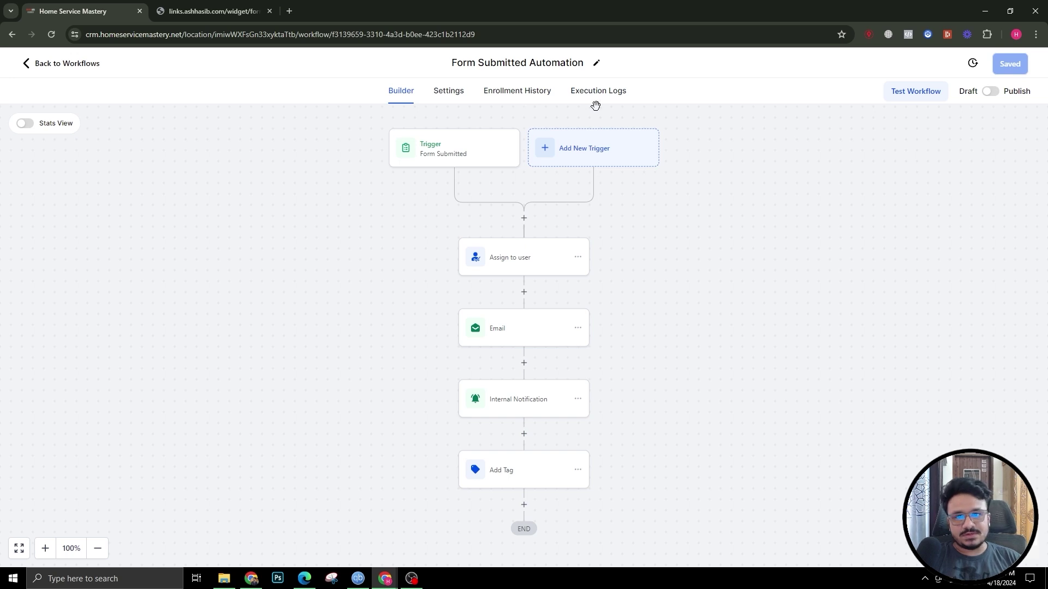
Step: Publish the workflow and browse the action list for a new step after Assign to user
left_click(991, 92)
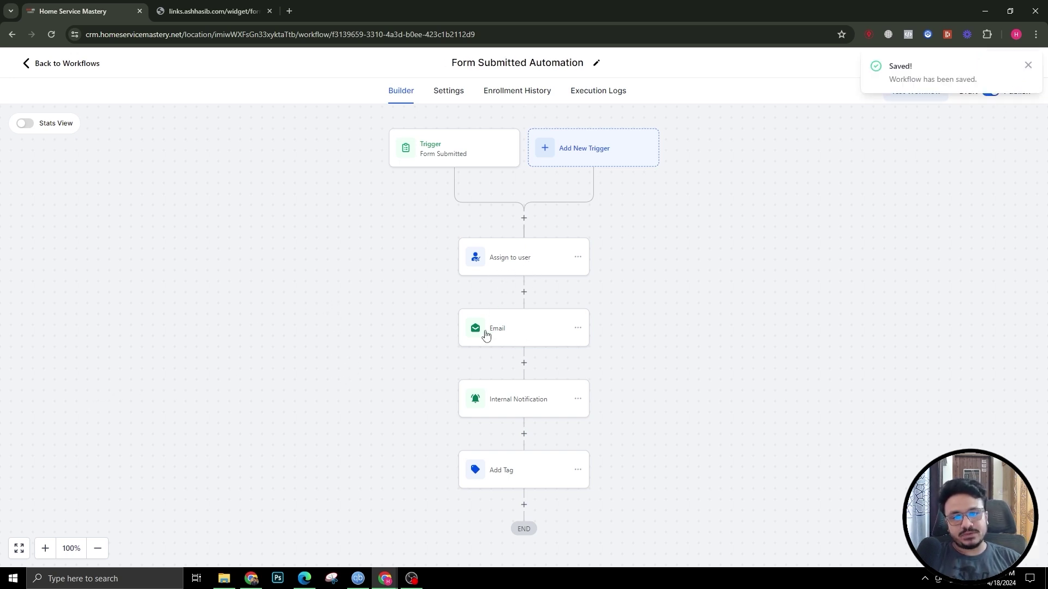
left_click(524, 292)
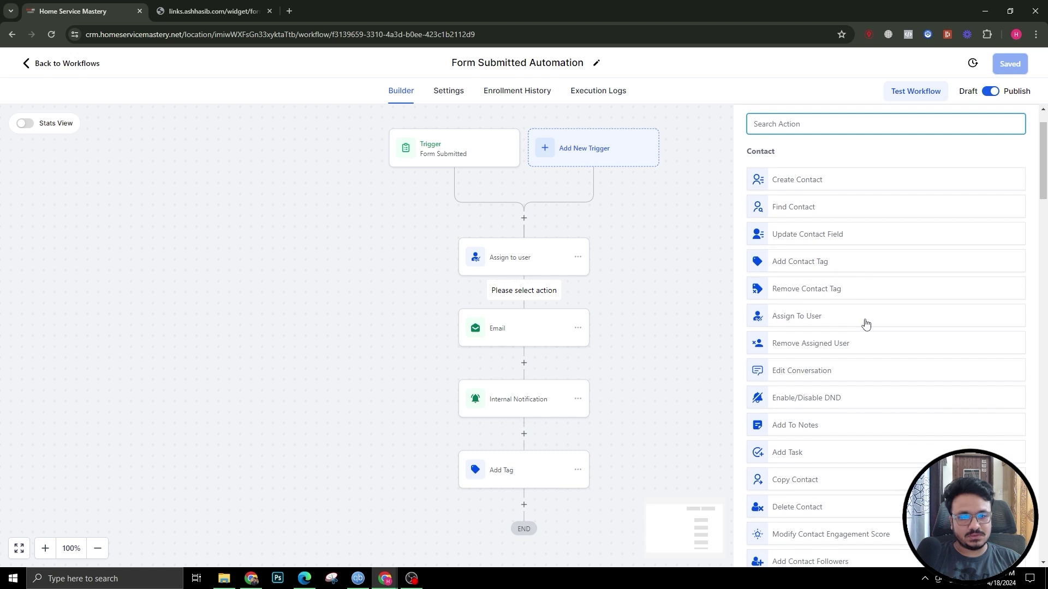
scroll(866, 332, "down", 3)
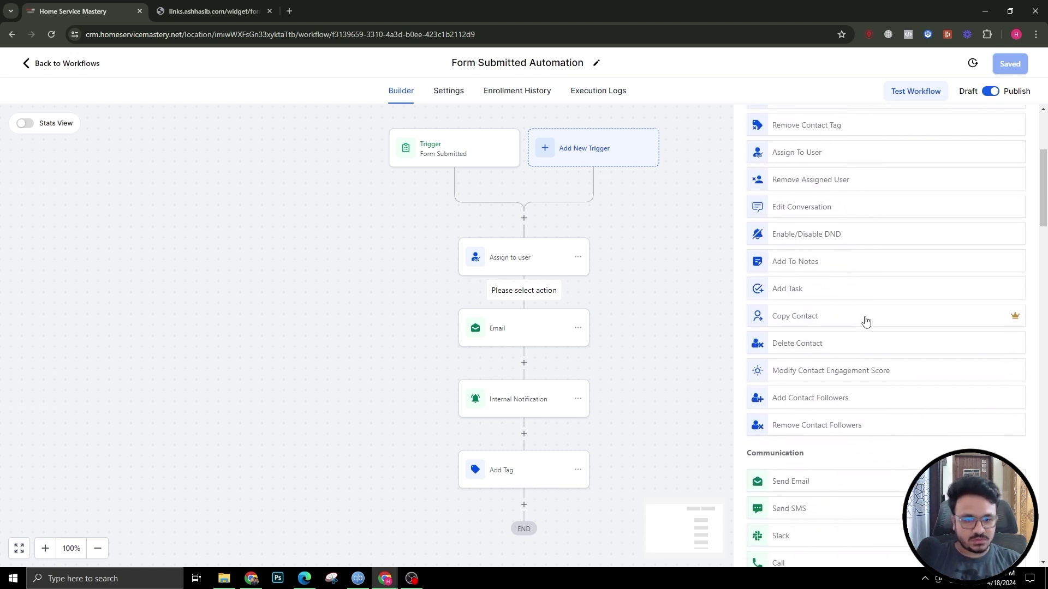
scroll(866, 322, "down", 7)
scroll(867, 321, "up", 7)
scroll(866, 322, "up", 4)
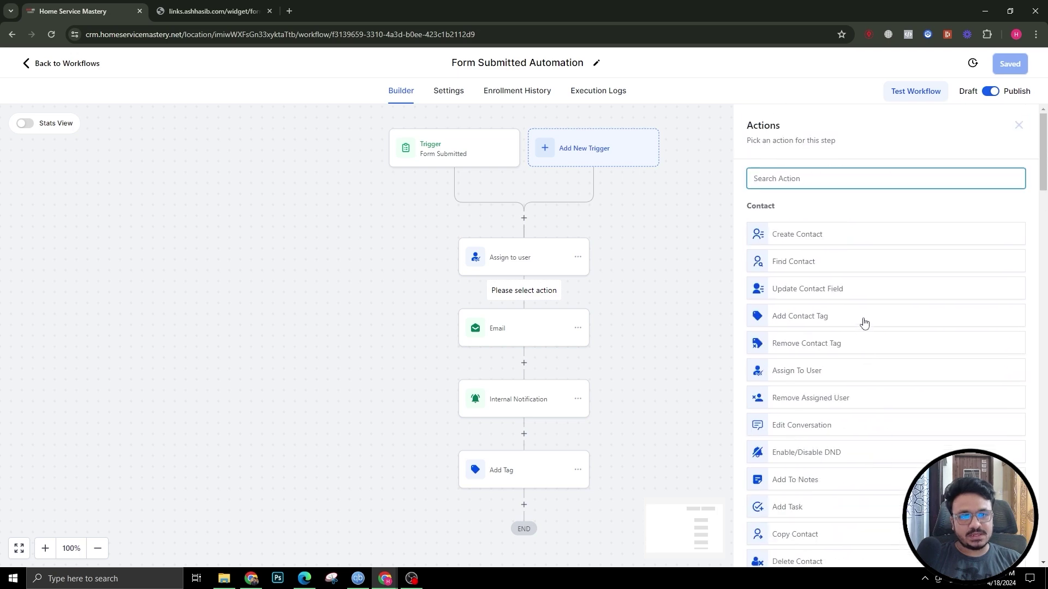
scroll(935, 345, "down", 5)
scroll(935, 345, "down", 11)
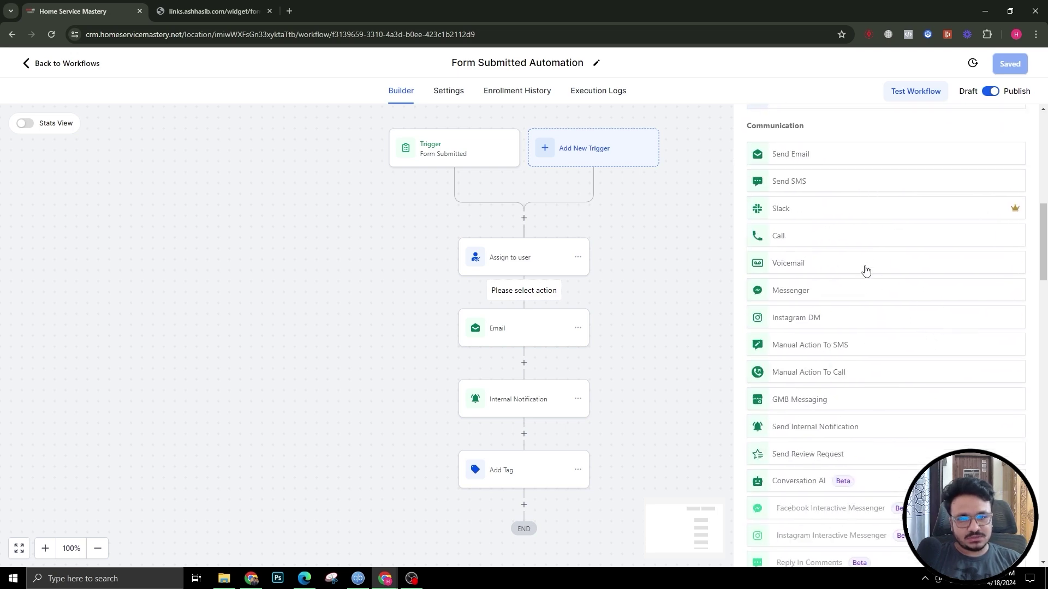
scroll(798, 459, "up", 11)
scroll(813, 382, "up", 5)
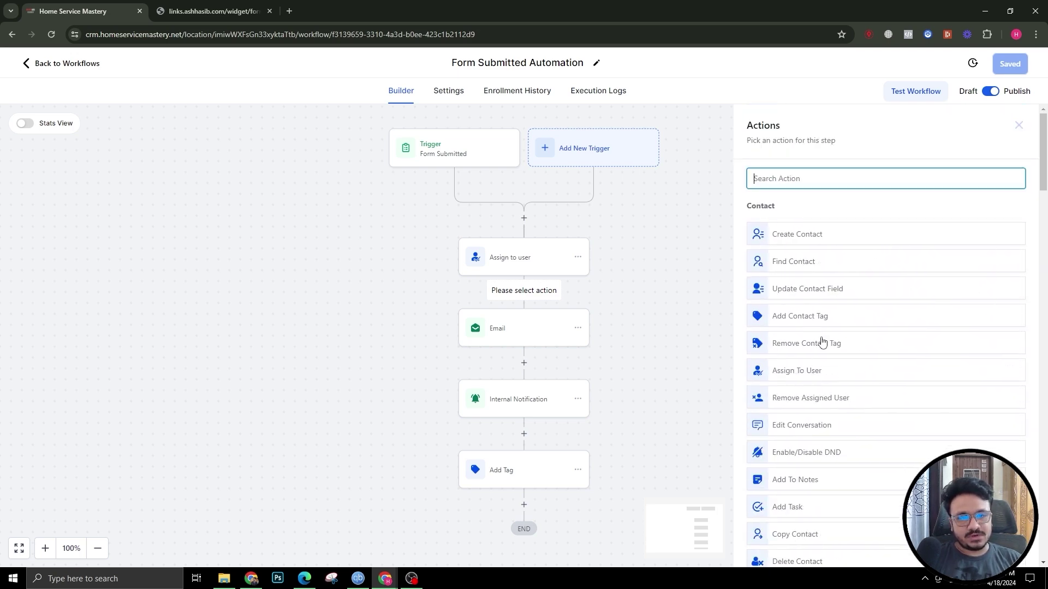
scroll(843, 344, "down", 6)
scroll(837, 353, "down", 2)
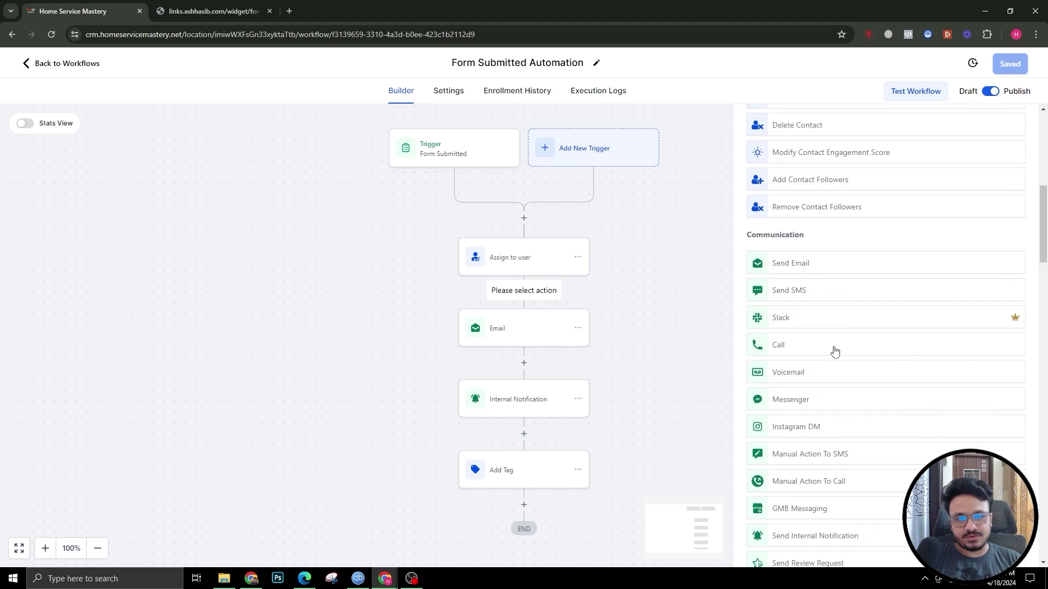
Step: Open the Contact Form from the Tests folder in the Sites form builder
left_click(70, 63)
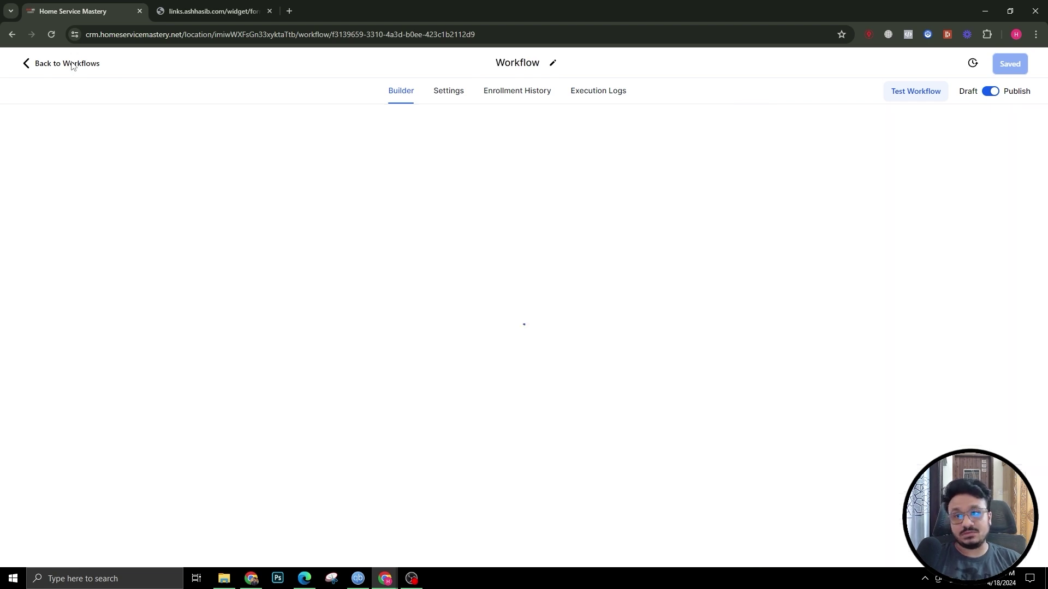
left_click(54, 373)
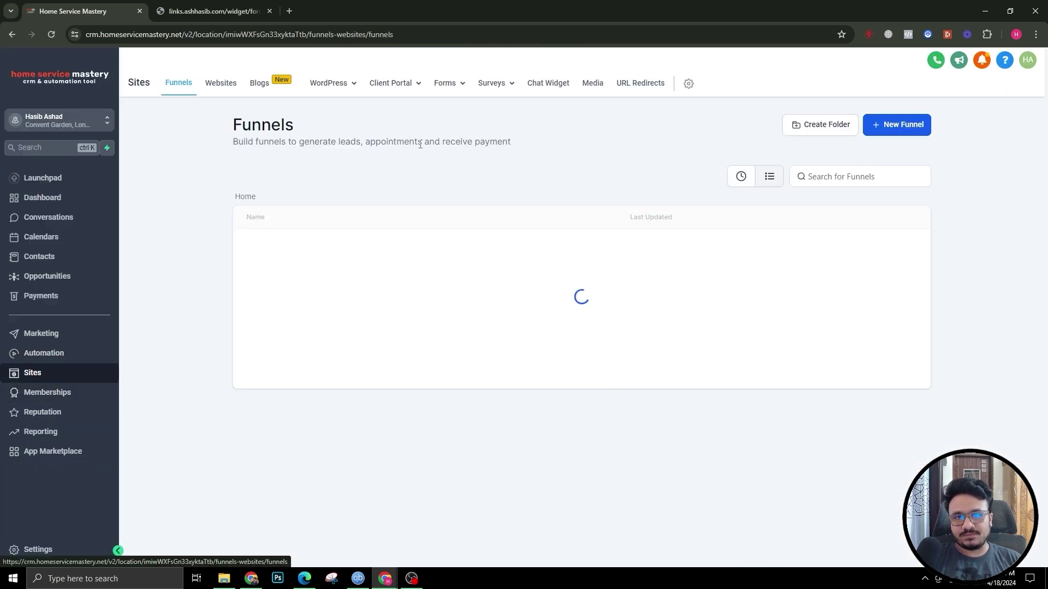
left_click(447, 83)
left_click(425, 106)
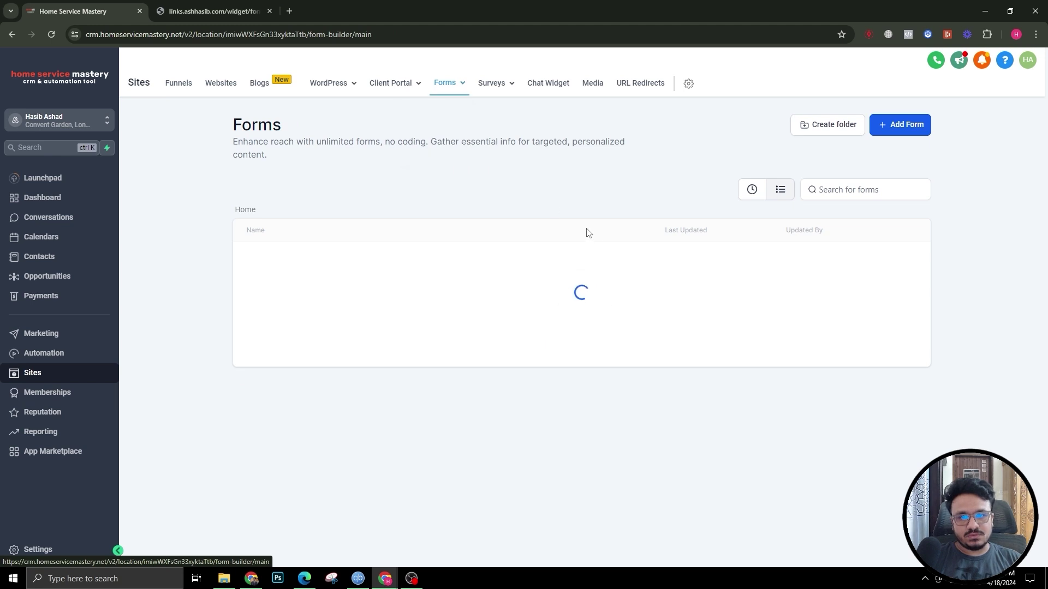
left_click(266, 384)
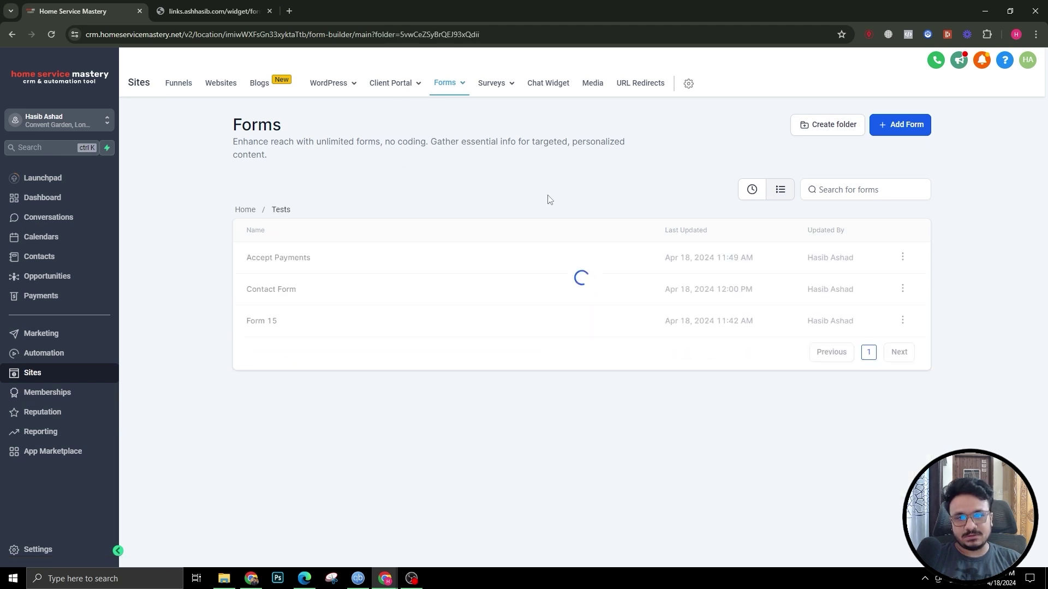
left_click(276, 292)
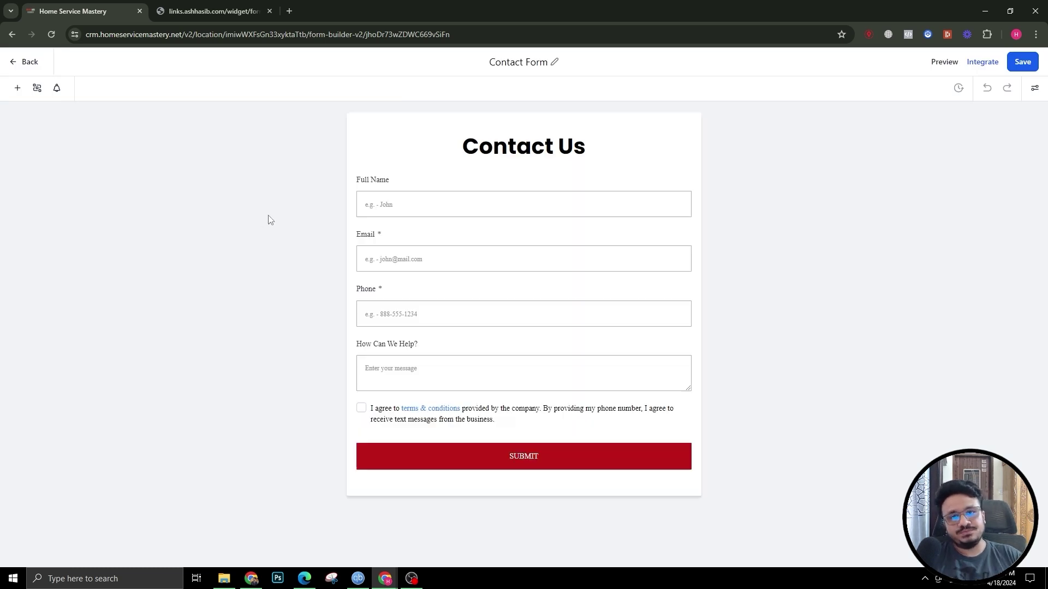
Step: Rename the form title to 'Donation Form'
left_click(541, 63)
triple_click(540, 63)
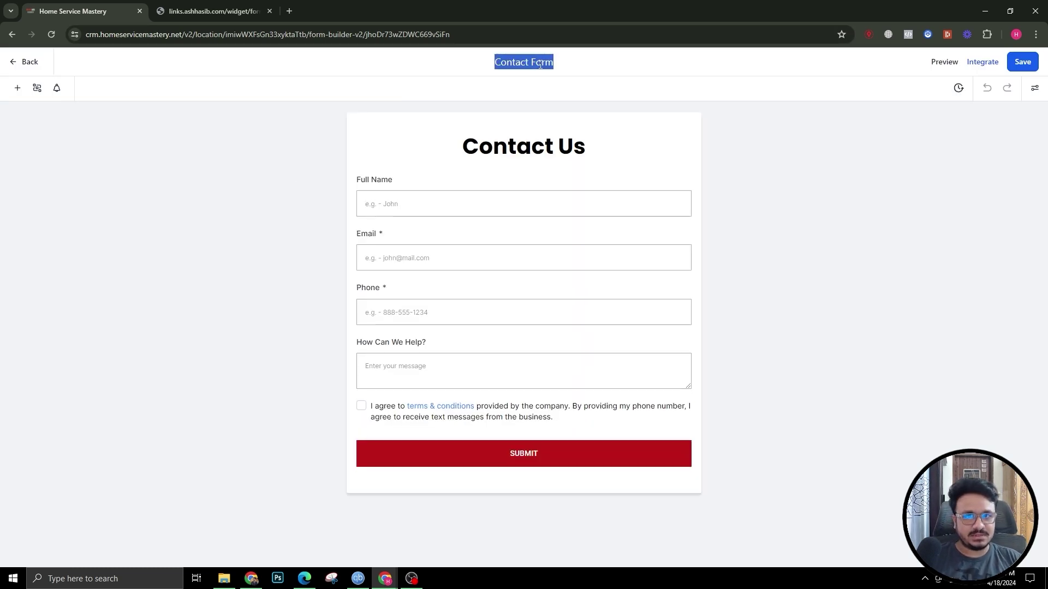
type("Donation Form")
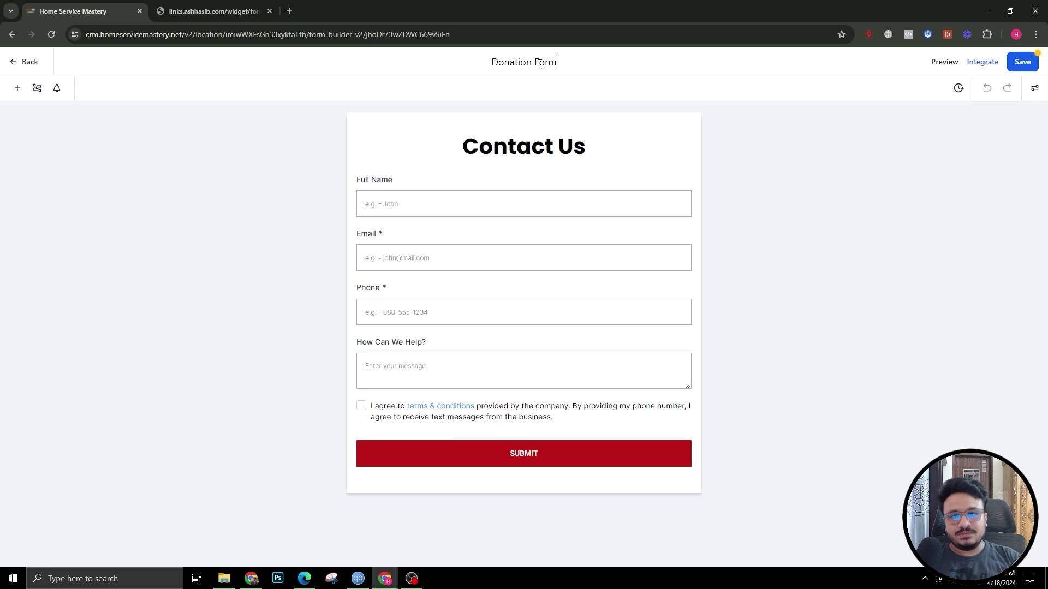
left_click(797, 159)
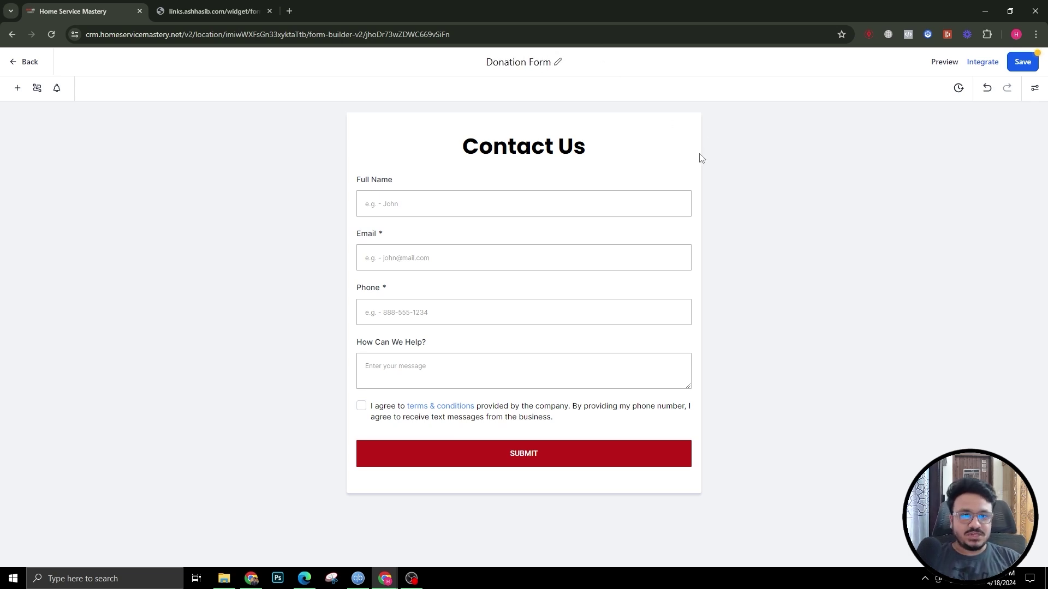
Step: Add a Payment field below How Can We Help? and label it 'Donation'
left_click(17, 89)
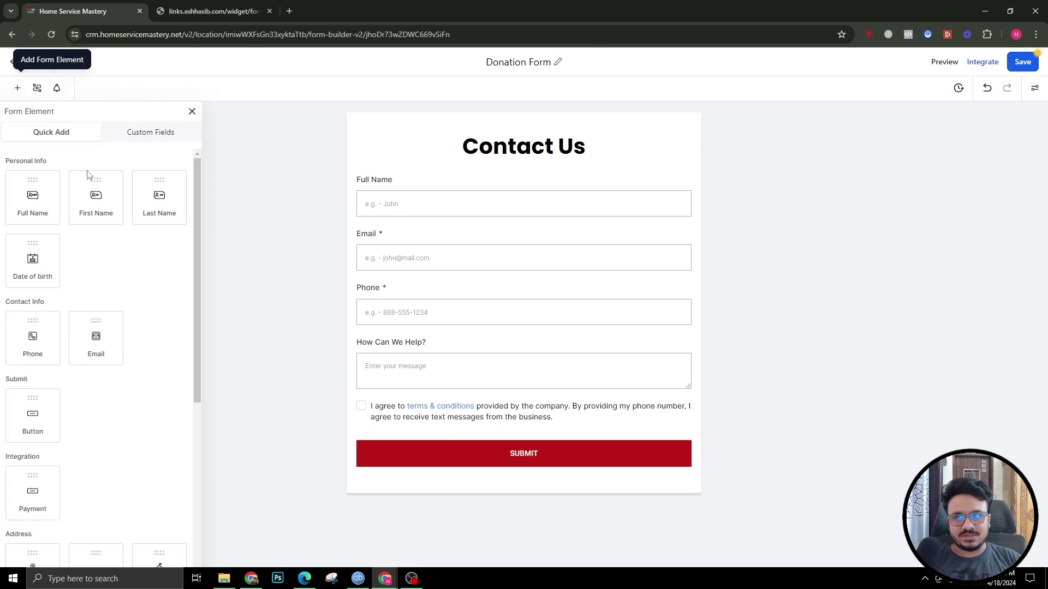
scroll(87, 273, "down", 3)
scroll(33, 218, "up", 3)
scroll(76, 349, "down", 3)
left_click_drag(55, 341, 494, 389)
double_click(893, 344)
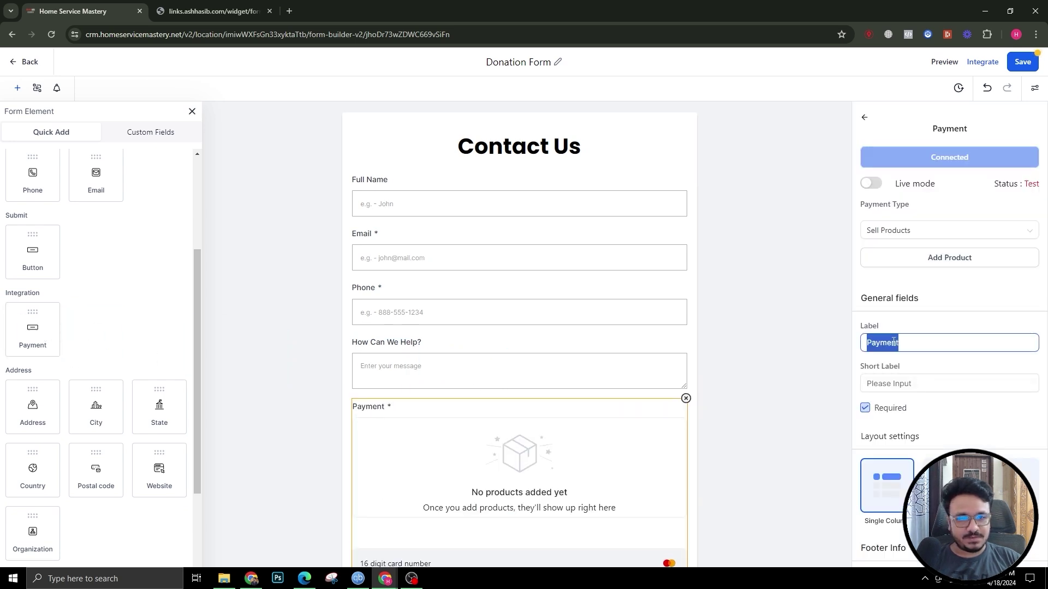
type("Donation")
Step: Set the Donation field's payment type to Custom Amount and turn on live mode
scroll(911, 388, "down", 1)
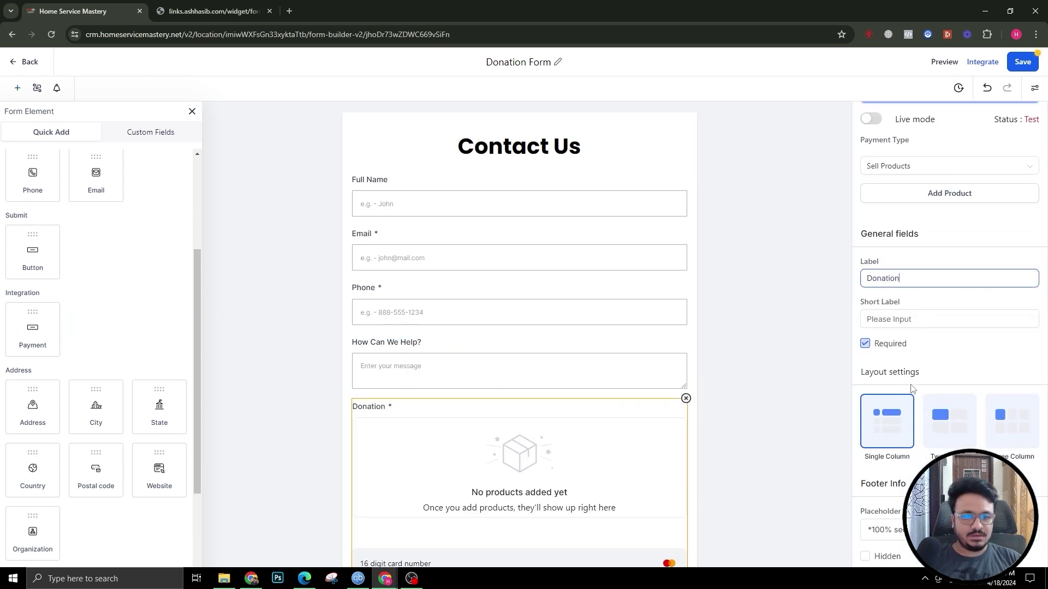
left_click(927, 166)
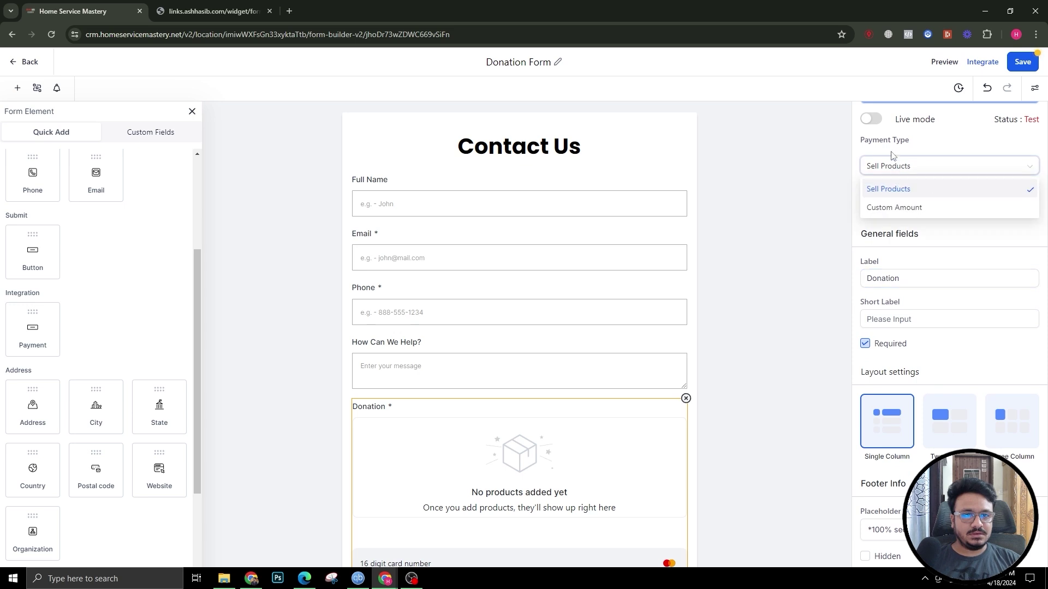
scroll(891, 182, "up", 1)
left_click(894, 271)
left_click(873, 183)
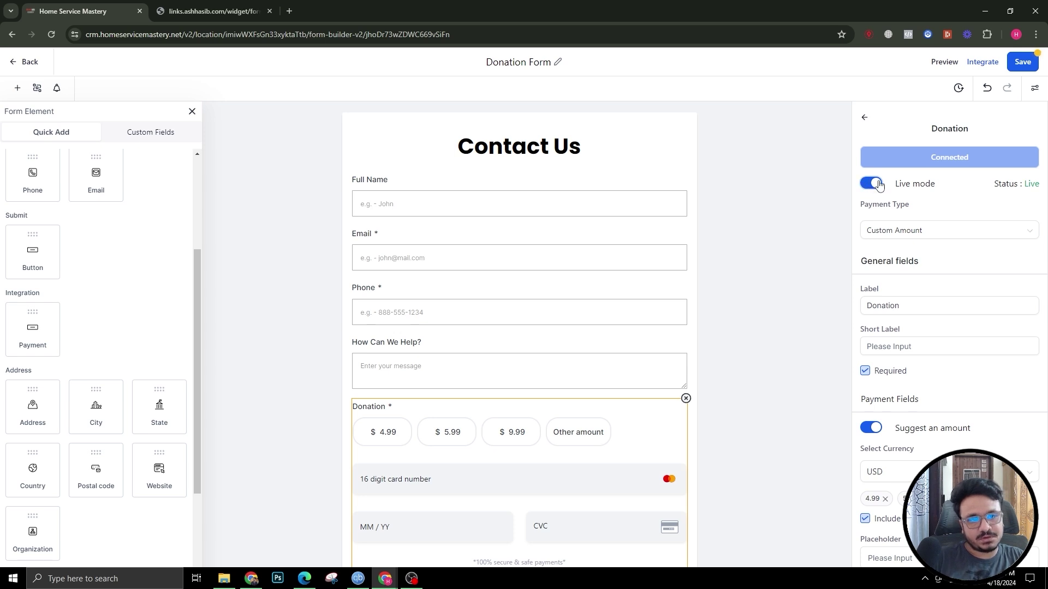
Step: Add 15.99 and 59.99 to the suggested donation amounts
scroll(507, 330, "down", 2)
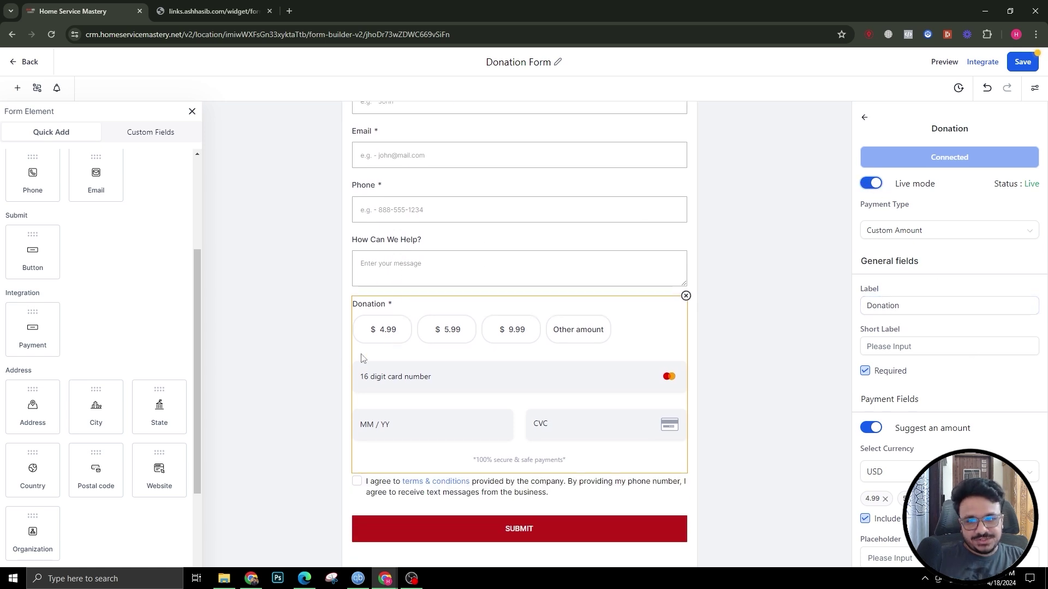
scroll(906, 327, "down", 2)
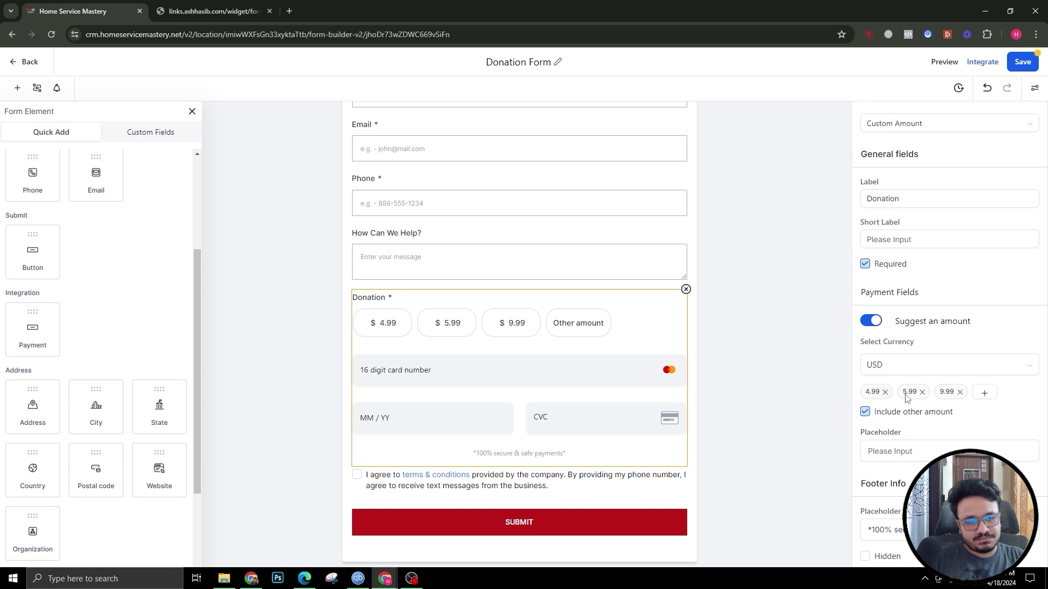
left_click(984, 394)
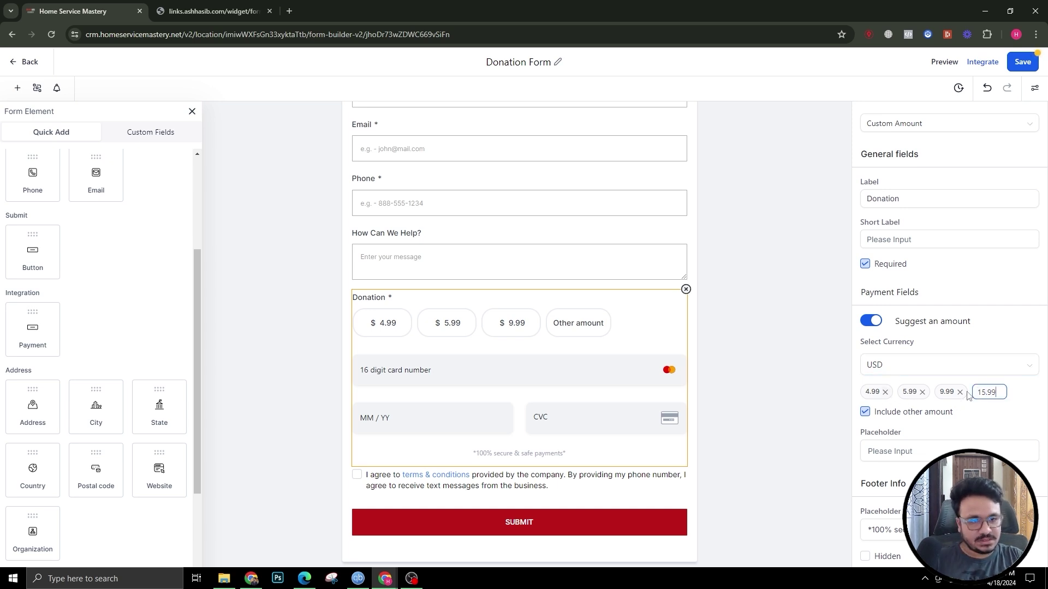
key("Return")
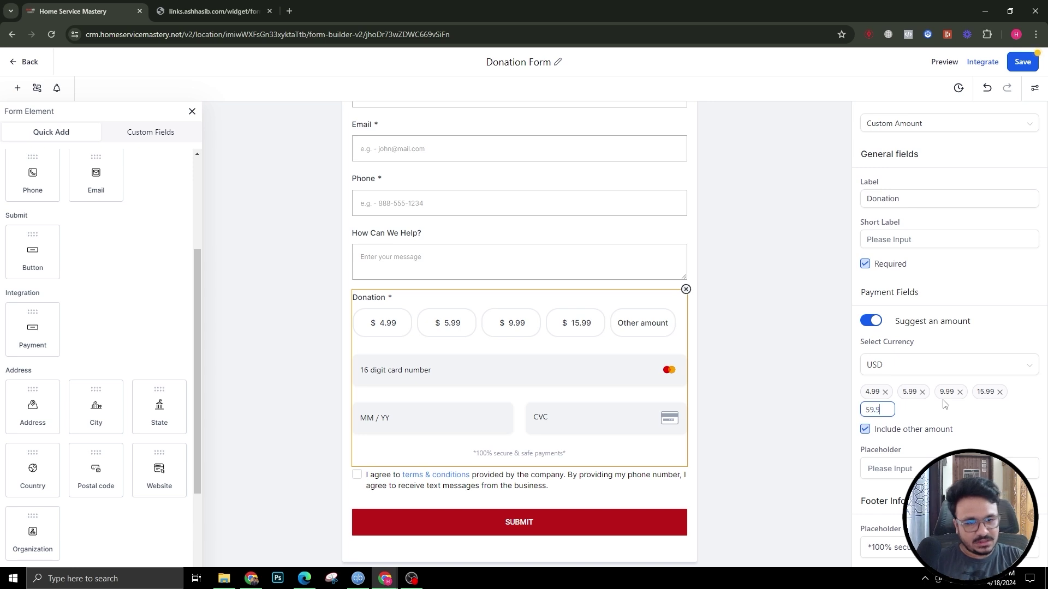
left_click(999, 446)
Step: Save the Donation Form and bring up its Integrate embed and link options
scroll(894, 386, "down", 1)
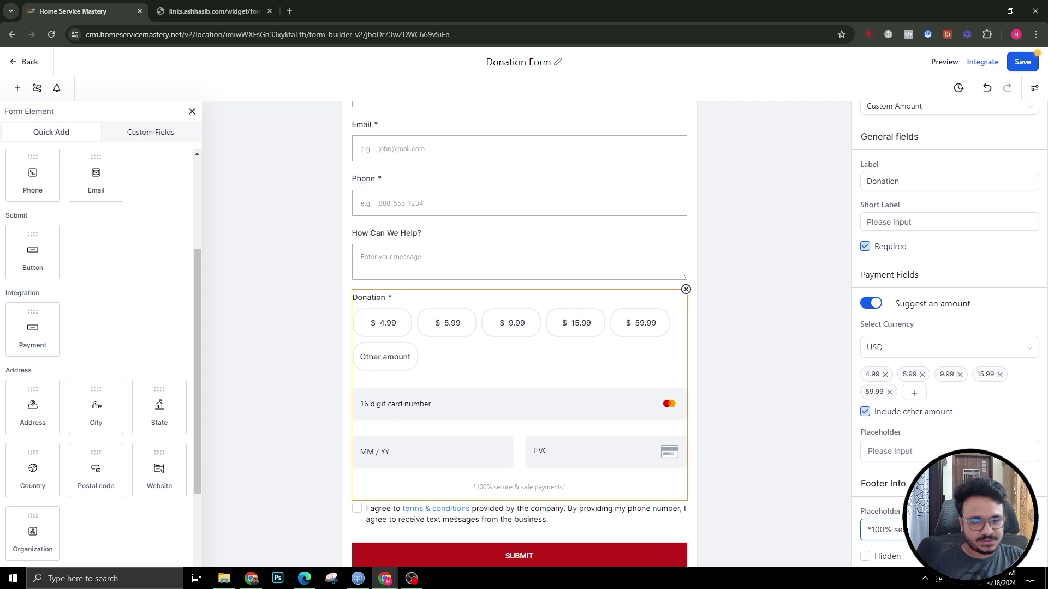
left_click(1022, 61)
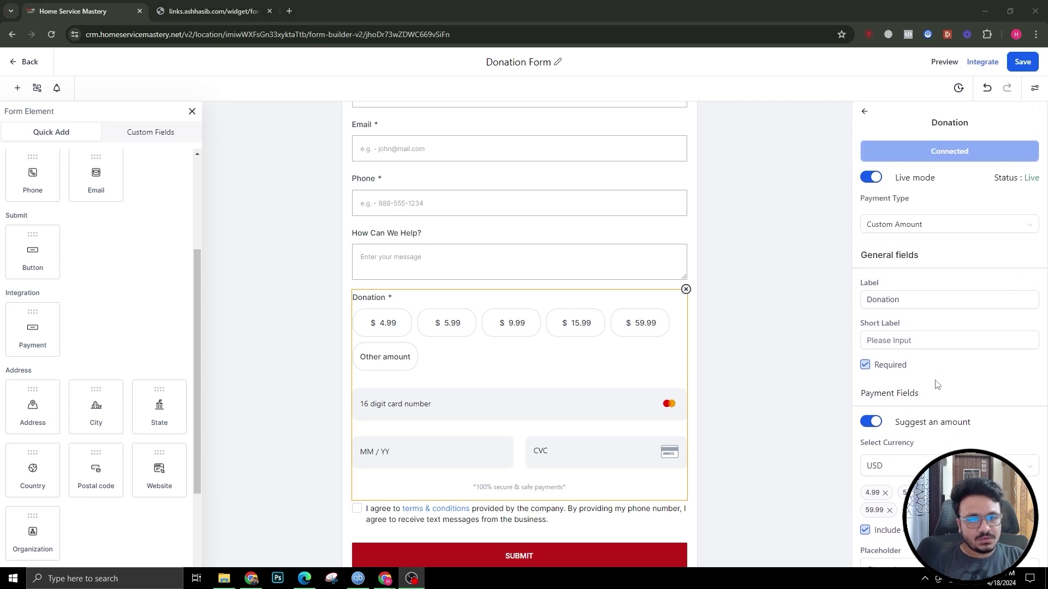
left_click(984, 62)
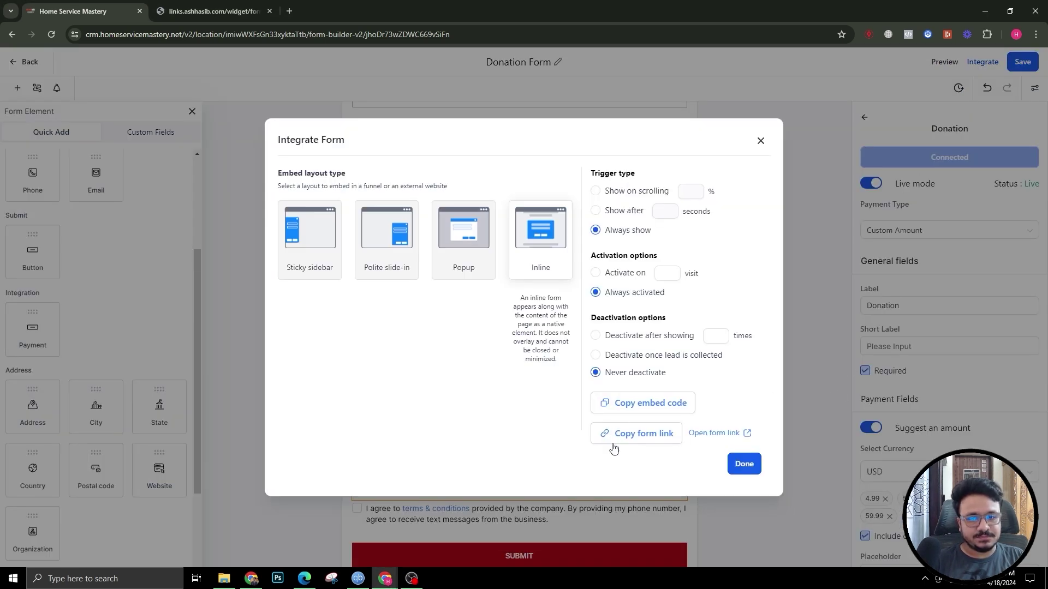
Step: Reload the published form in its browser tab to check the suggested amounts
left_click(186, 6)
left_click(51, 34)
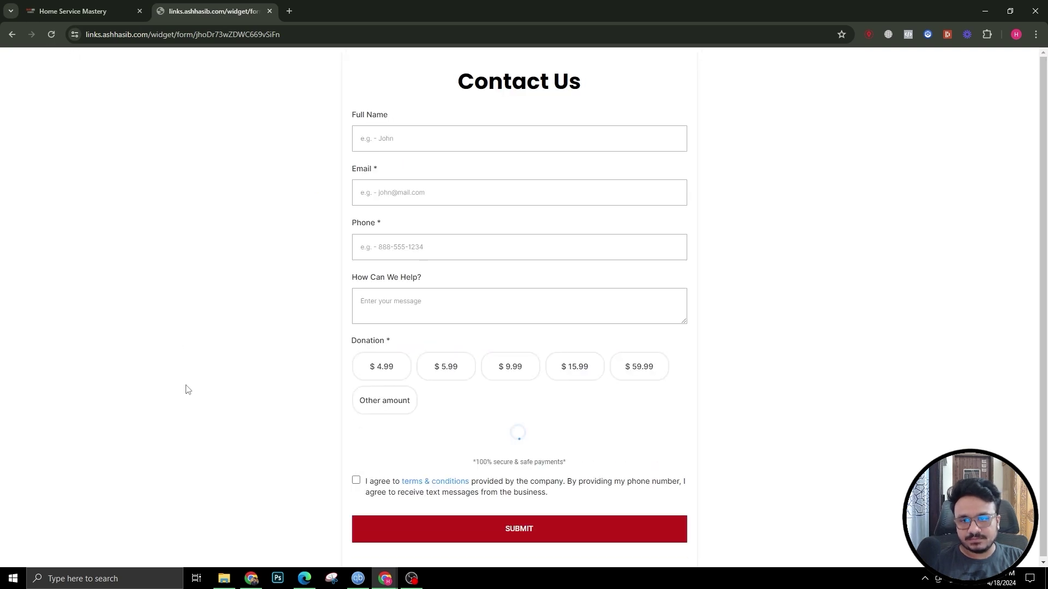
scroll(463, 374, "down", 3)
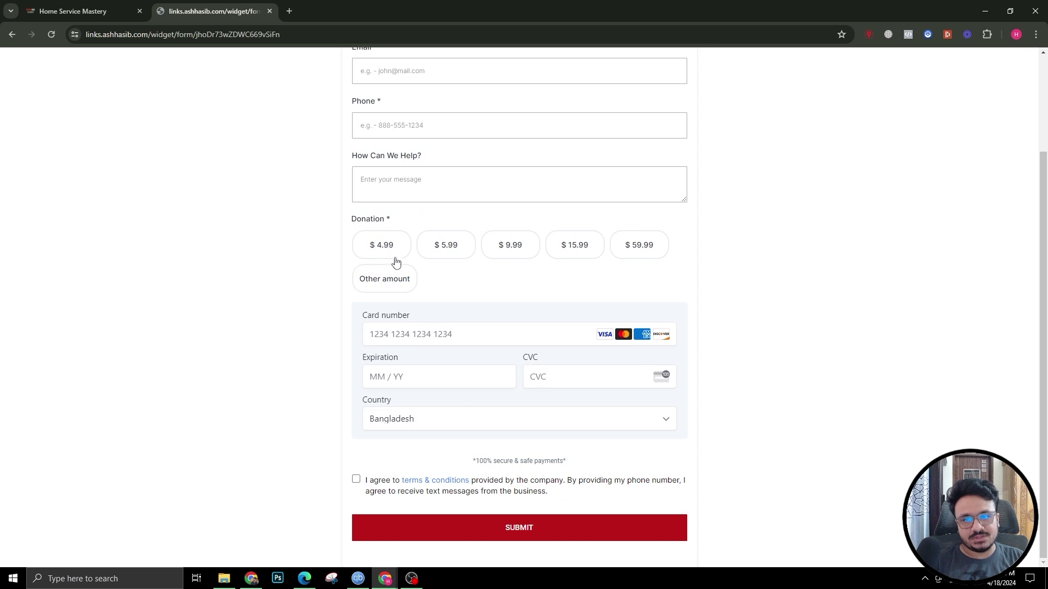
scroll(485, 356, "up", 3)
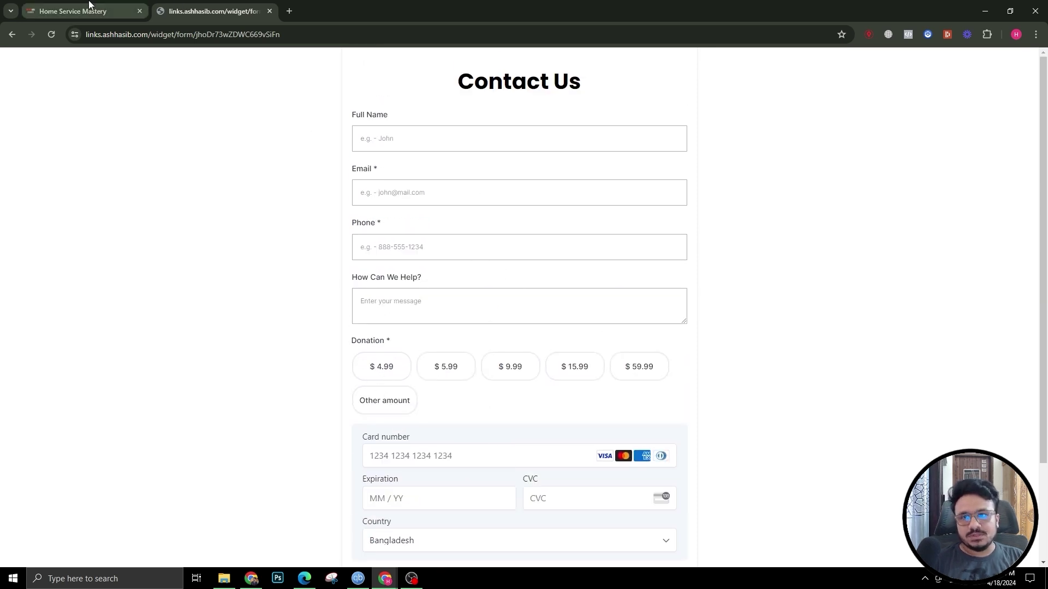
left_click(61, 7)
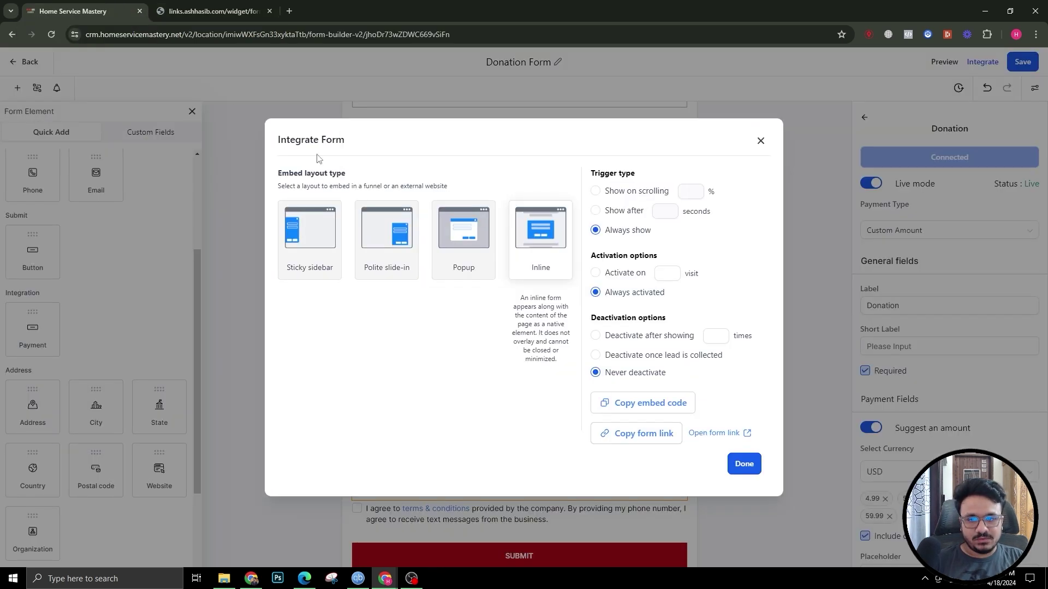
Step: Change the Donation payment type to Sell Products, save, and return to the forms list
left_click(761, 140)
left_click(897, 235)
left_click(896, 254)
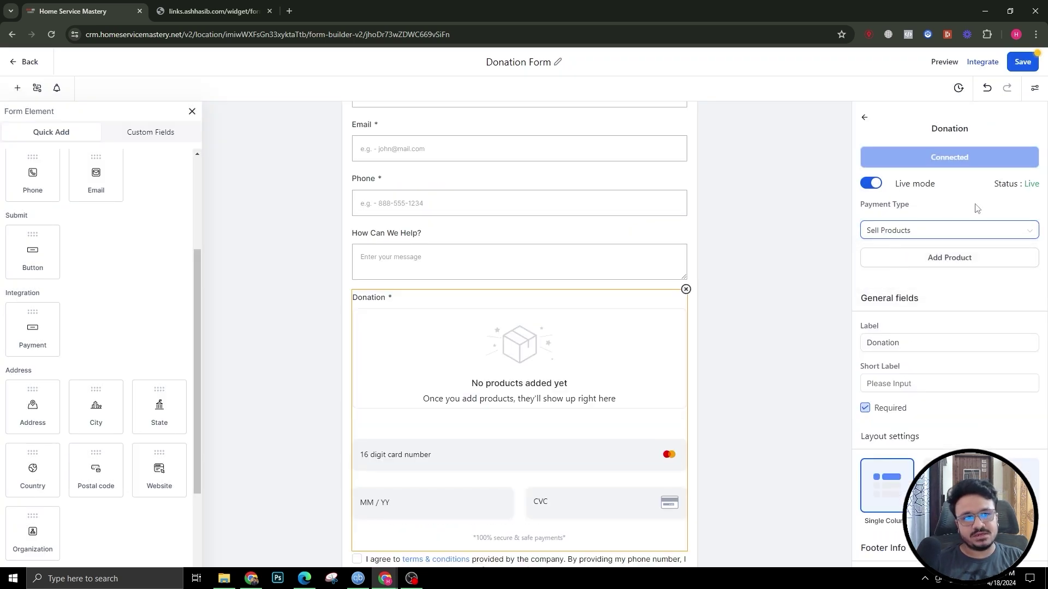
left_click(1022, 63)
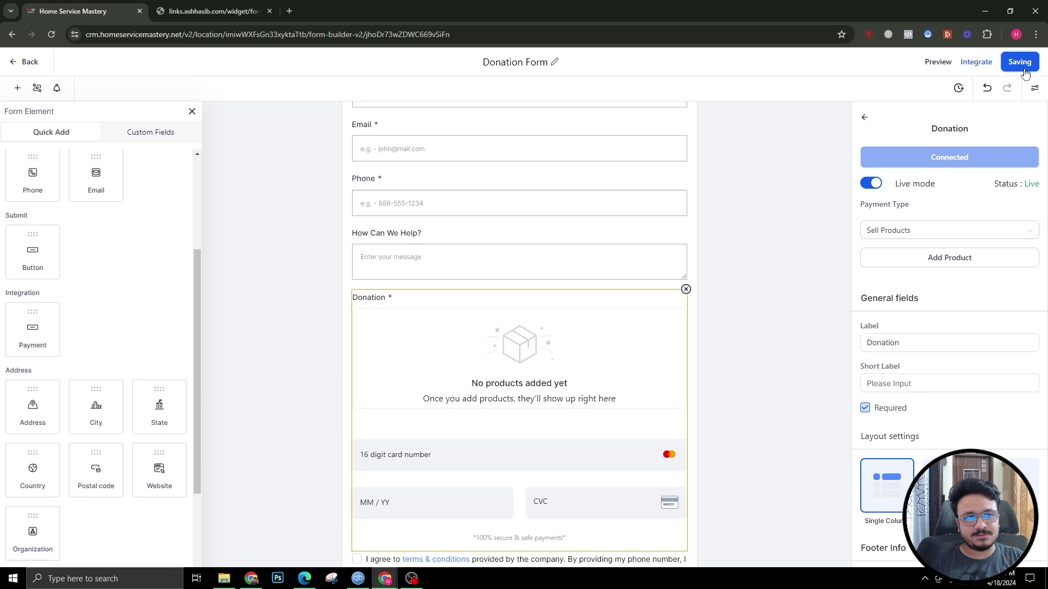
left_click(21, 63)
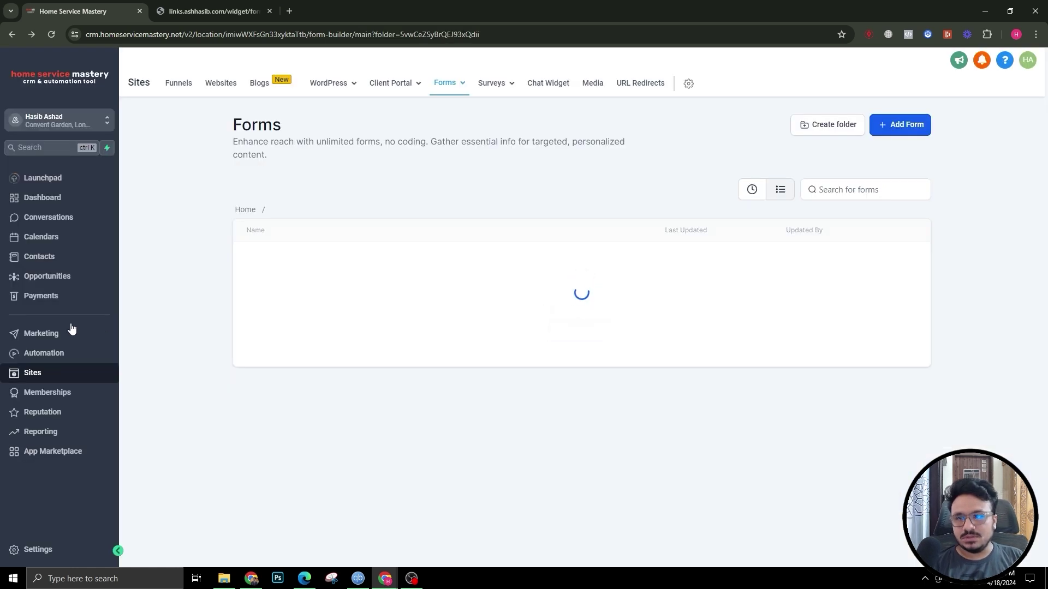
Step: Check the Payments Products list, then reopen the Donation Form from the Tests folder
left_click(41, 296)
mouse_move(615, 89)
left_click(577, 108)
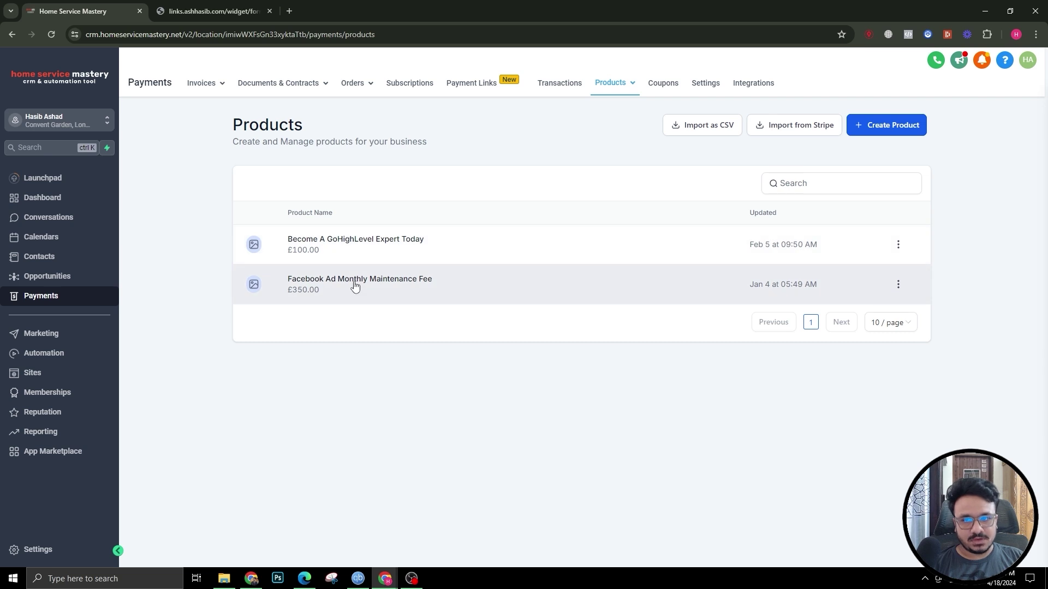
left_click(67, 375)
left_click(448, 82)
left_click(426, 108)
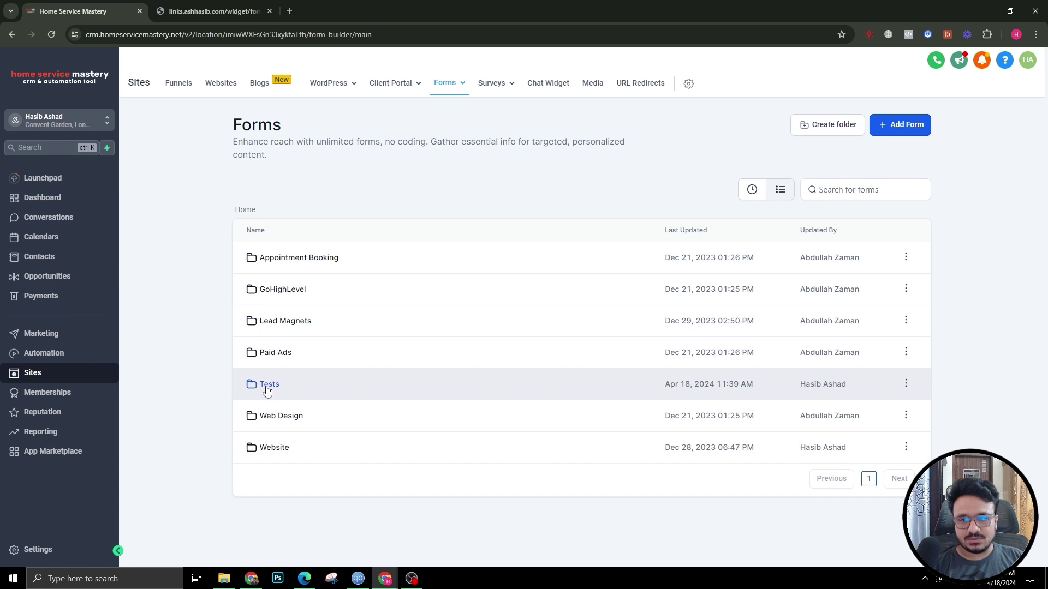
left_click(268, 385)
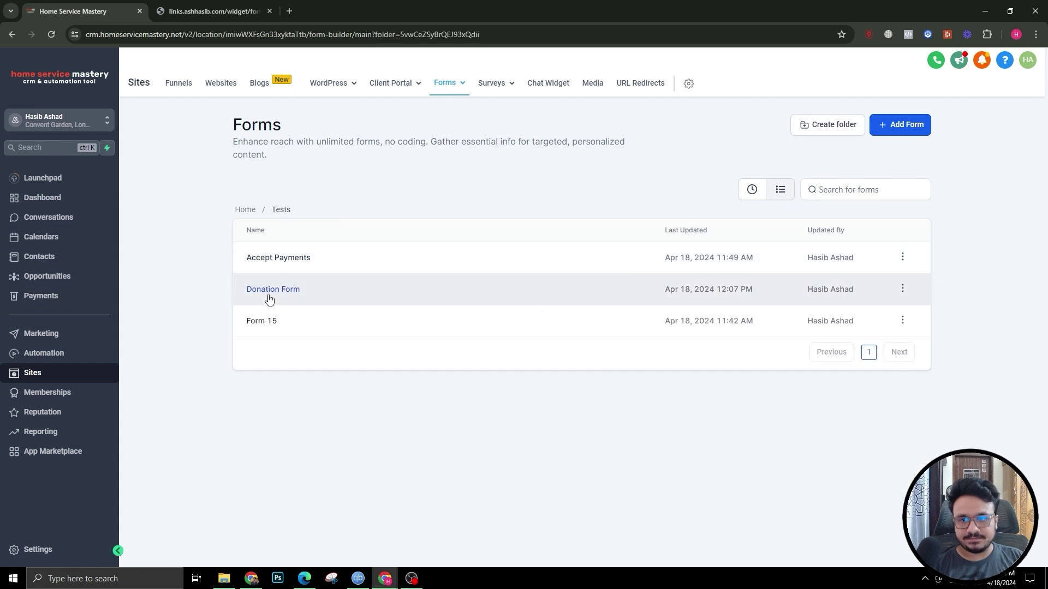
left_click(268, 290)
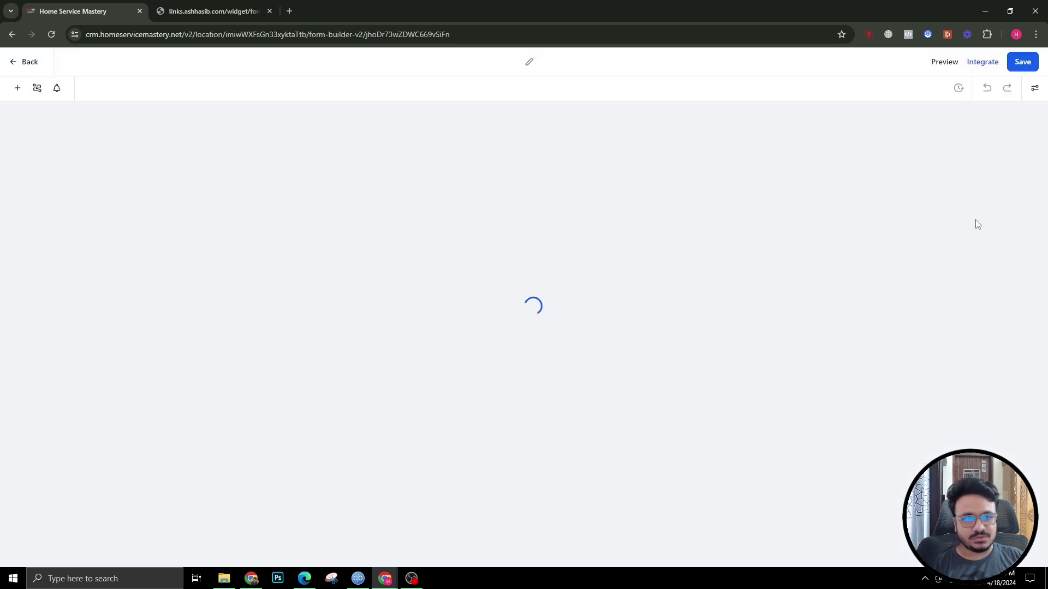
Step: Add the Facebook Ad Monthly Maintenance Fee product to the Donation field, showing its description, image hidden
left_click(519, 461)
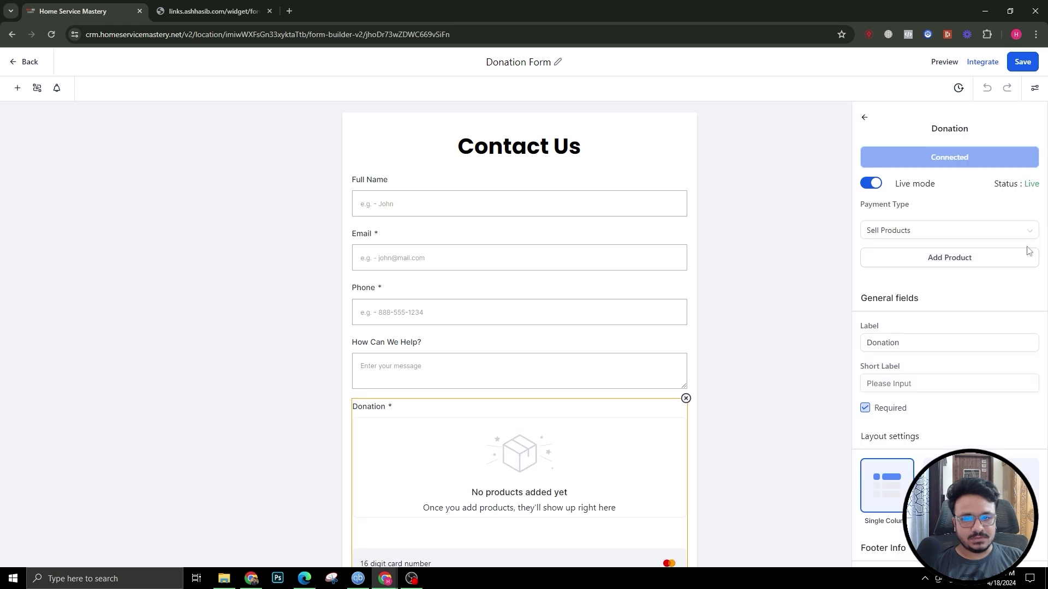
left_click(910, 258)
left_click(882, 188)
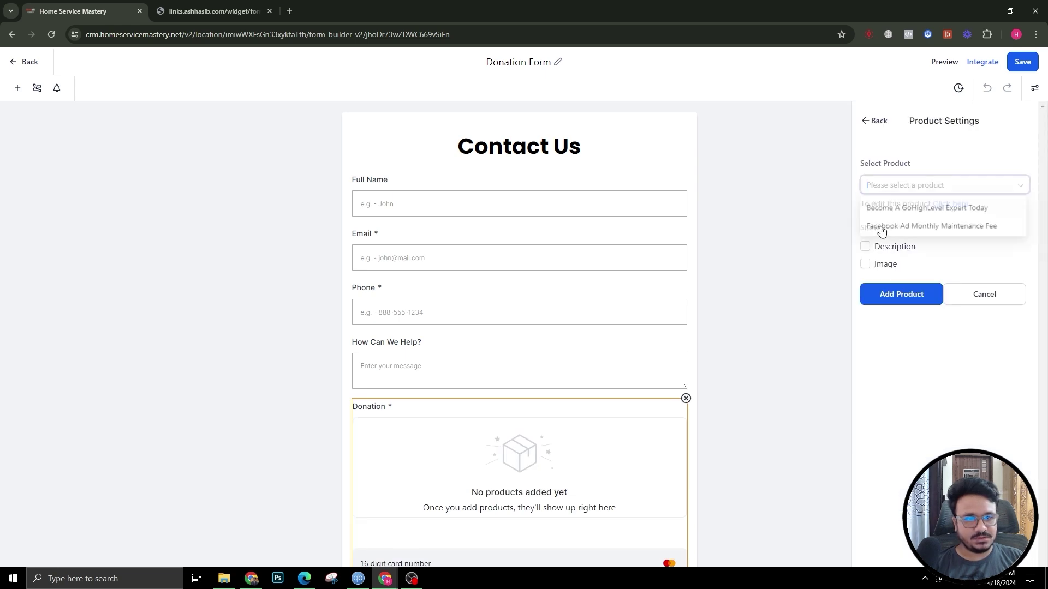
left_click(881, 227)
left_click(867, 263)
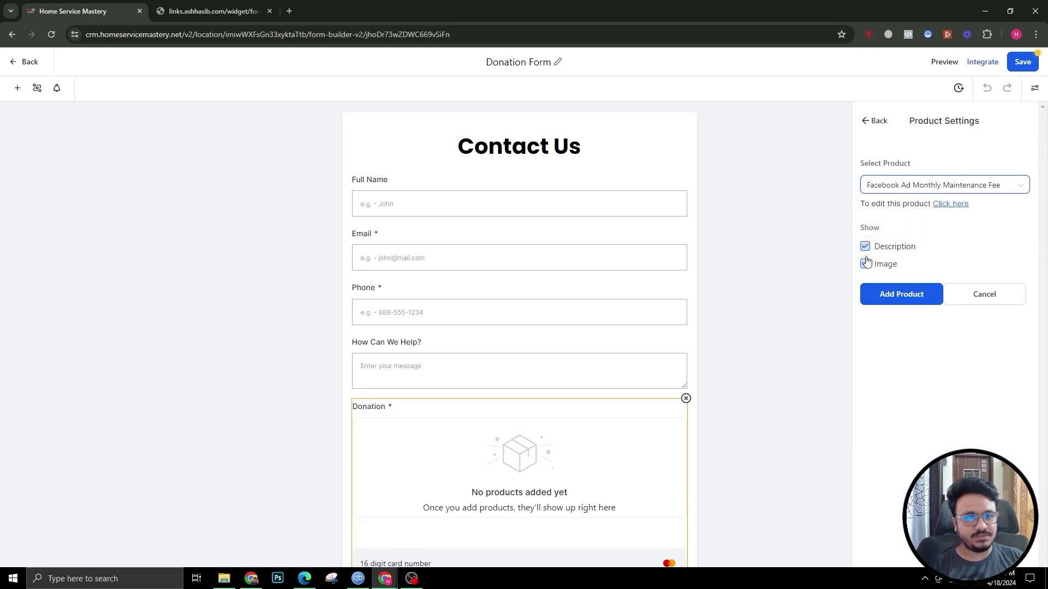
left_click(865, 246)
left_click(866, 263)
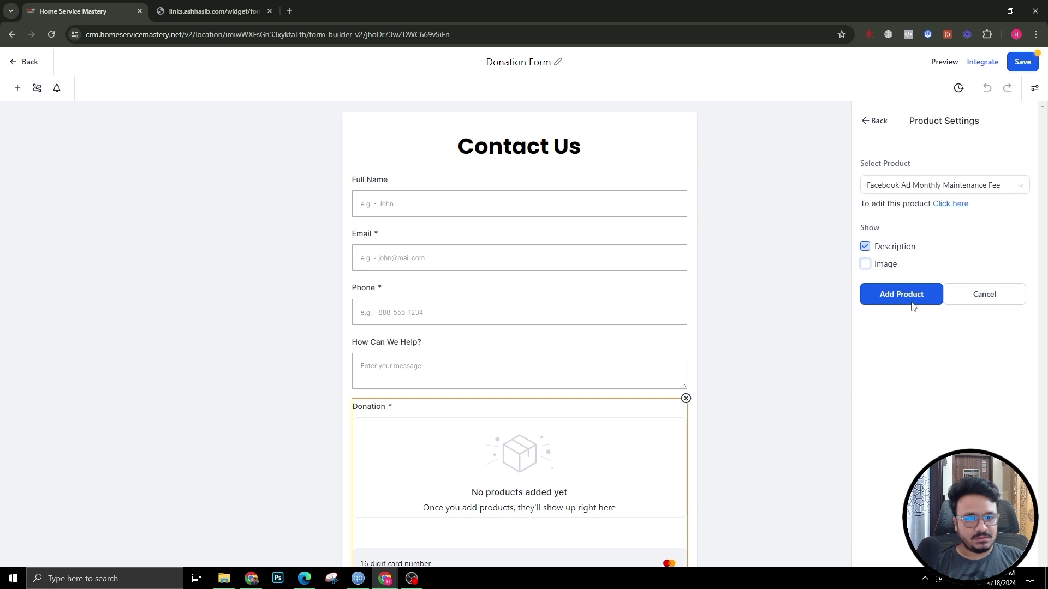
left_click(911, 302)
Step: Save the form and reload the live form page to see the £350 product
scroll(381, 426, "down", 3)
left_click(1021, 63)
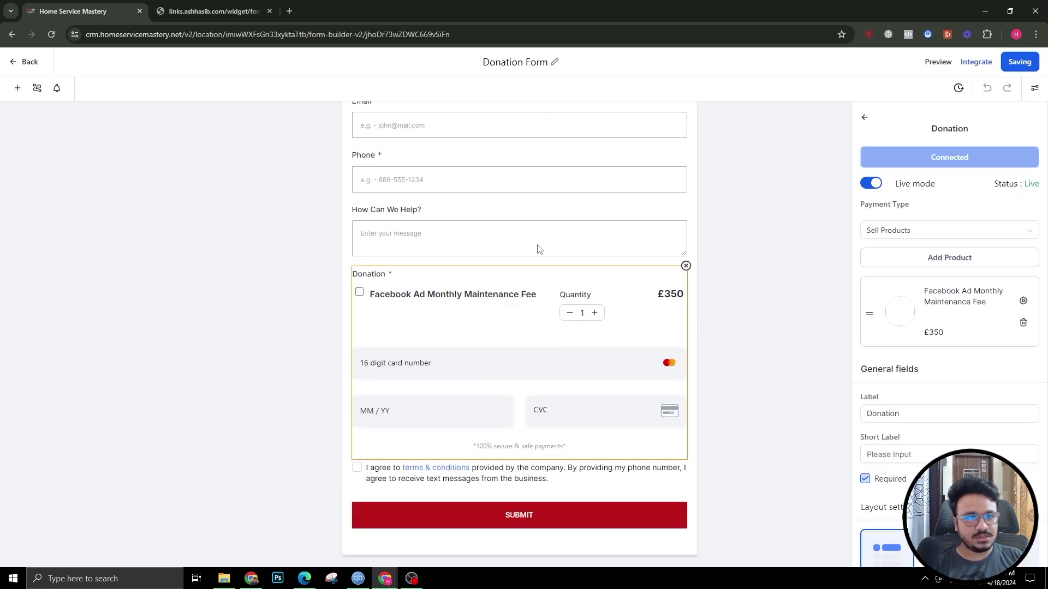
left_click(213, 11)
key("F5")
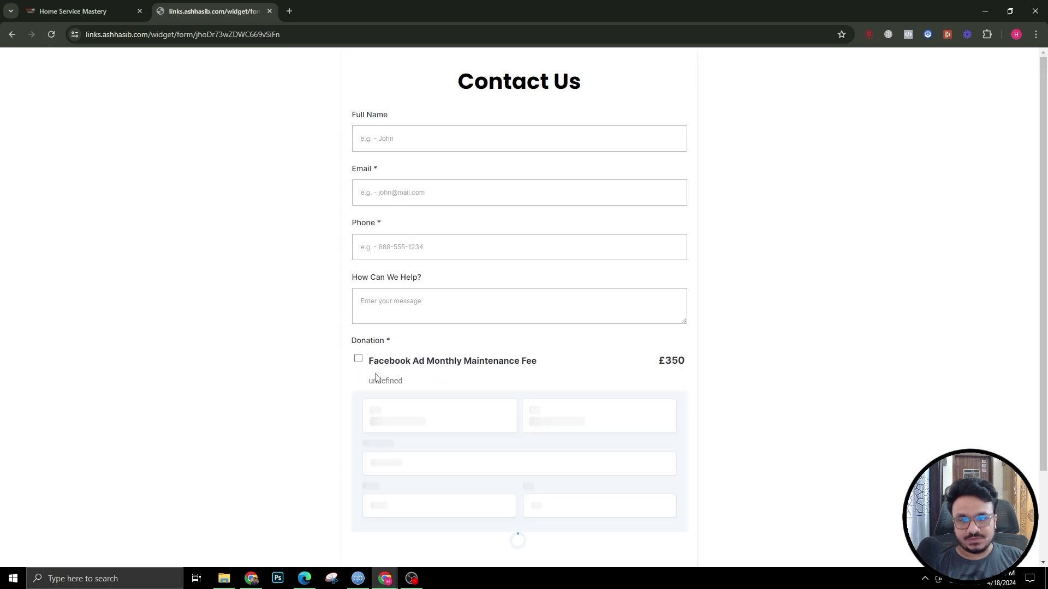
scroll(505, 245, "down", 2)
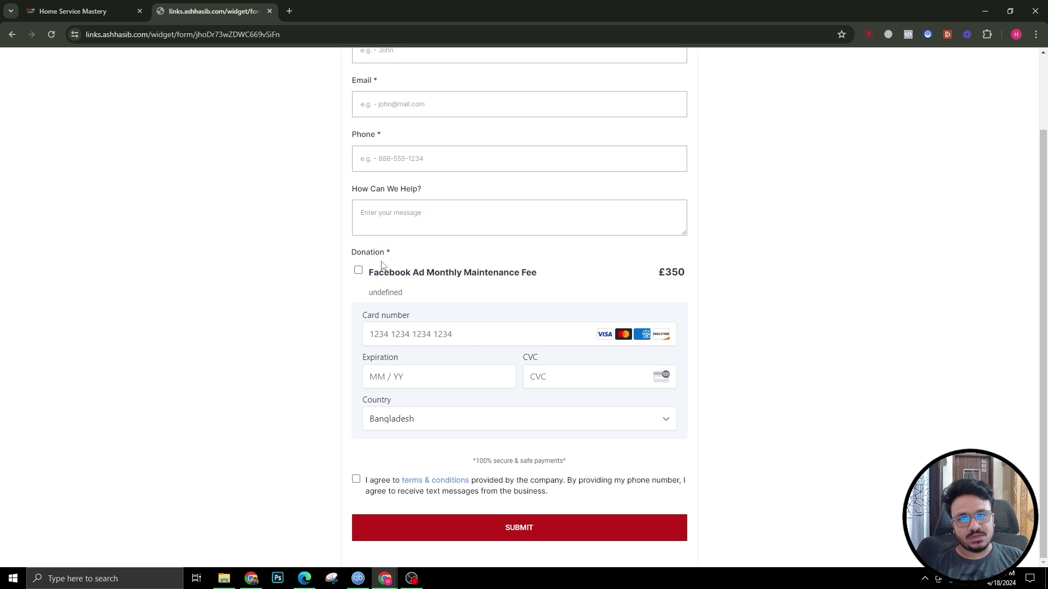
left_click(358, 272)
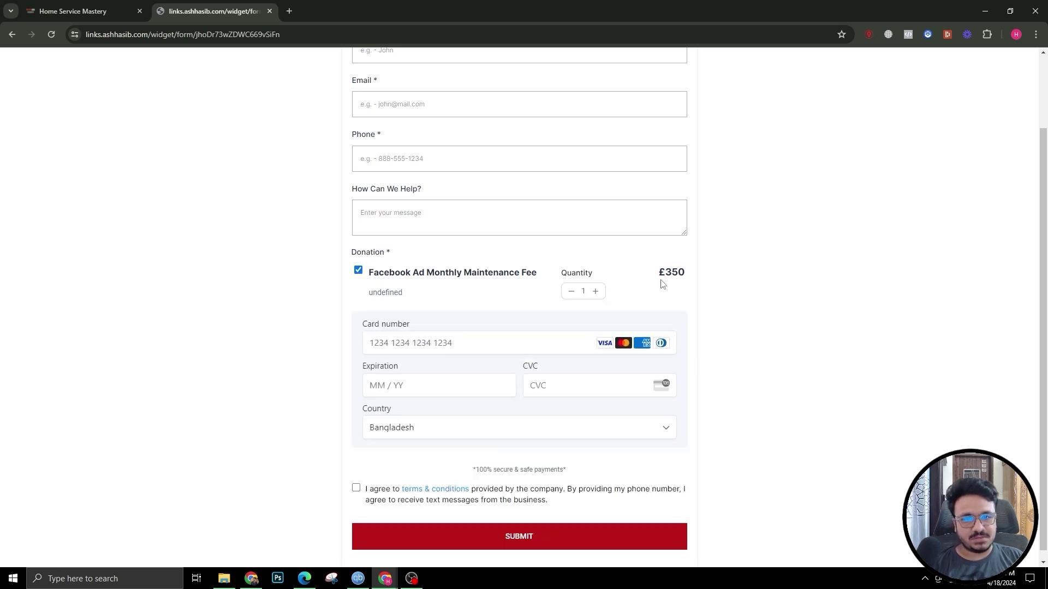
scroll(500, 321, "down", 2)
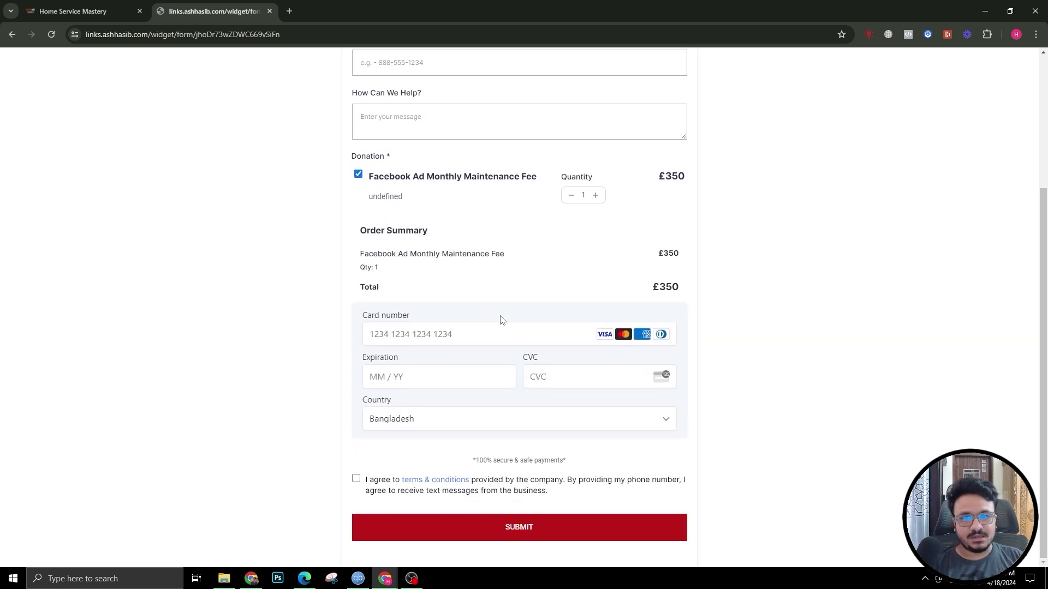
scroll(474, 312, "up", 4)
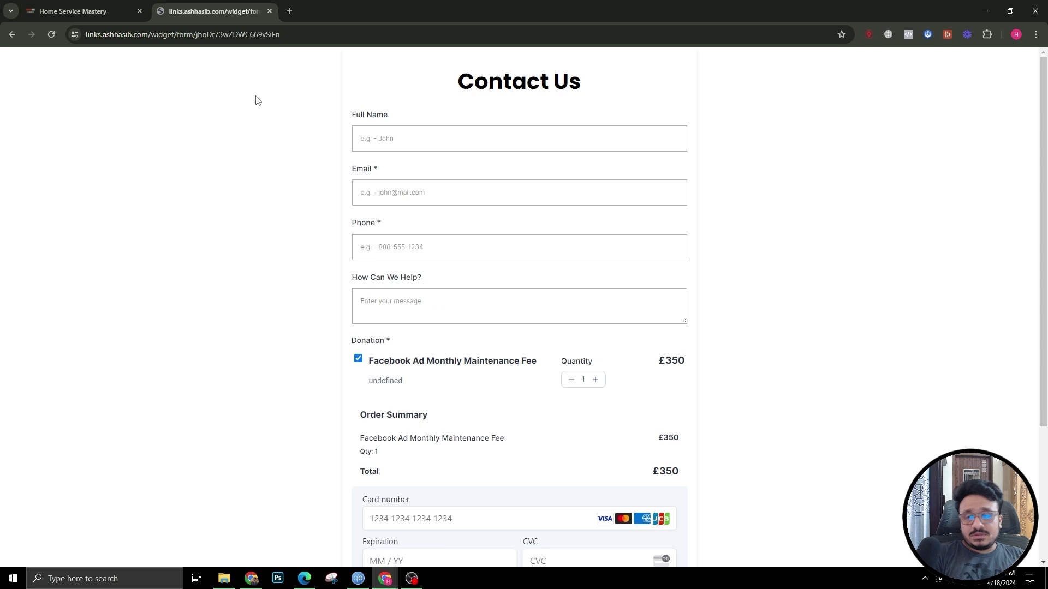
left_click(120, 4)
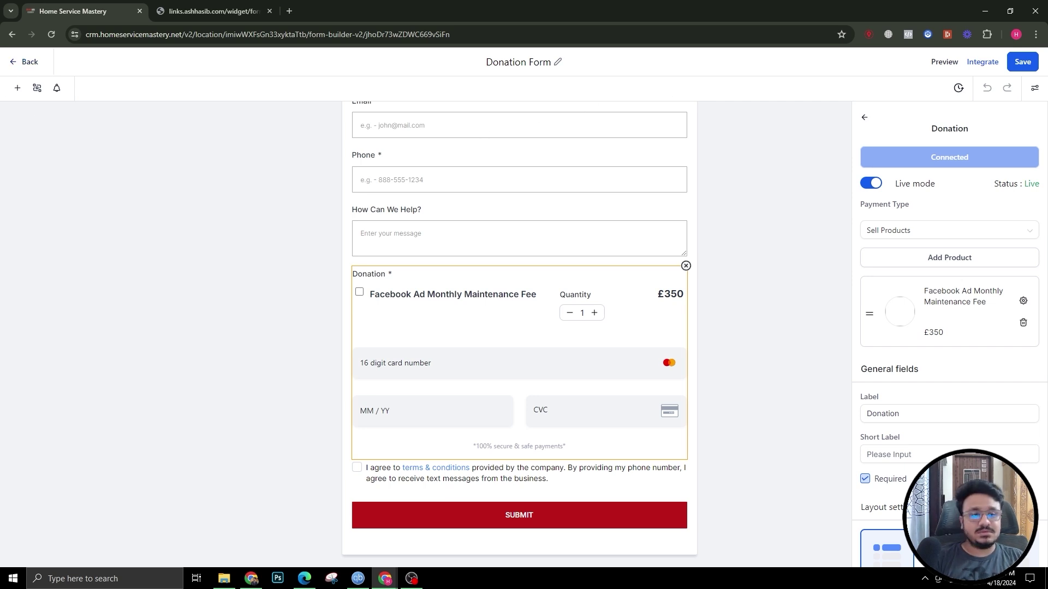
Step: Open the form's Styles & Options and look through the Styles, Themes and Options tabs
left_click(865, 117)
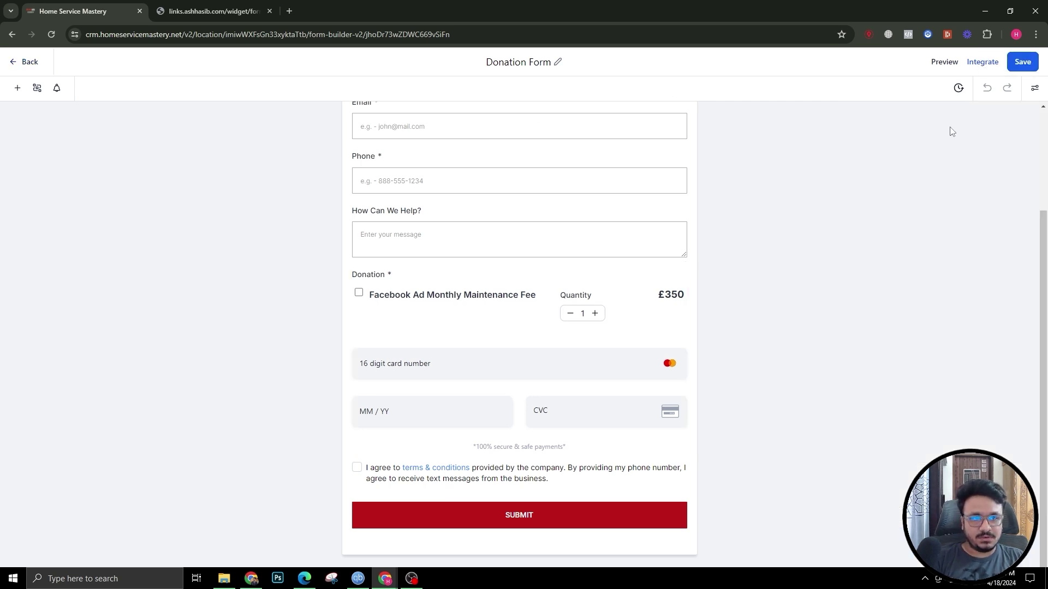
left_click(1035, 88)
scroll(921, 381, "down", 10)
scroll(922, 381, "down", 4)
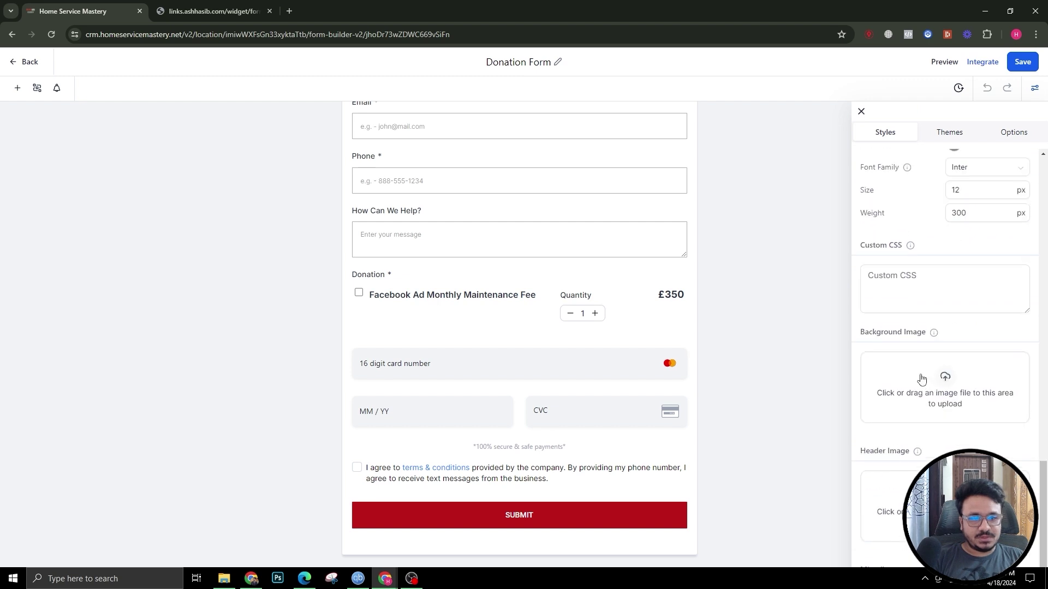
scroll(919, 374, "up", 14)
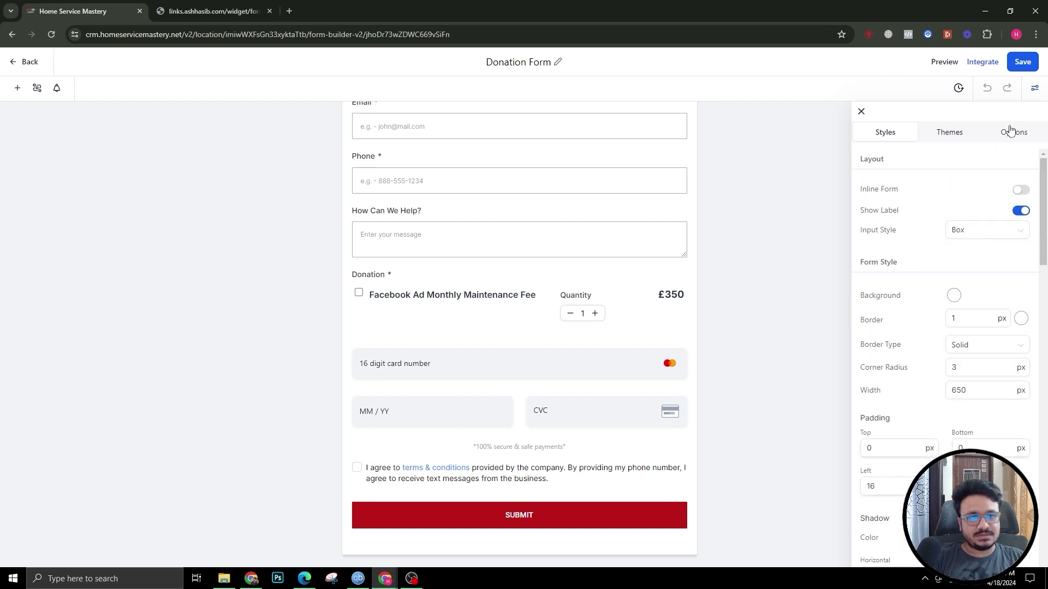
left_click(950, 133)
left_click(1008, 137)
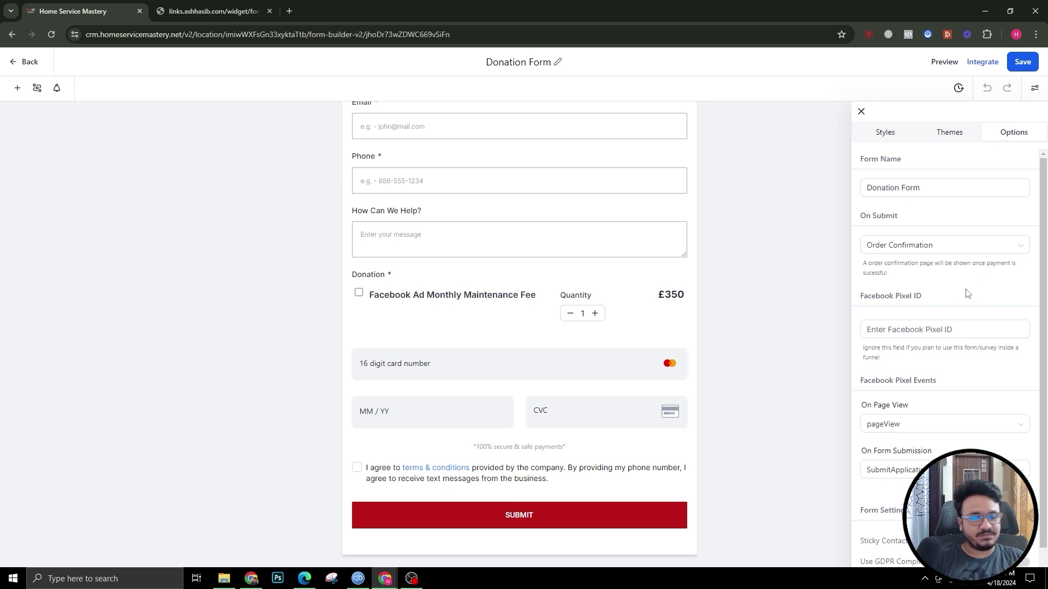
Step: Review Options with On Submit set to Order Confirmation, focus the Pixel ID field, and save
scroll(967, 293, "down", 1)
left_click(900, 291)
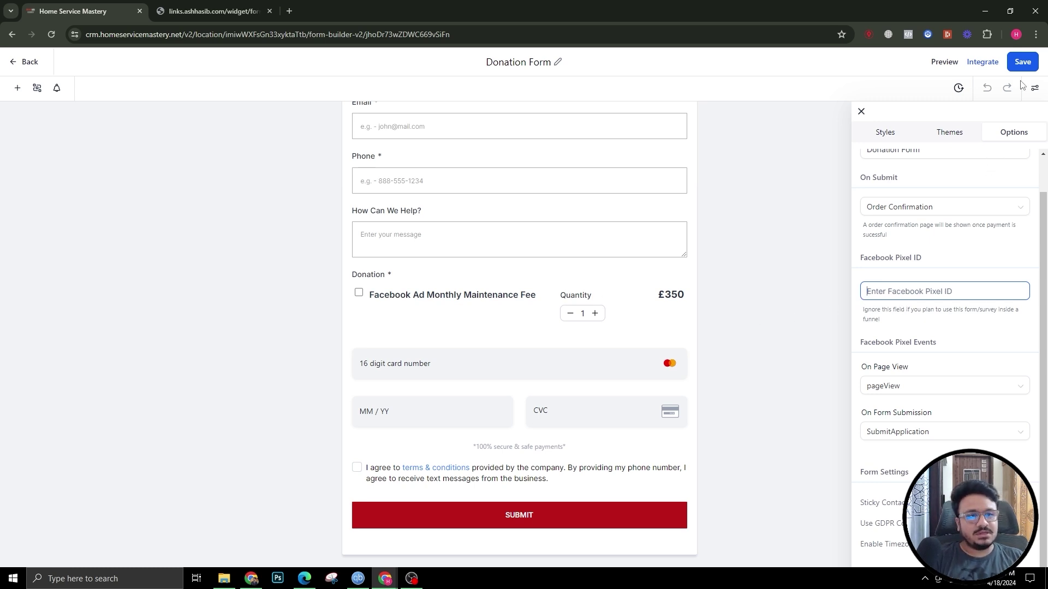
left_click(1022, 62)
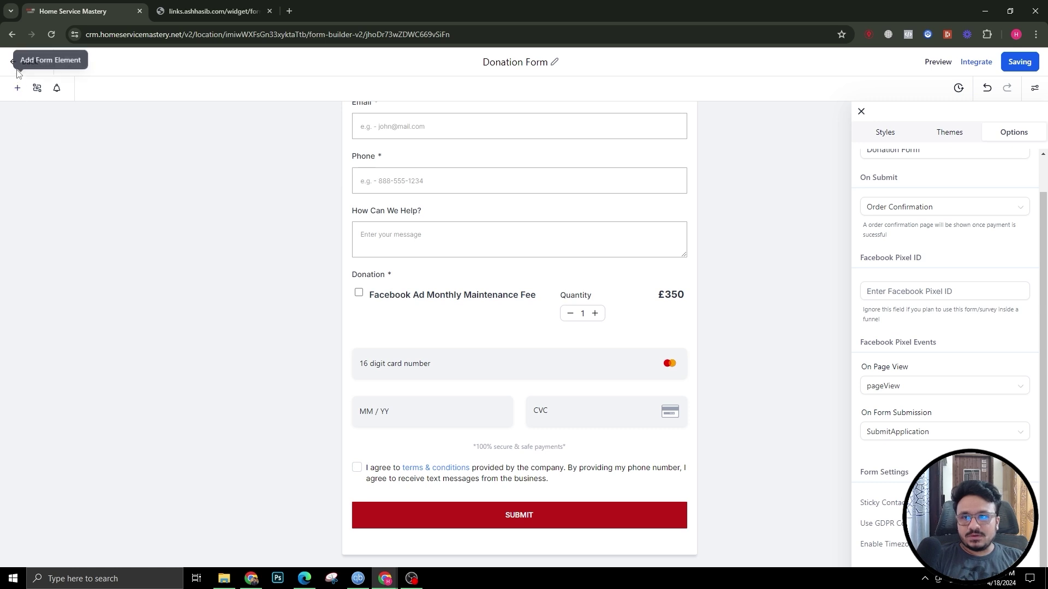